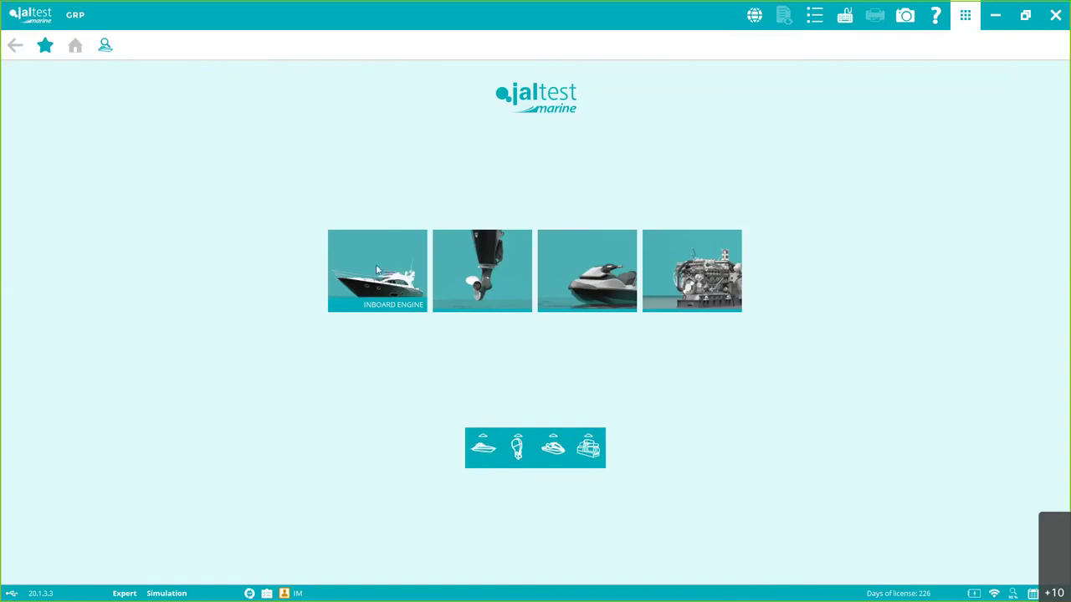
Select the Volvo Penta D12 model from the D Series family of inboard engines
{"action": "left_click", "coordinate": [377, 270]}
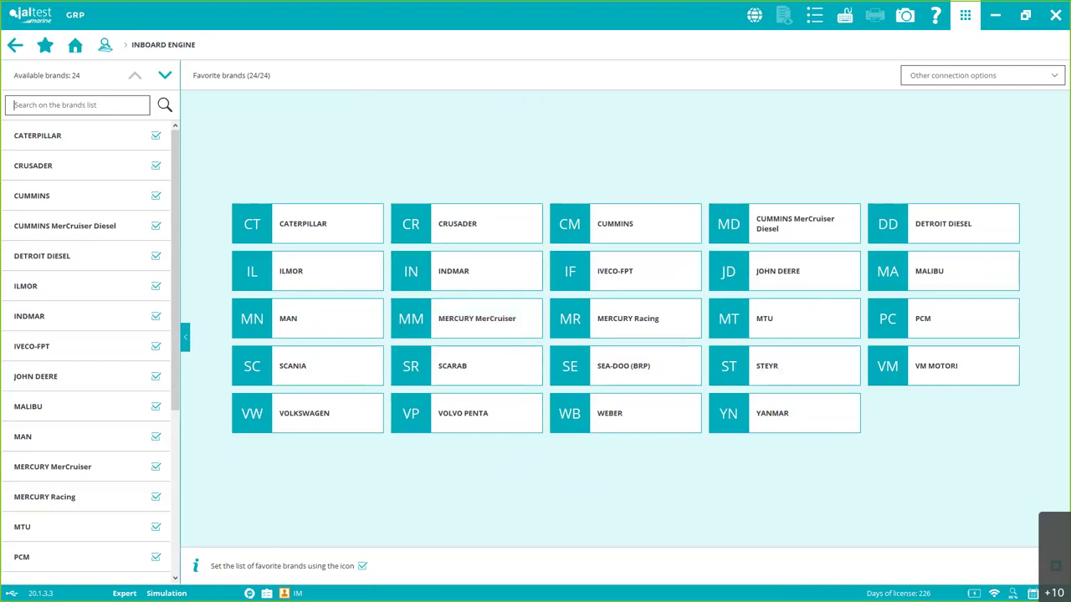
{"action": "left_click", "coordinate": [180, 335]}
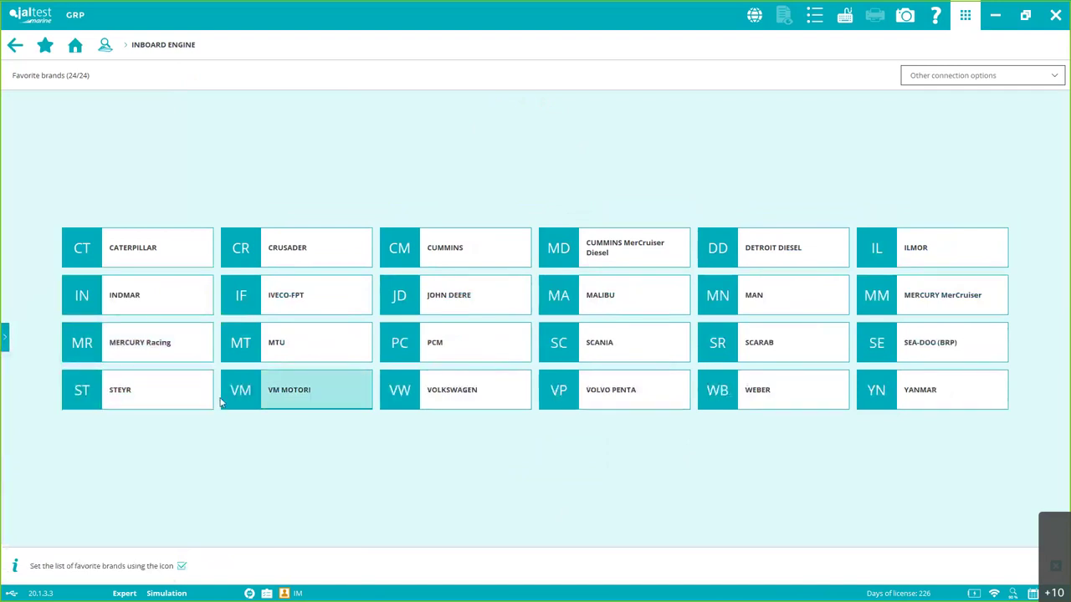
{"action": "left_click", "coordinate": [7, 339]}
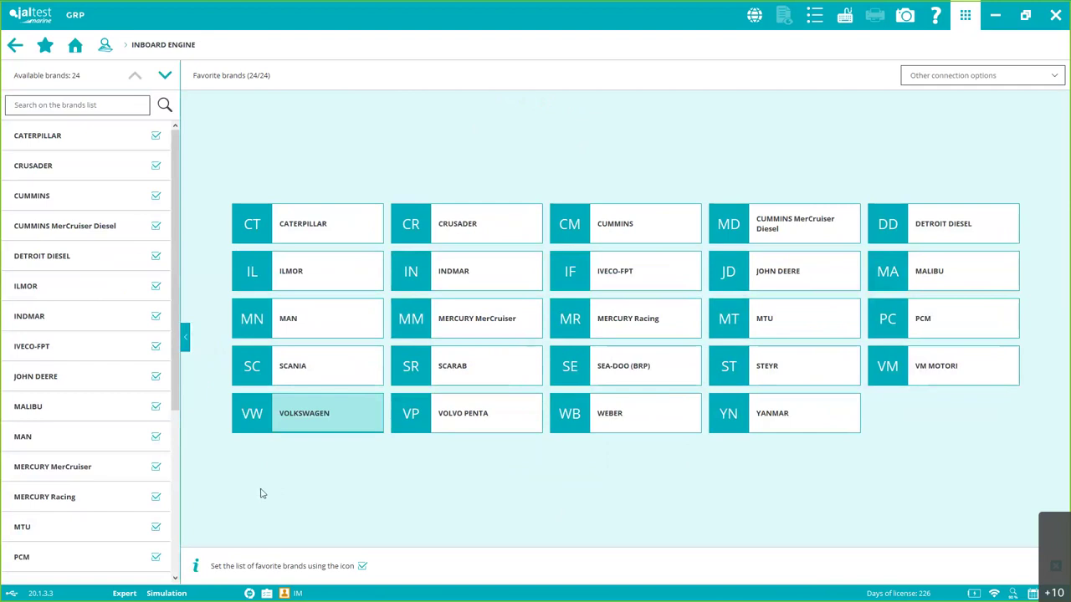
{"action": "left_click", "coordinate": [186, 337]}
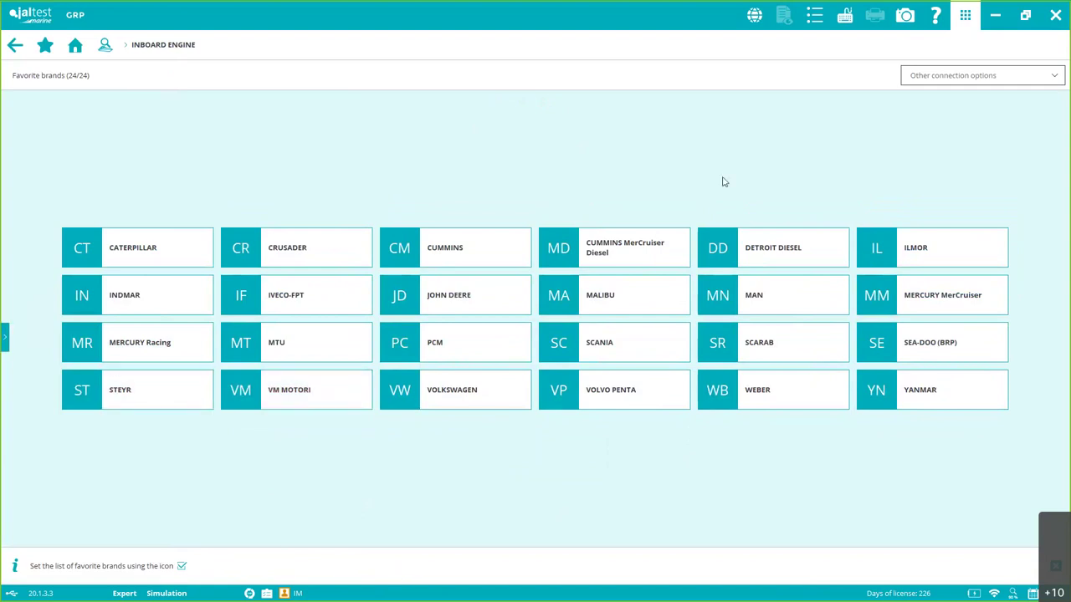
{"action": "left_click", "coordinate": [622, 396]}
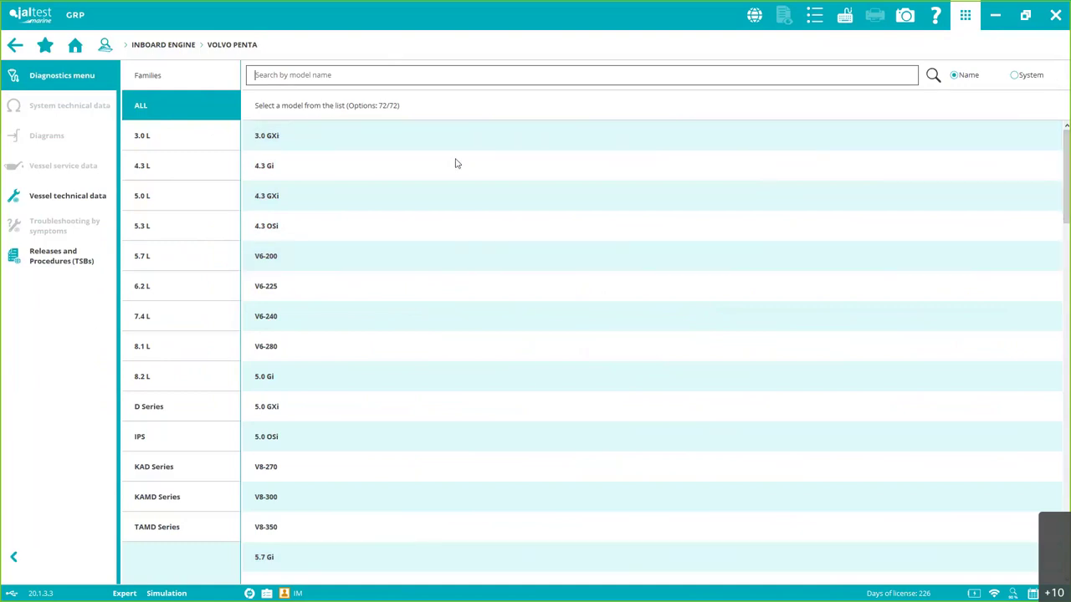
{"action": "left_click", "coordinate": [176, 414]}
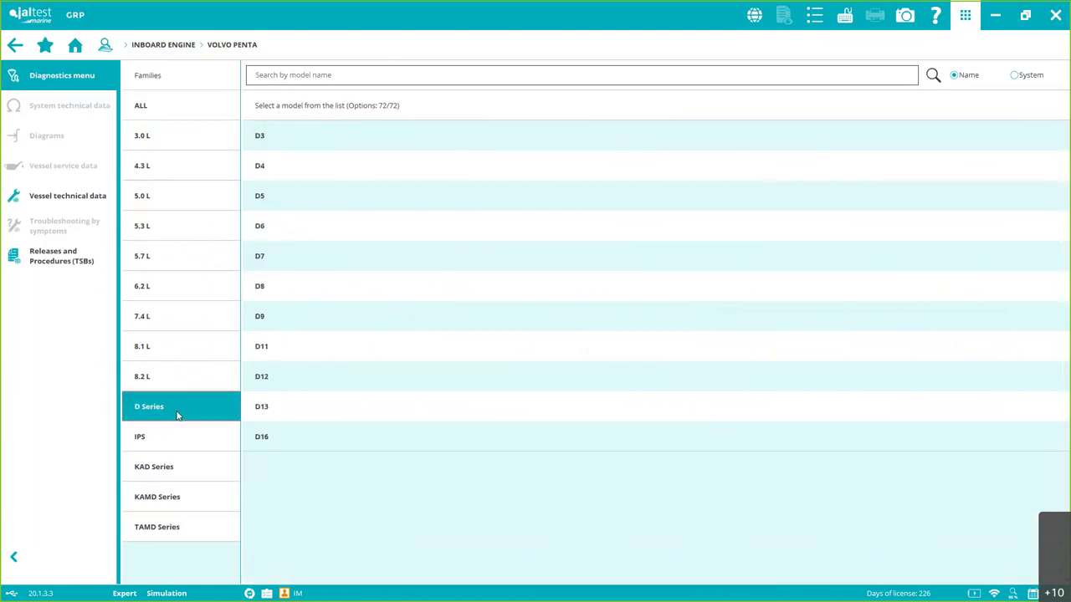
{"action": "left_click", "coordinate": [324, 385]}
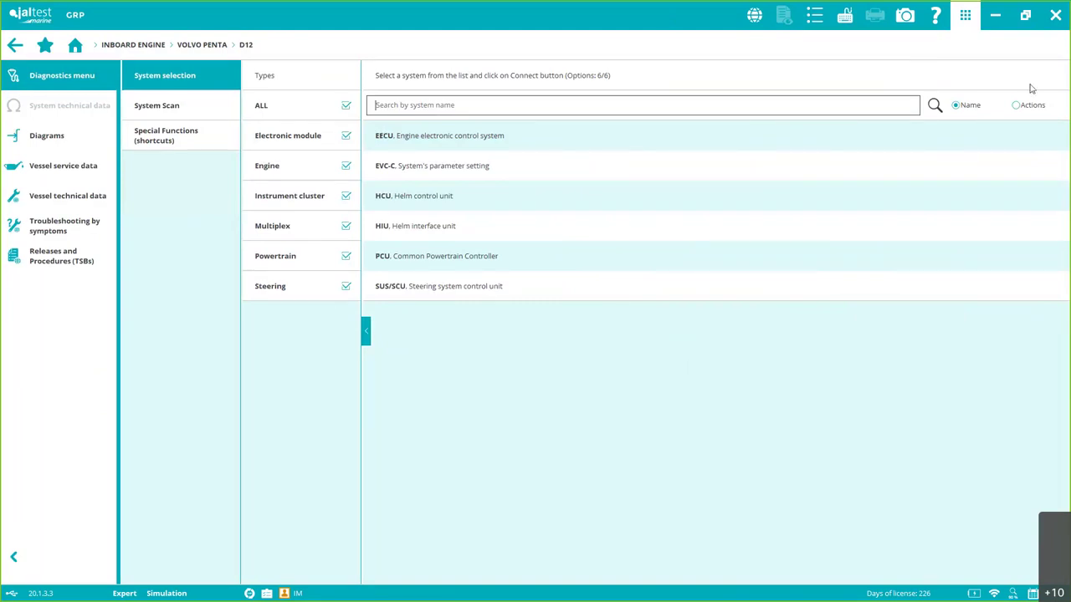
Search the D12 systems by action for "inj", then clear the search and return to searching by name
{"action": "left_click", "coordinate": [566, 135]}
{"action": "left_click", "coordinate": [1016, 108]}
{"action": "left_click", "coordinate": [511, 108]}
{"action": "type", "text": "inj"}
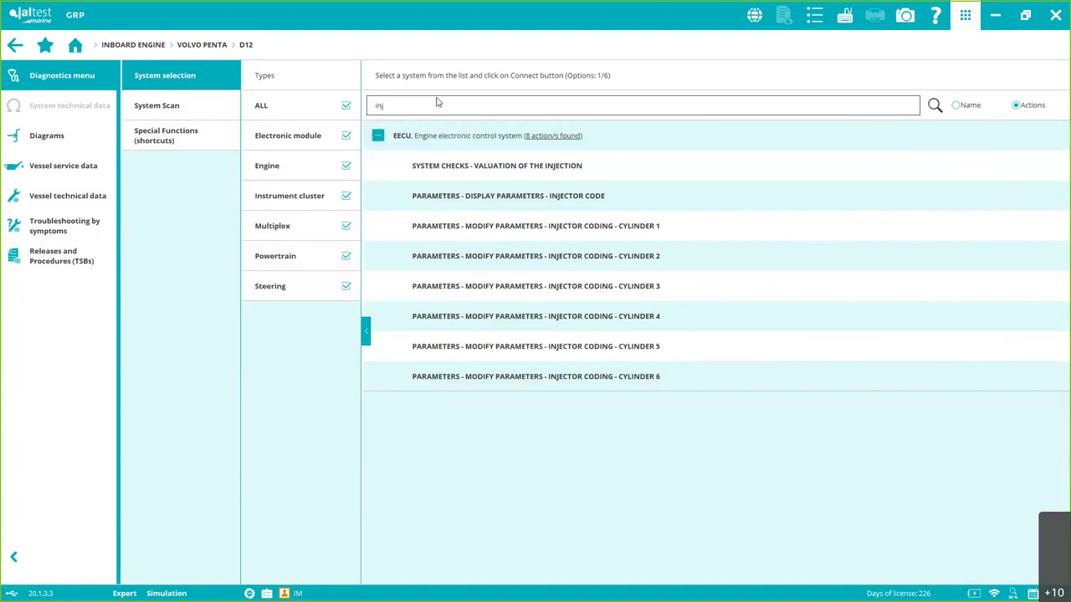
{"action": "key", "text": "BackSpace"}
{"action": "key", "text": "BackSpace"}
{"action": "key", "text": "BackSpace"}
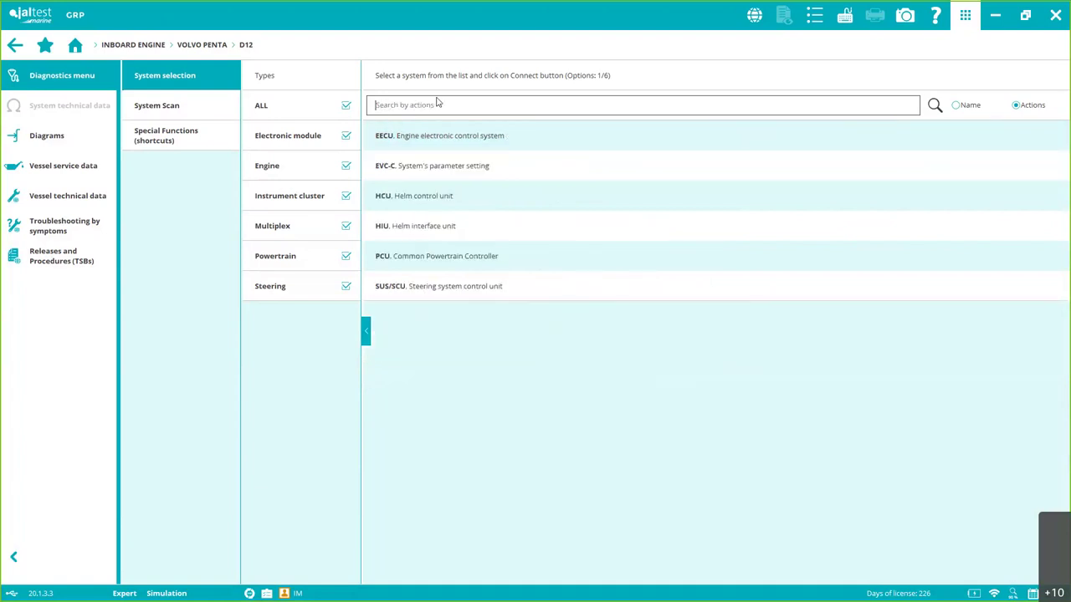
{"action": "left_click", "coordinate": [955, 105]}
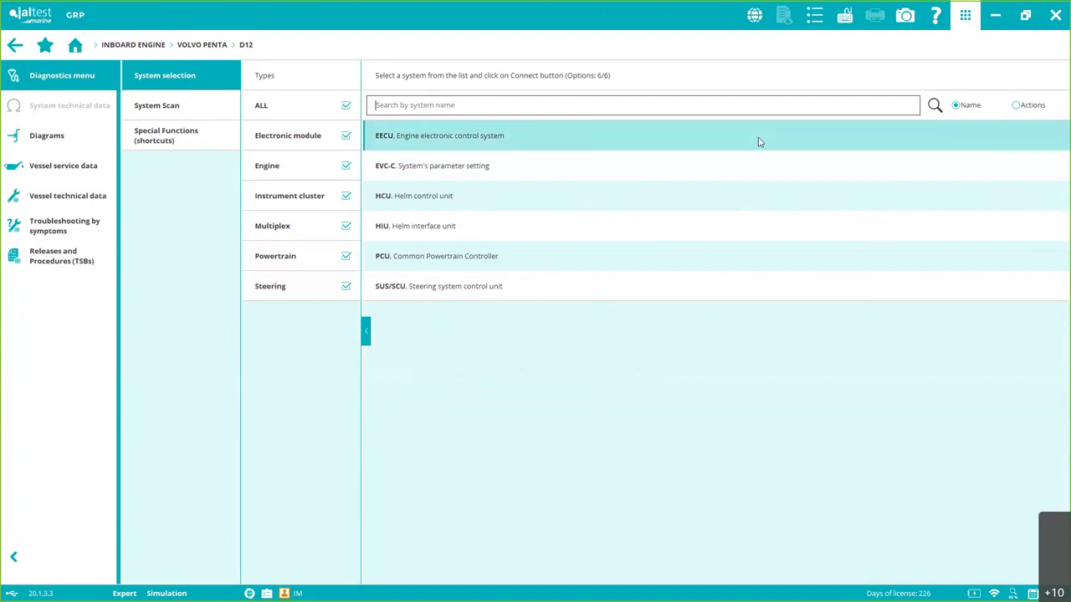
{"action": "left_click", "coordinate": [447, 266]}
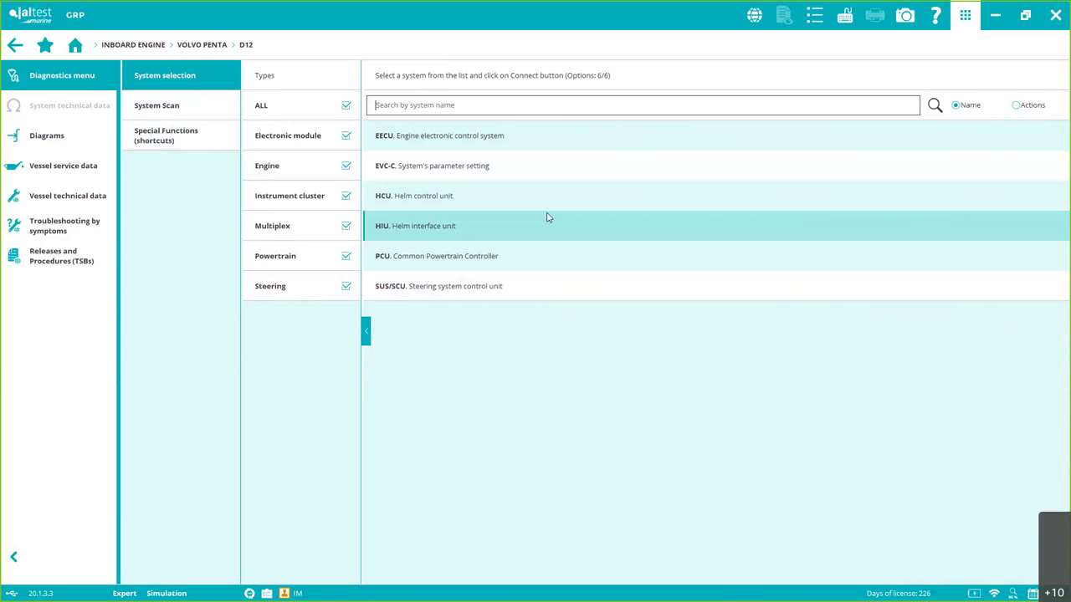
Open the connection information for the D12 system scan and compare the cables of Connection 1 and Connection 2
{"action": "left_click", "coordinate": [180, 113]}
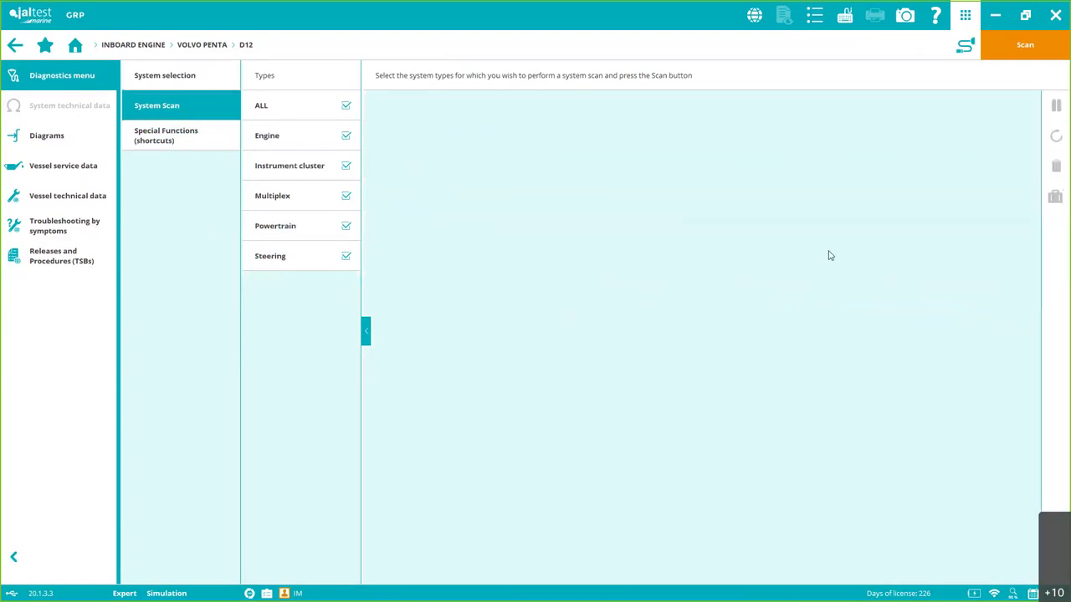
{"action": "left_click", "coordinate": [966, 43]}
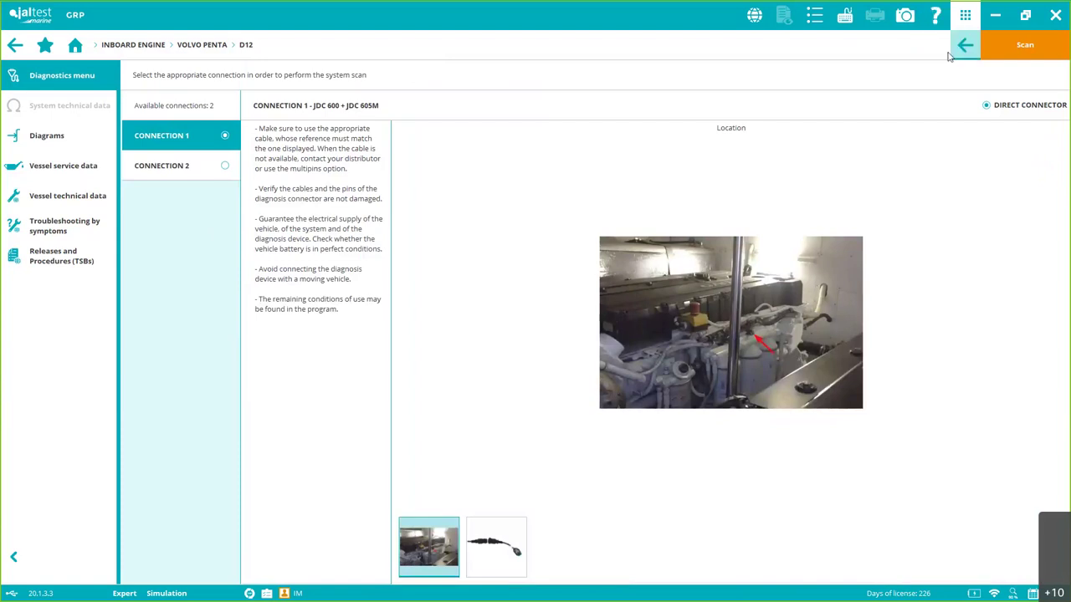
{"action": "left_click", "coordinate": [224, 166]}
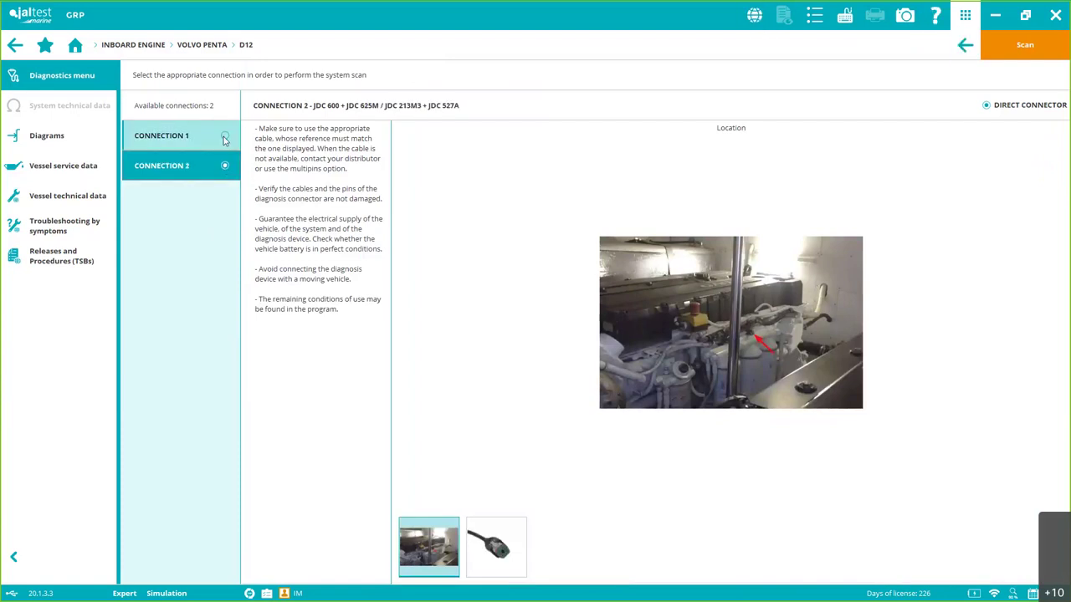
{"action": "left_click", "coordinate": [224, 136]}
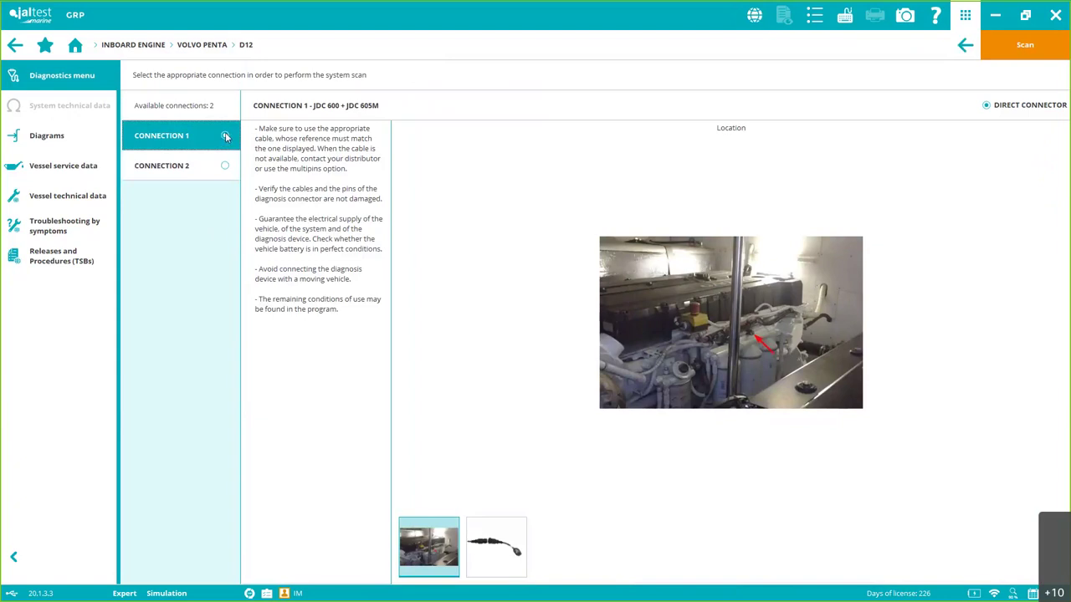
{"action": "left_click", "coordinate": [228, 167]}
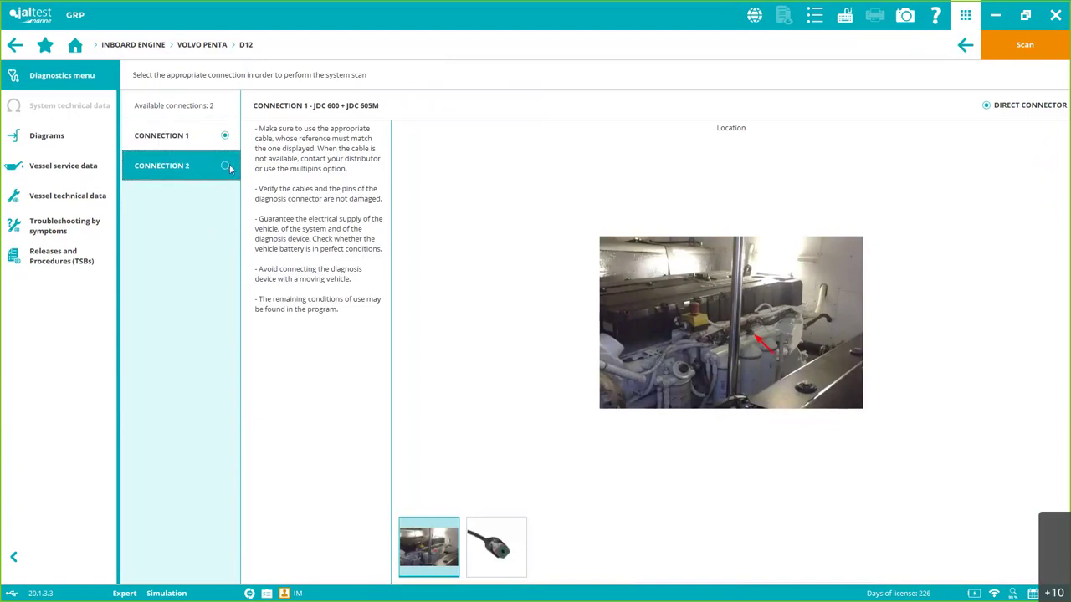
{"action": "left_click", "coordinate": [222, 135]}
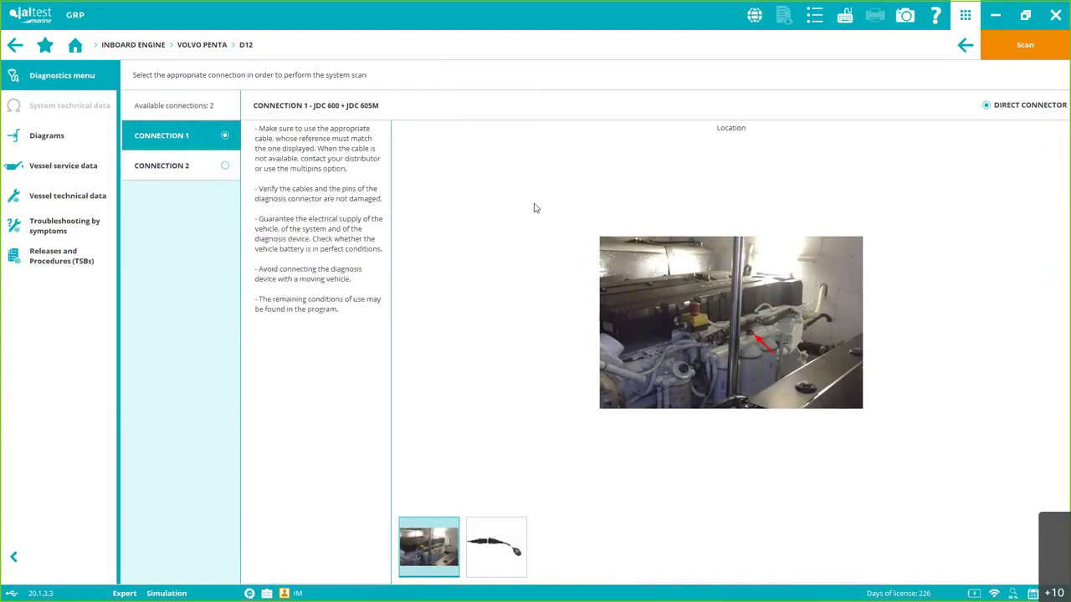
{"action": "left_click", "coordinate": [230, 166]}
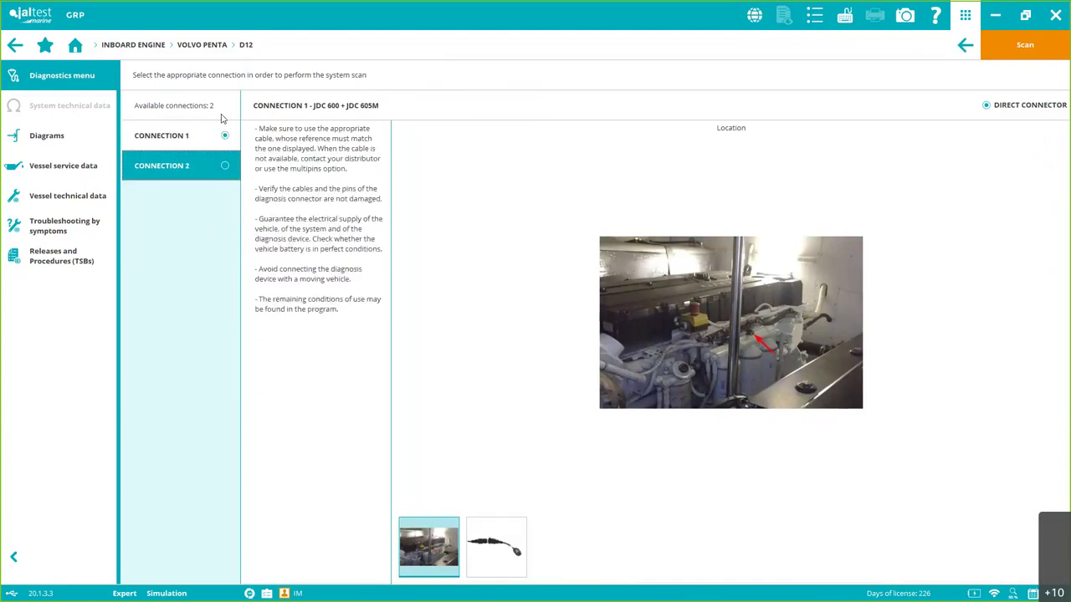
Choose Connection 1 and run the system scan on the D12
{"action": "left_click", "coordinate": [227, 137]}
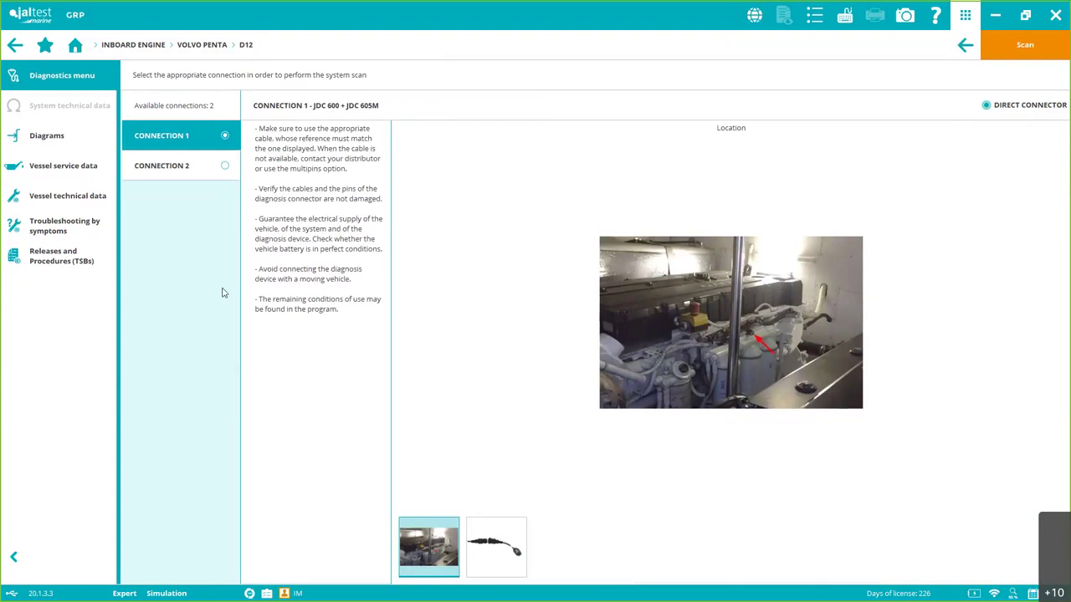
{"action": "left_click", "coordinate": [280, 191]}
{"action": "left_click", "coordinate": [1023, 52]}
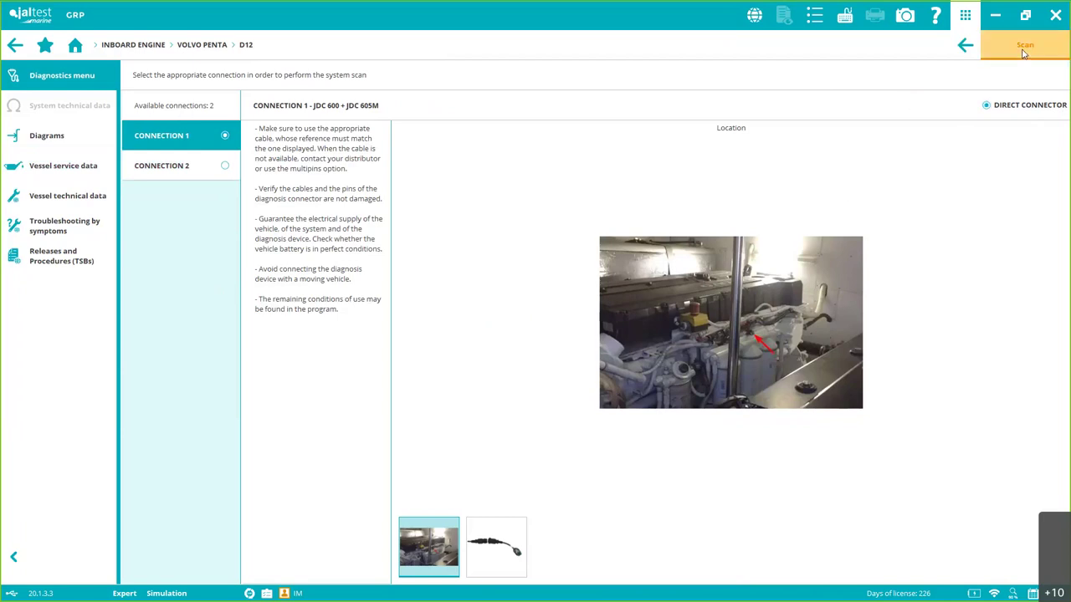
{"action": "left_click", "coordinate": [625, 346]}
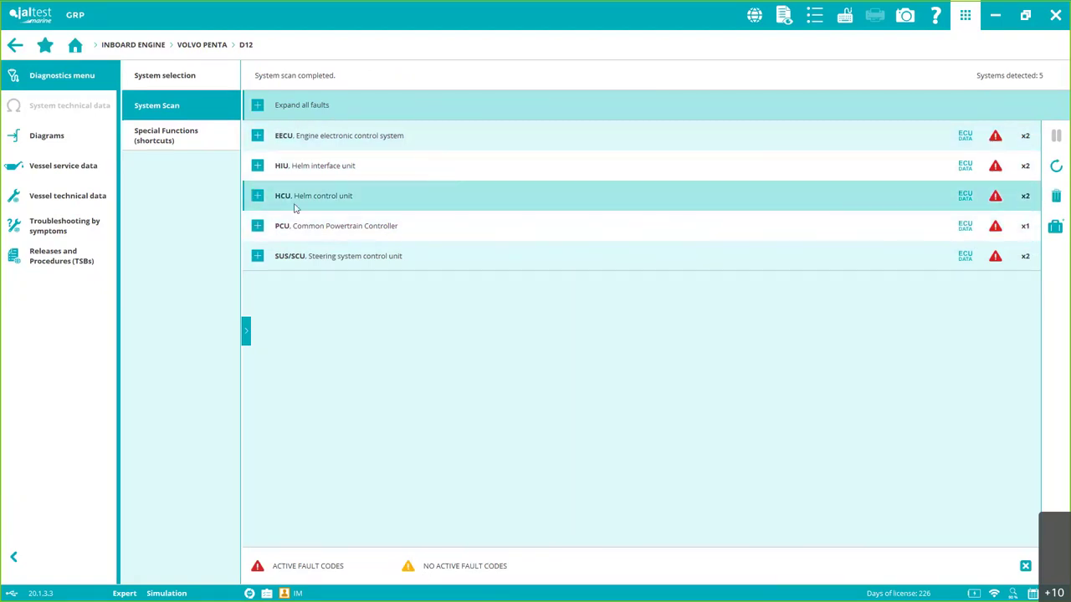
Examine the fault codes of the EECU and SUS/SCU systems, then expand the faults of all scanned systems
{"action": "left_click", "coordinate": [258, 136]}
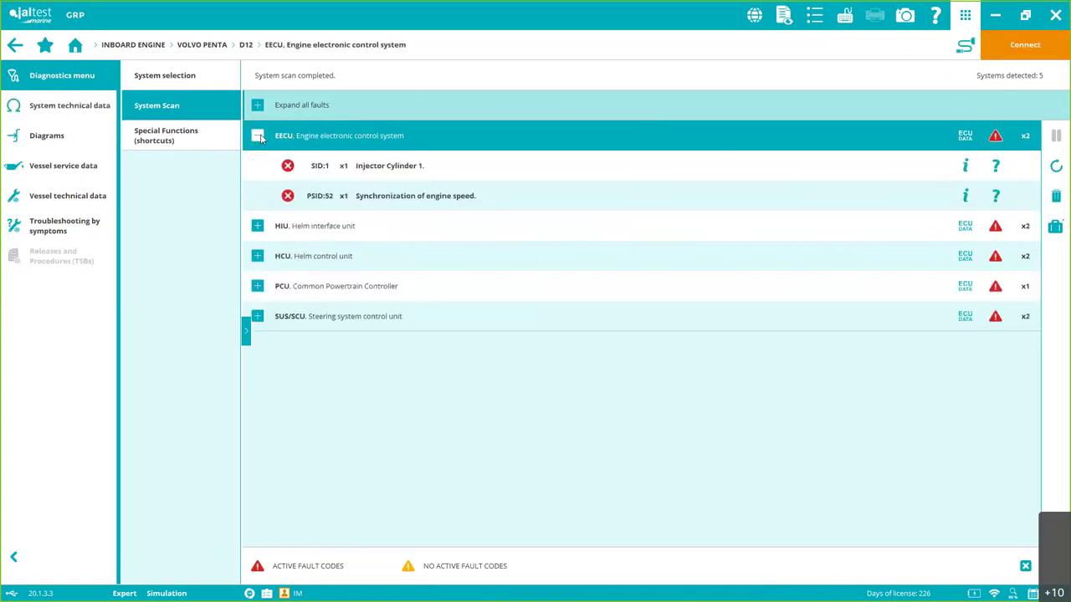
{"action": "left_click", "coordinate": [258, 136]}
{"action": "left_click", "coordinate": [258, 257]}
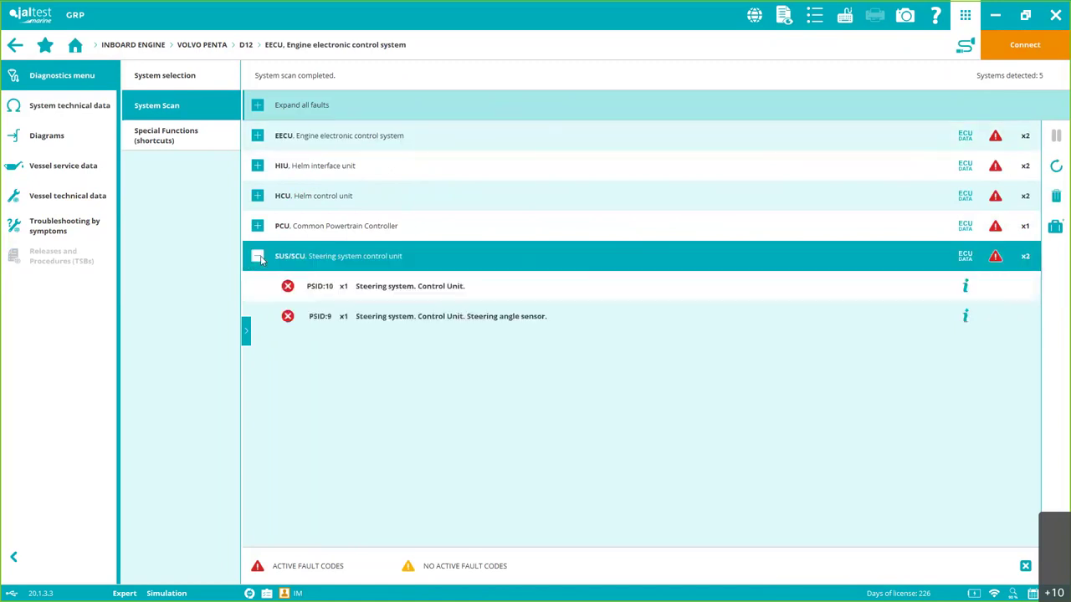
{"action": "left_click", "coordinate": [260, 105]}
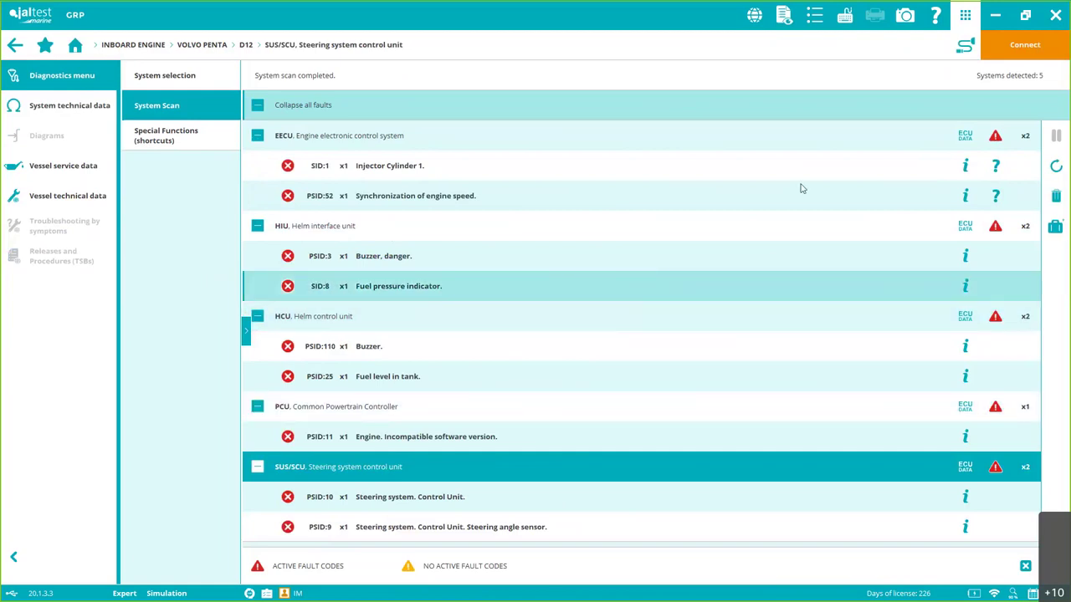
Open the Jaltest Feedback form, view its type options, and exit the form and preferences without sending anything
{"action": "left_click", "coordinate": [816, 24]}
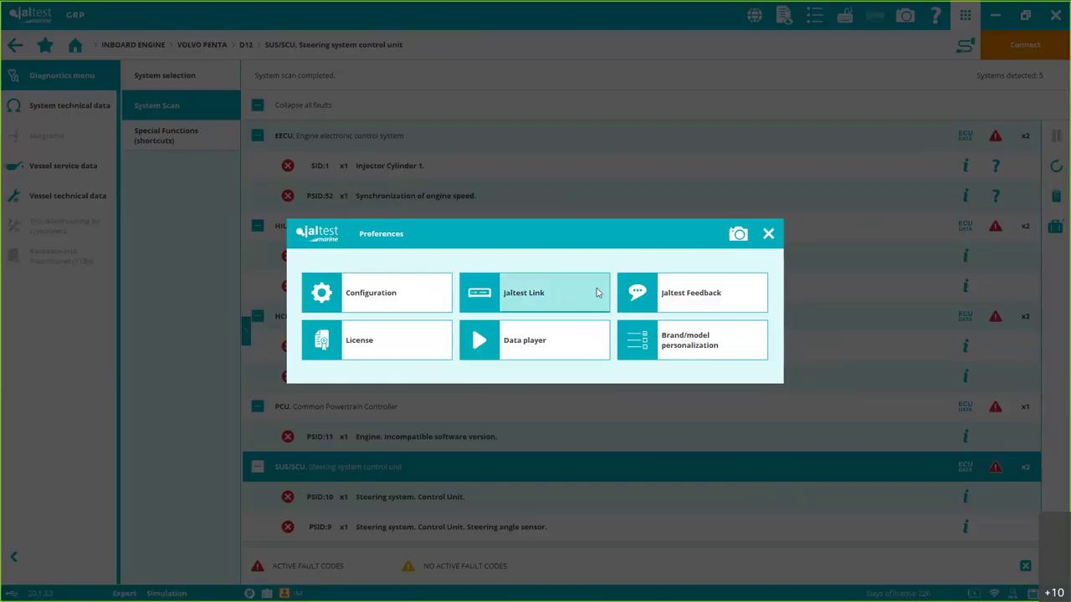
{"action": "left_click", "coordinate": [717, 294]}
{"action": "left_click", "coordinate": [504, 316]}
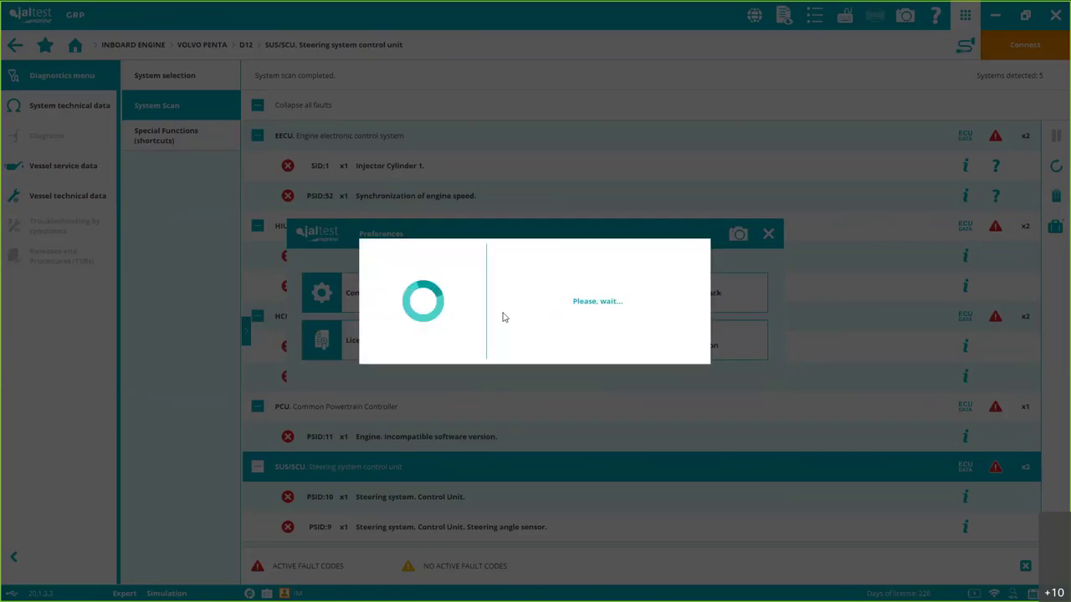
{"action": "left_click", "coordinate": [496, 191]}
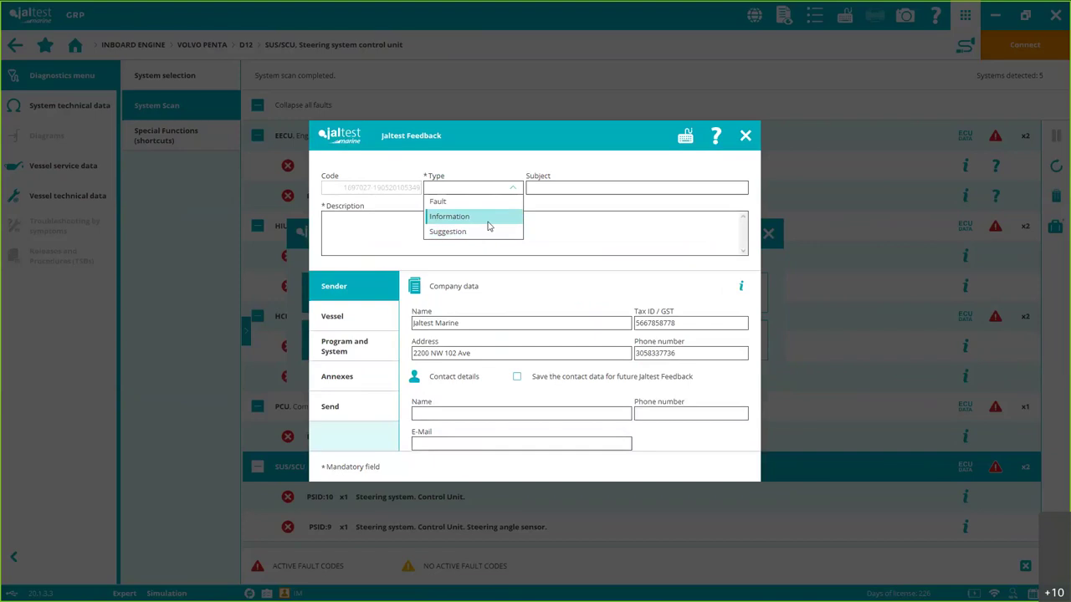
{"action": "left_click", "coordinate": [746, 135]}
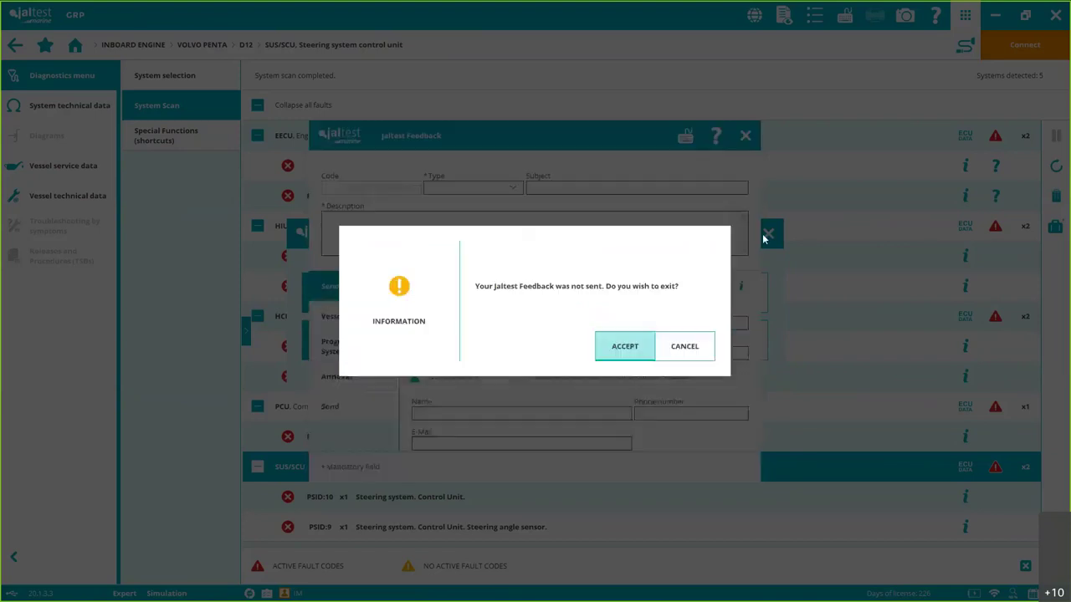
{"action": "left_click", "coordinate": [632, 349]}
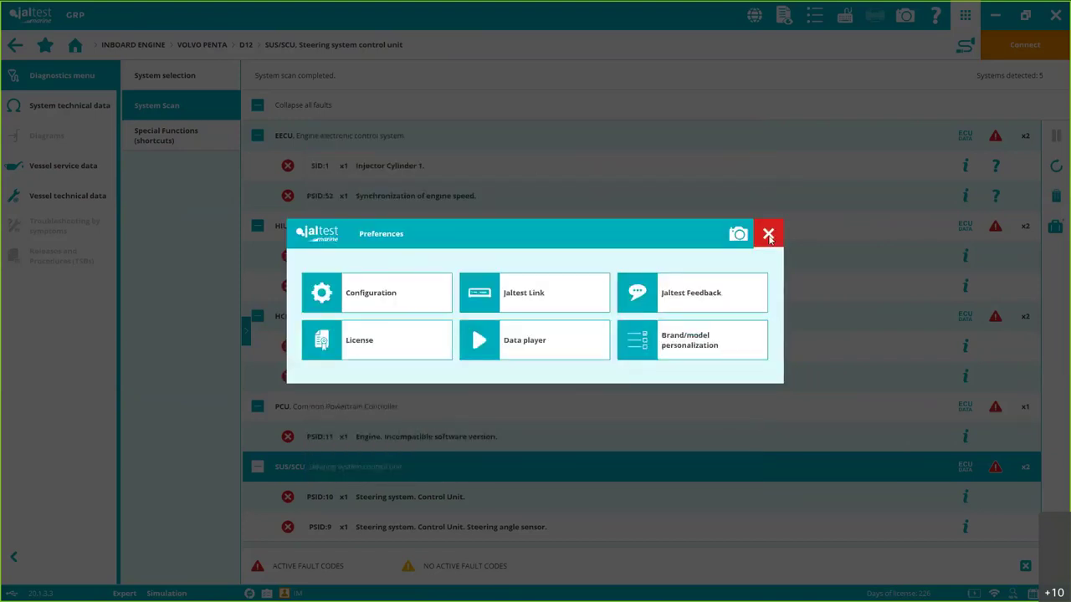
{"action": "left_click", "coordinate": [768, 235]}
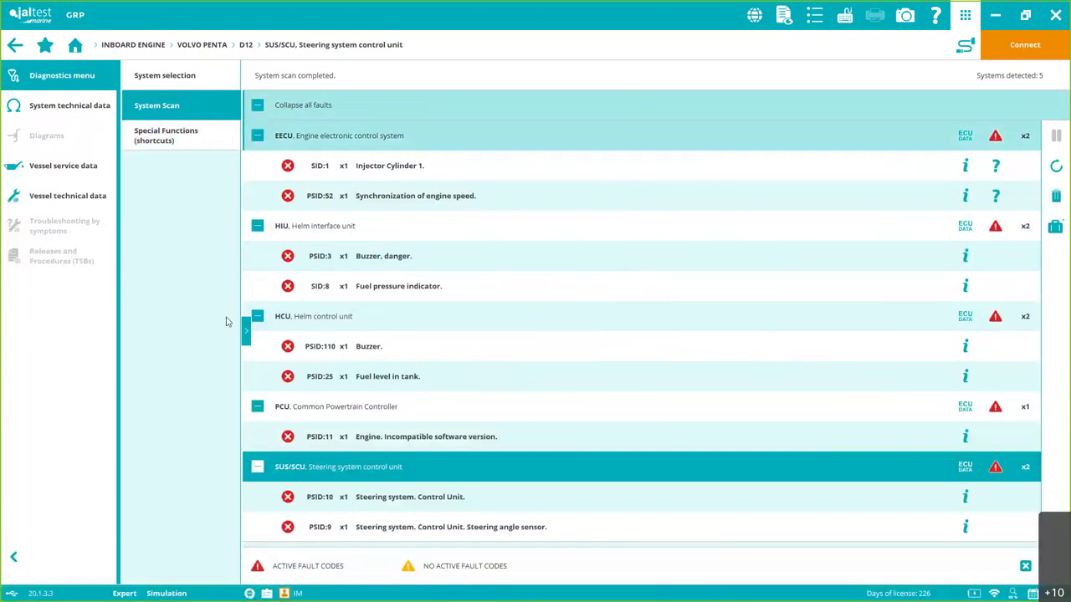
Collapse all faults and view the freeze frame data and related components of the EECU fault PSID:52, Synchronization of engine speed
{"action": "left_click", "coordinate": [259, 107]}
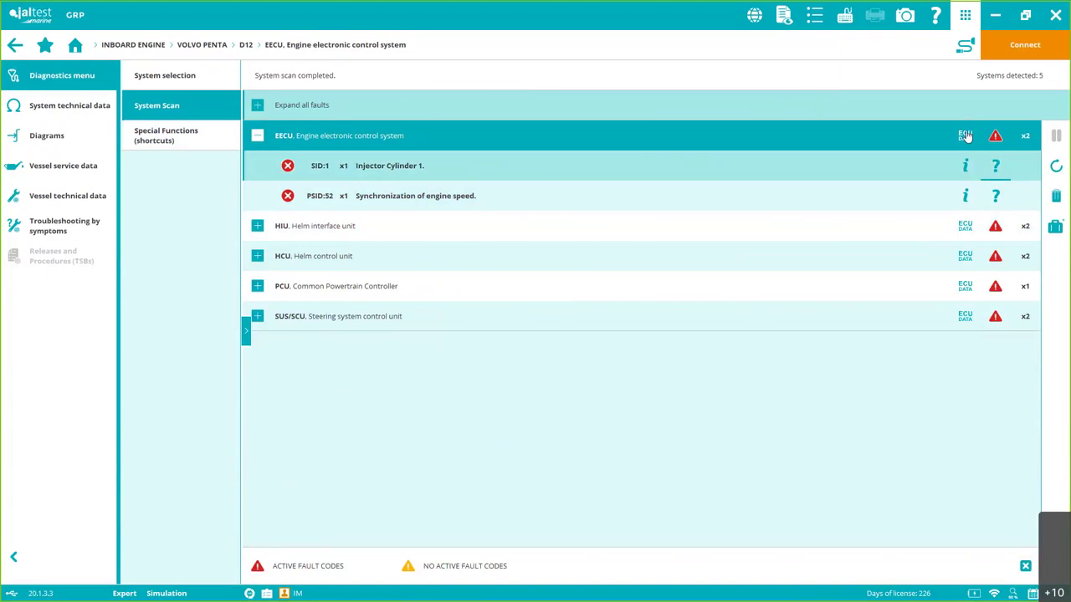
{"action": "left_click", "coordinate": [967, 197]}
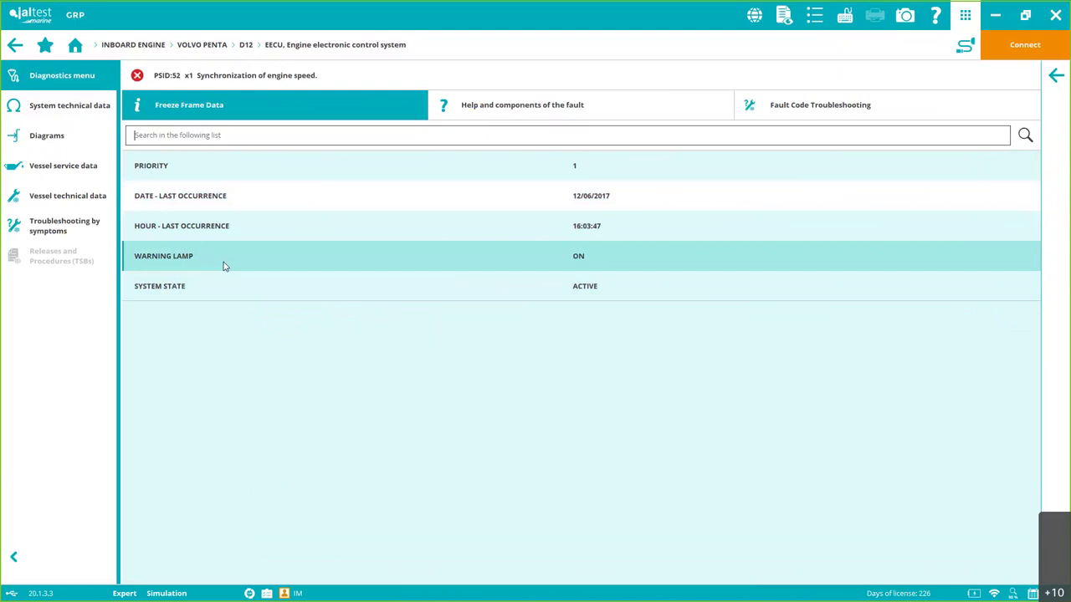
{"action": "left_click", "coordinate": [567, 114]}
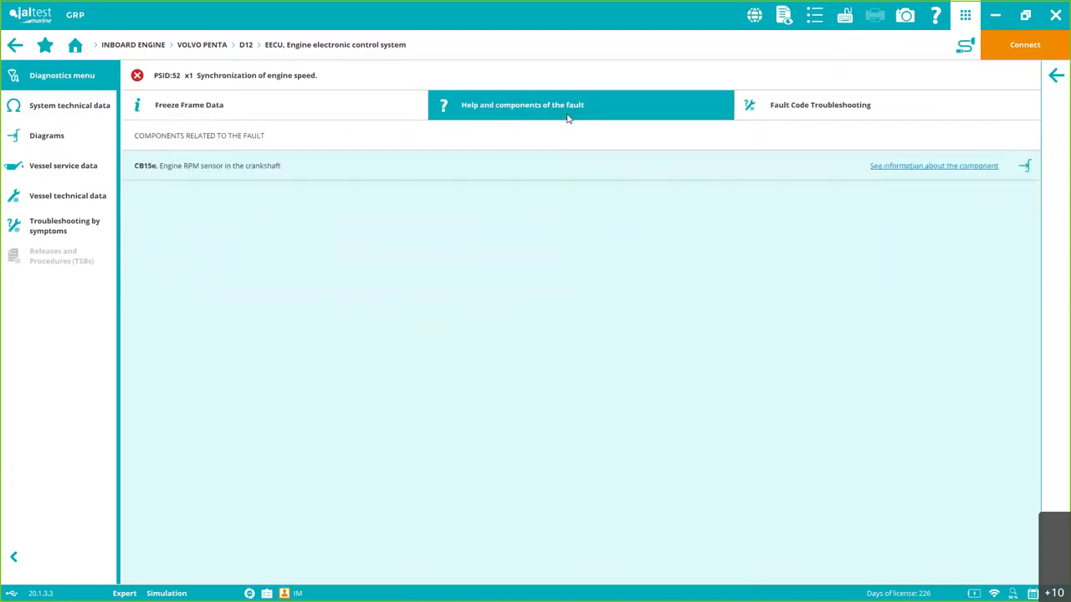
{"action": "left_click", "coordinate": [57, 112]}
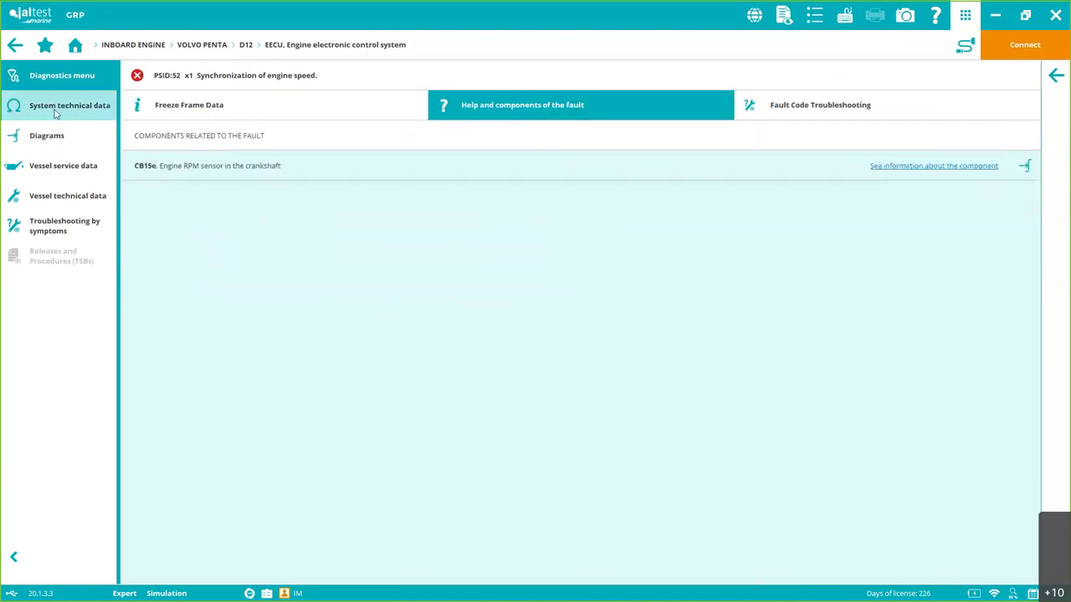
{"action": "left_click", "coordinate": [49, 228]}
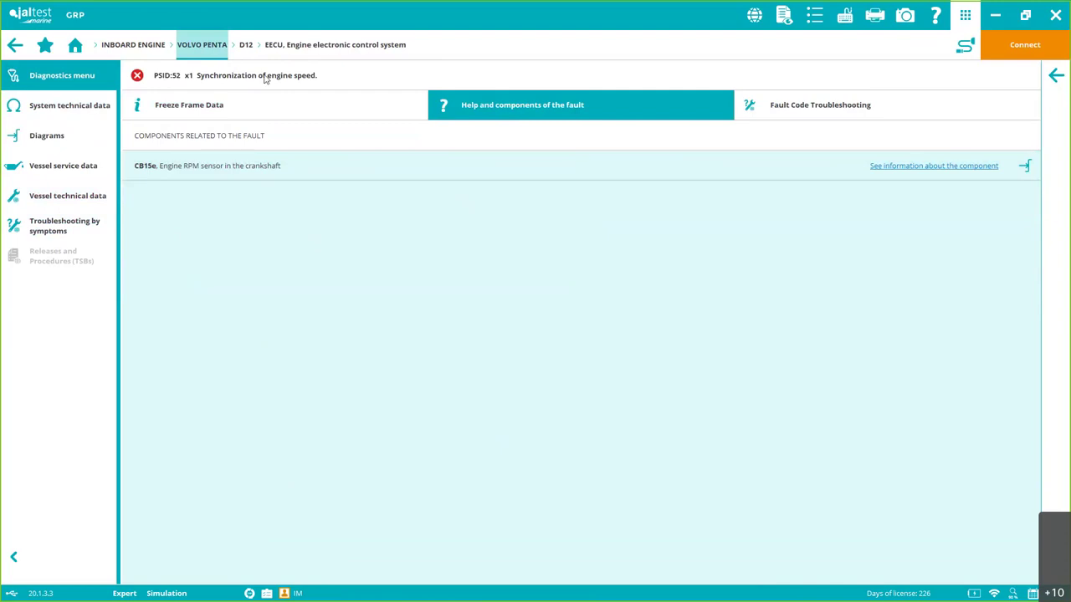
View the component information and engine location of CB15e, Engine RPM sensor in the crankshaft, then close it
{"action": "left_click", "coordinate": [914, 167]}
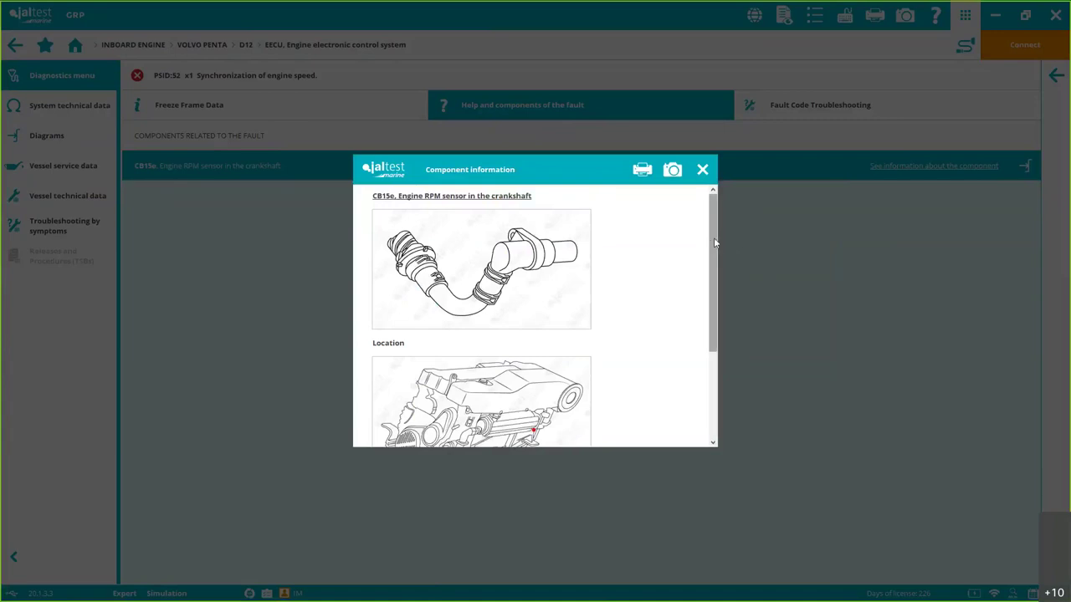
{"action": "scroll", "coordinate": [715, 243], "scroll_direction": "down", "scroll_amount": 3}
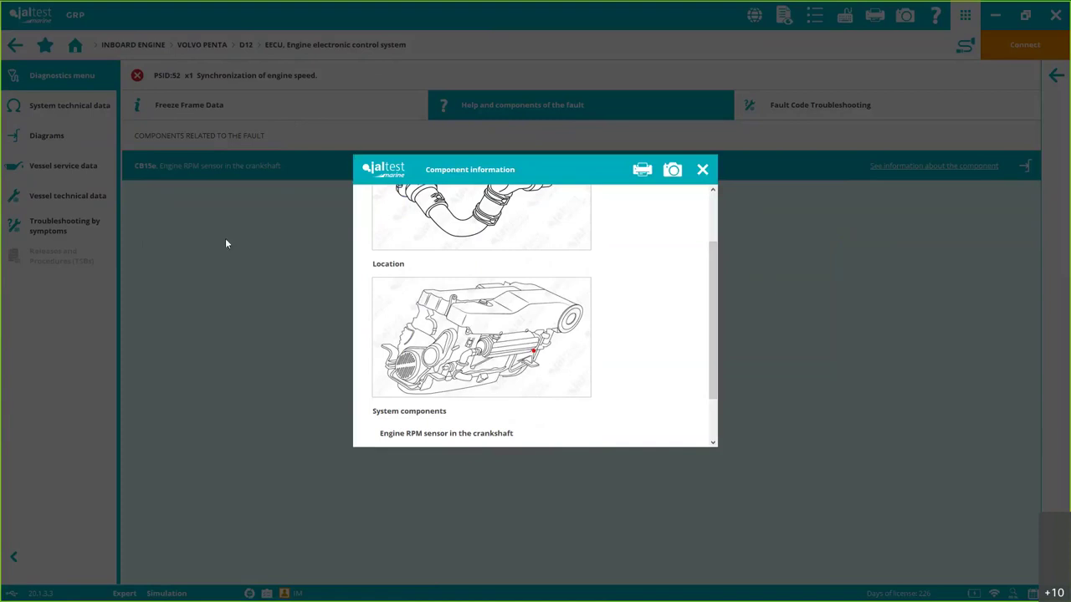
{"action": "scroll", "coordinate": [715, 304], "scroll_direction": "up", "scroll_amount": 2}
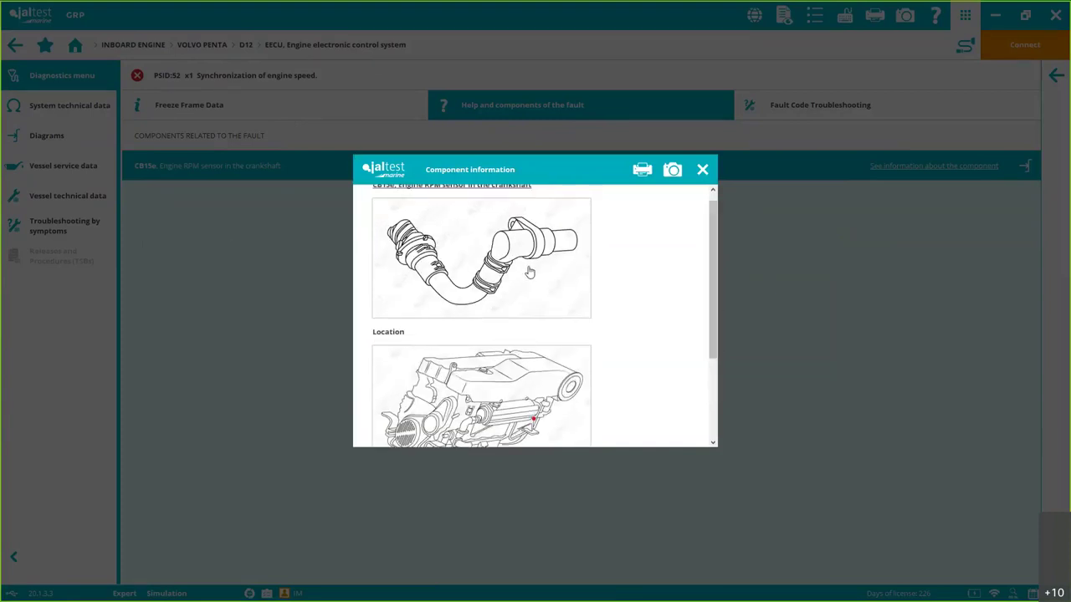
{"action": "scroll", "coordinate": [715, 355], "scroll_direction": "down", "scroll_amount": 3}
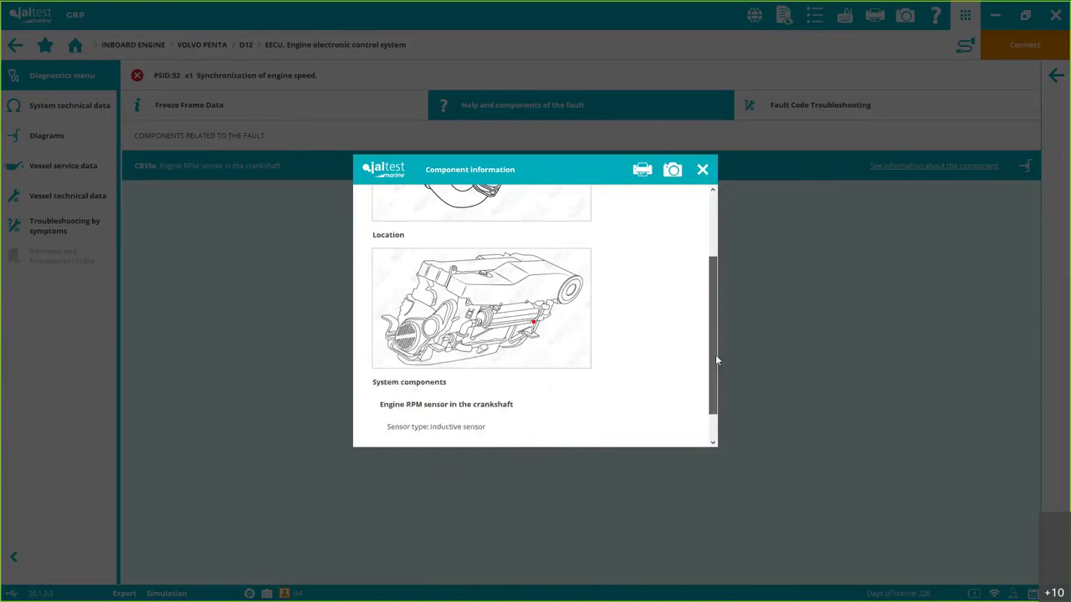
{"action": "left_click", "coordinate": [702, 169]}
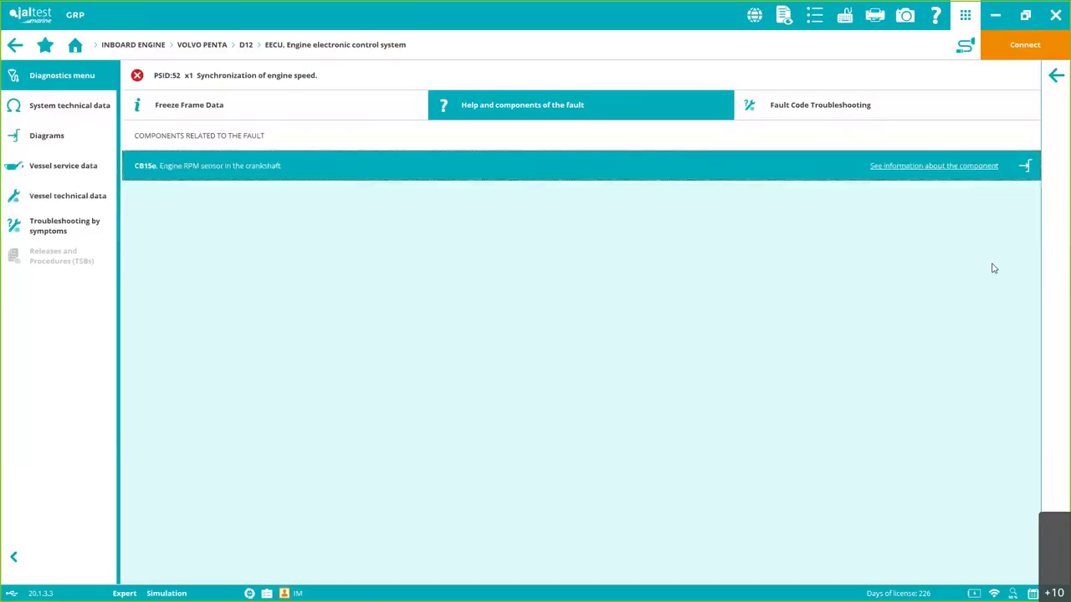
Open the EDC II wiring diagram for CB15e and examine the sensor's circuit and the rest of the EECU wiring on the page
{"action": "left_click", "coordinate": [1027, 166]}
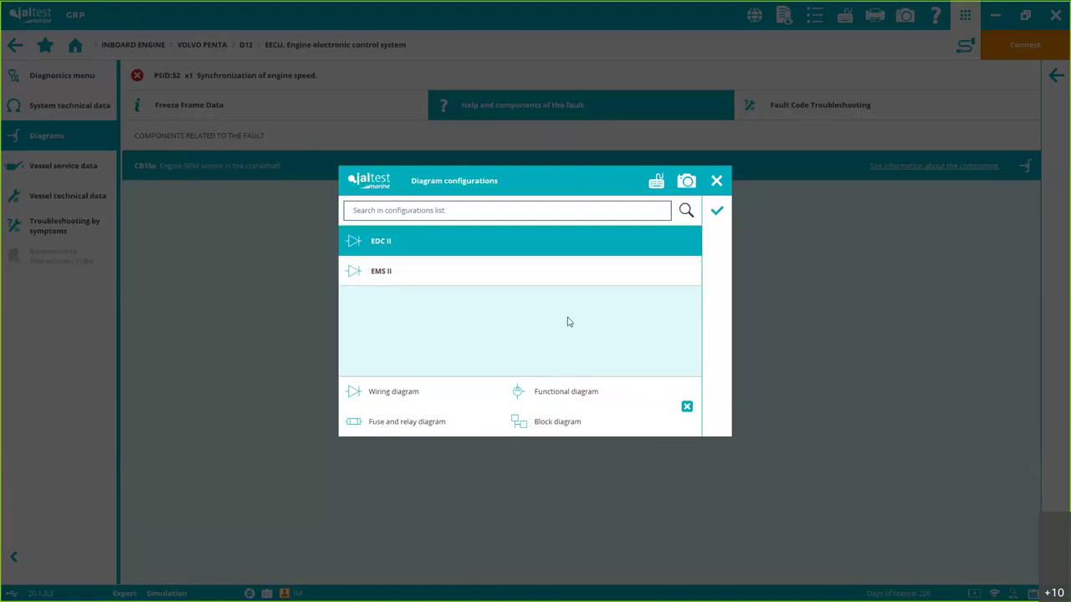
{"action": "left_click", "coordinate": [717, 214]}
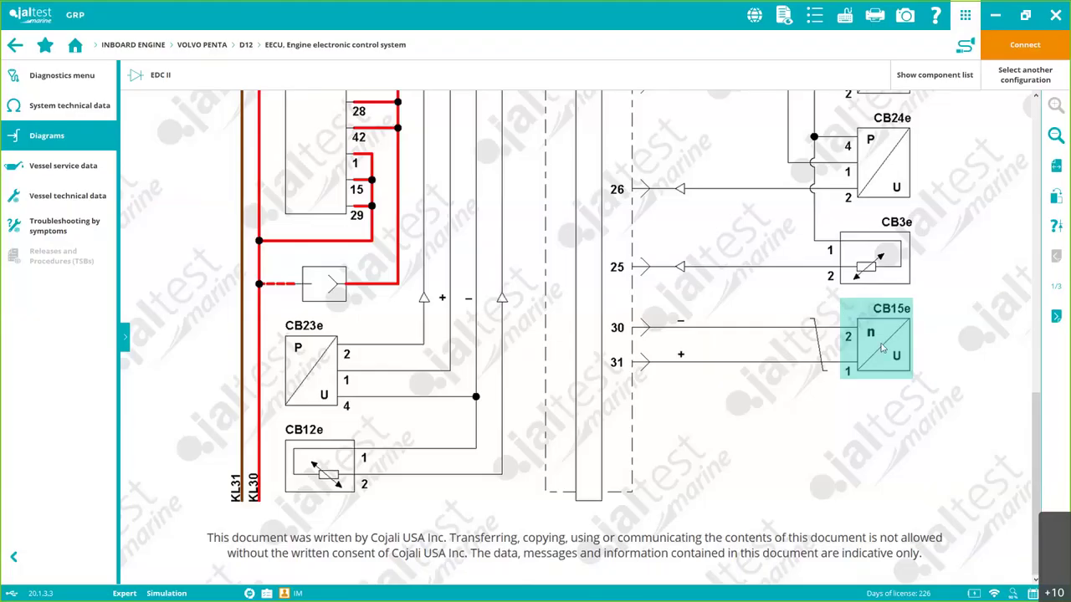
{"action": "mouse_move", "coordinate": [890, 359]}
{"action": "scroll", "coordinate": [1035, 494], "scroll_direction": "up", "scroll_amount": 5}
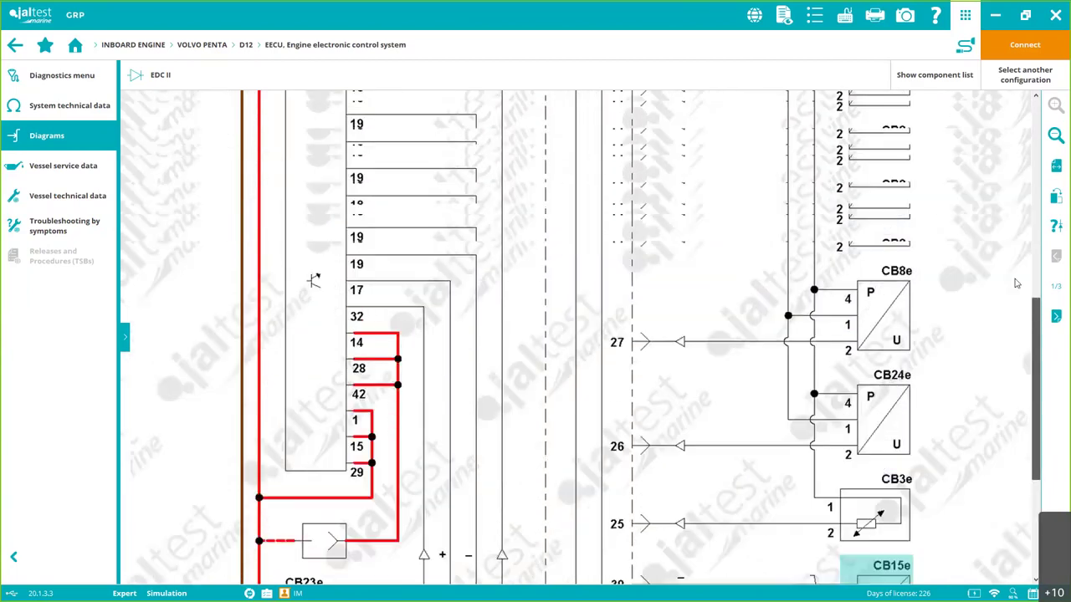
{"action": "scroll", "coordinate": [1017, 284], "scroll_direction": "up", "scroll_amount": 2}
{"action": "scroll", "coordinate": [1048, 470], "scroll_direction": "down", "scroll_amount": 6}
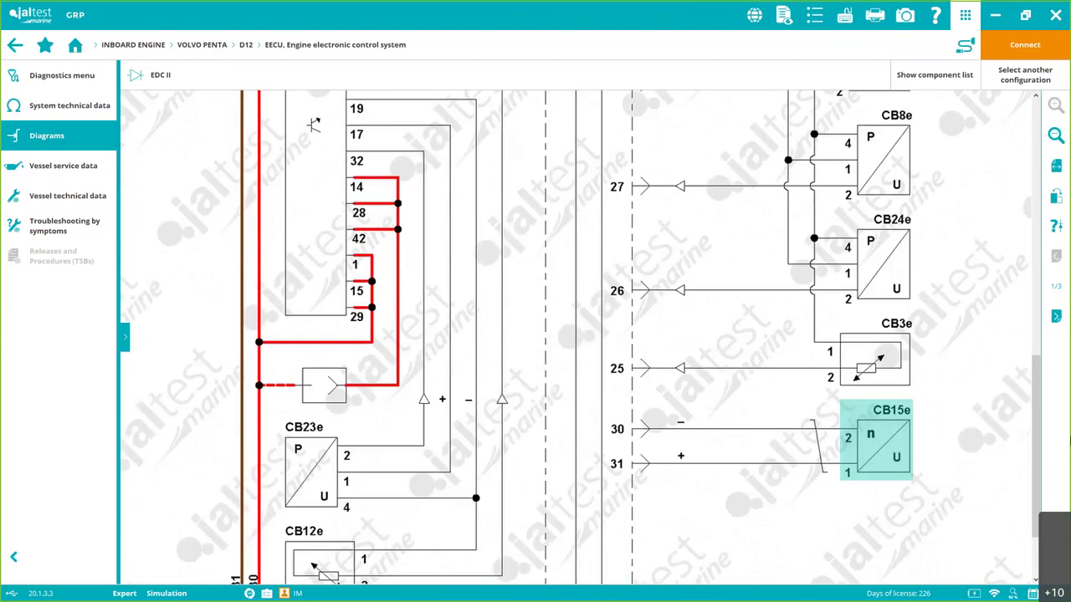
{"action": "left_click_drag", "start_coordinate": [1039, 463], "coordinate": [1036, 178]}
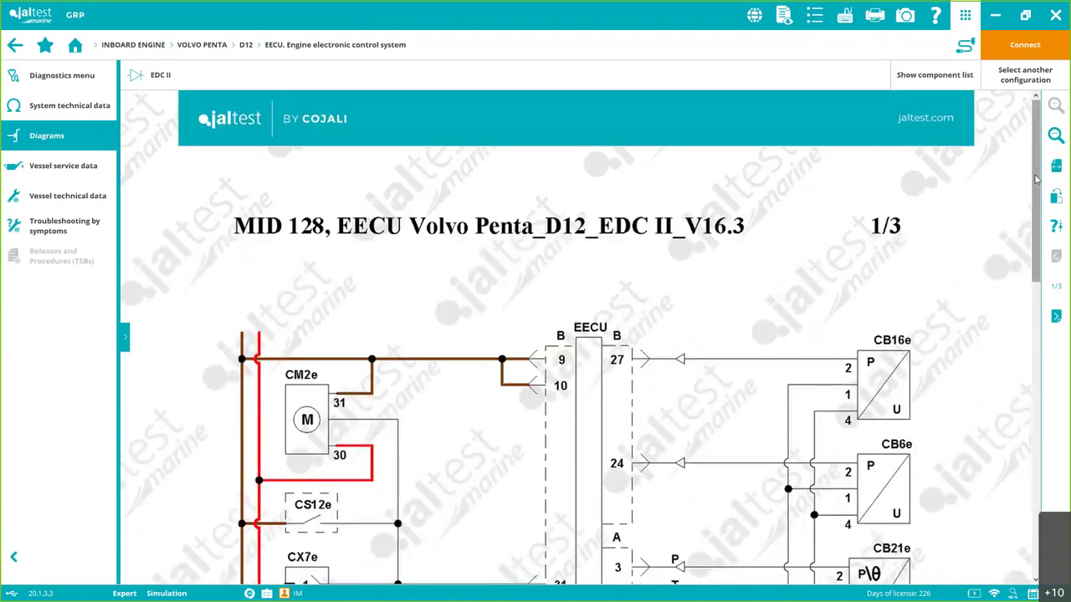
{"action": "left_click_drag", "start_coordinate": [1038, 177], "coordinate": [1036, 237]}
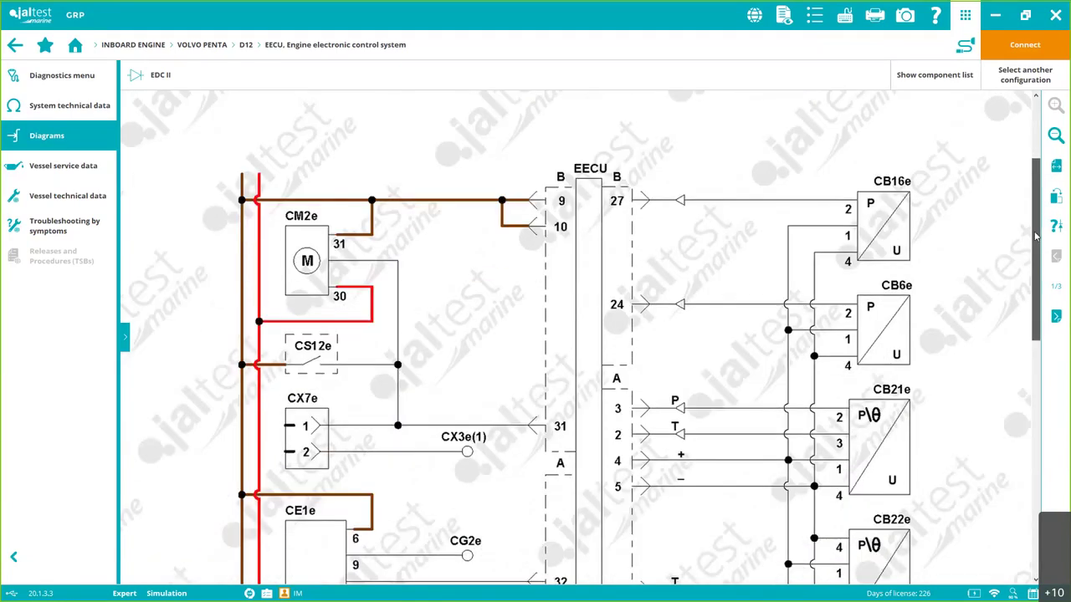
{"action": "left_click_drag", "start_coordinate": [1035, 237], "coordinate": [1020, 397]}
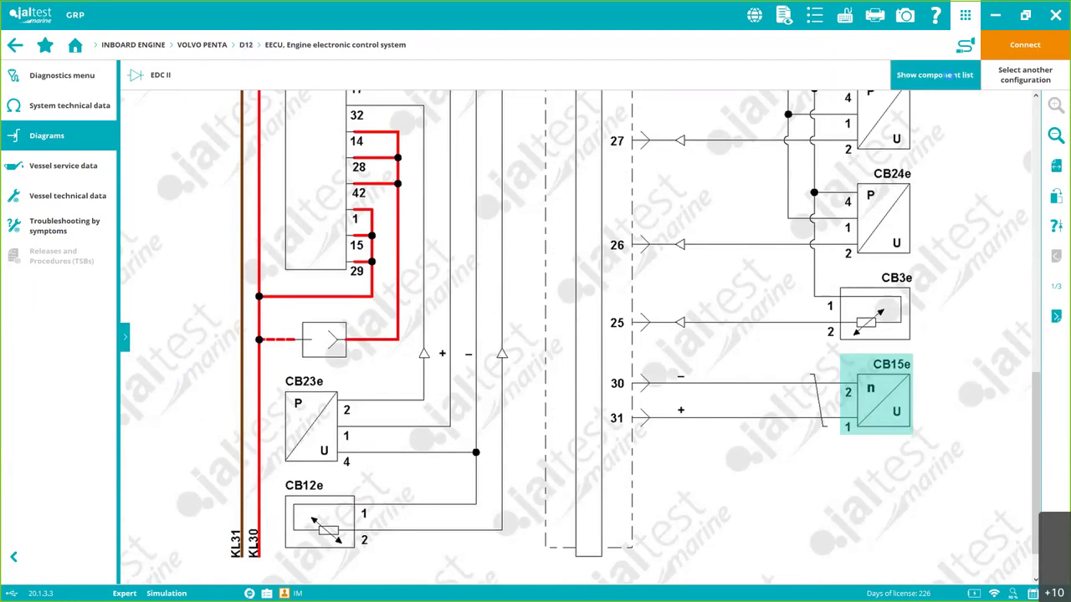
Display the diagram's component list and trace the wiring of CB15e to the EECU pins
{"action": "left_click", "coordinate": [948, 77]}
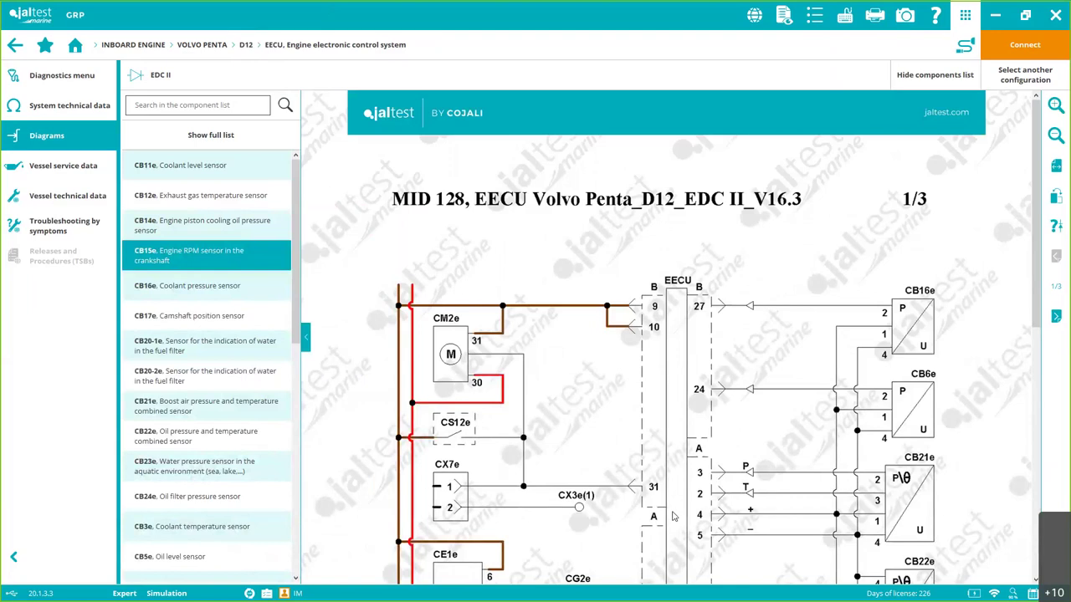
{"action": "mouse_move", "coordinate": [668, 365]}
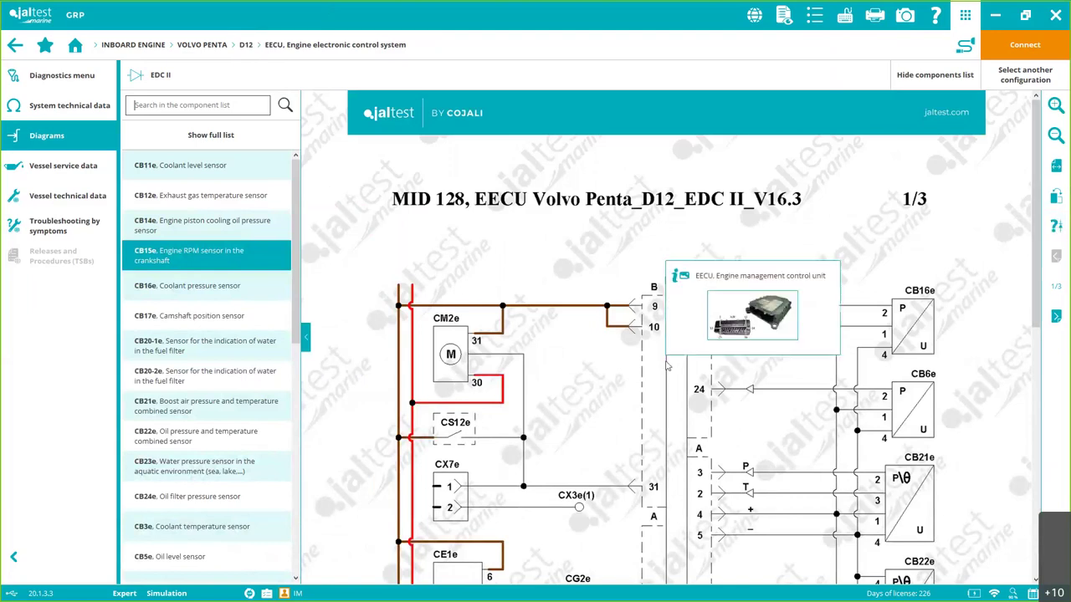
{"action": "left_click_drag", "start_coordinate": [1035, 171], "coordinate": [1051, 388]}
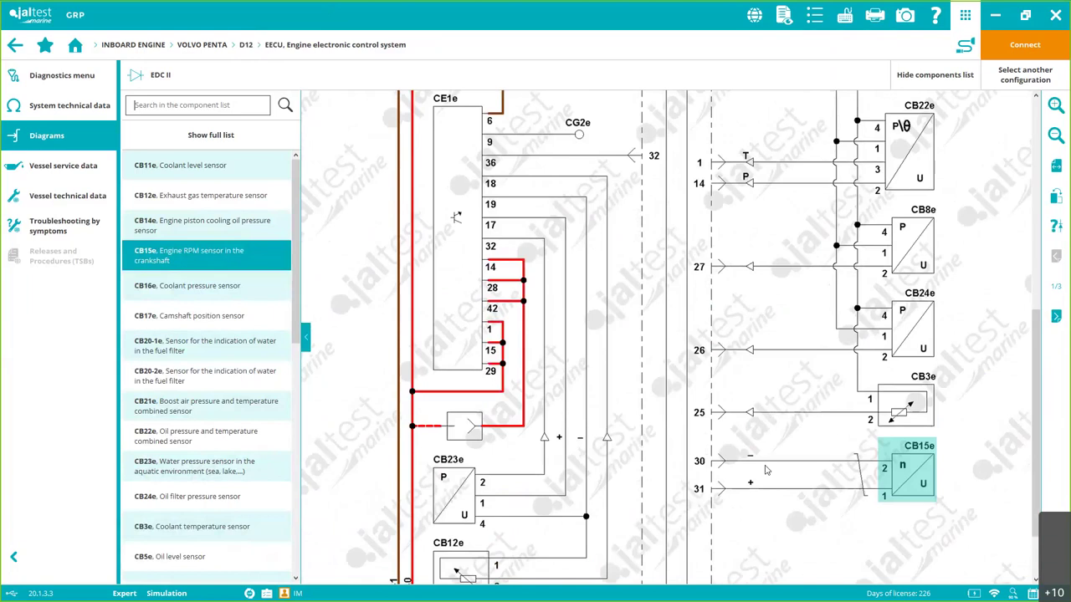
{"action": "left_click_drag", "start_coordinate": [1035, 487], "coordinate": [1035, 485]}
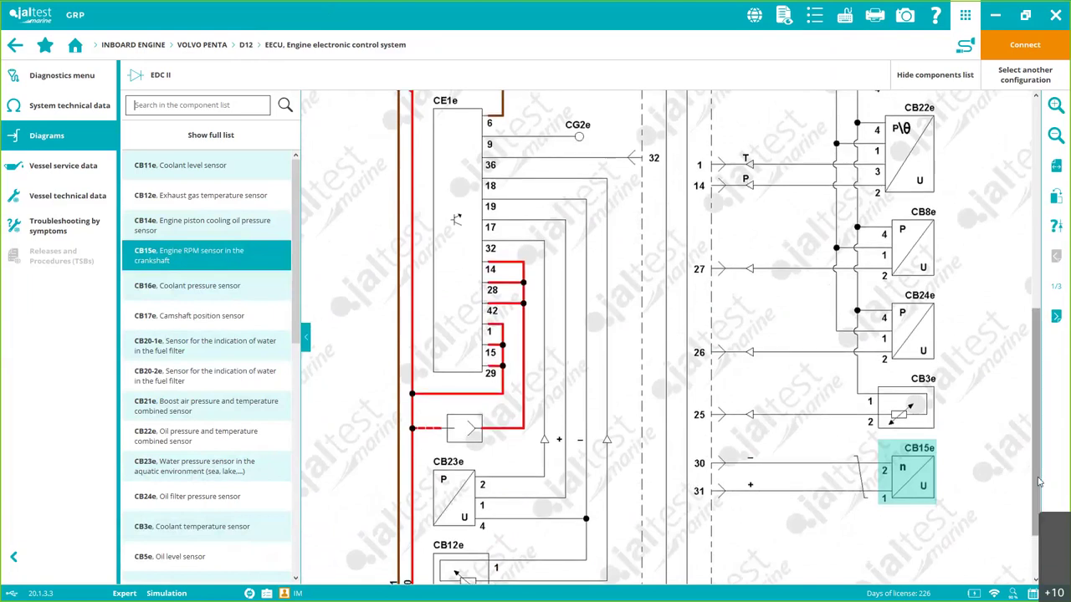
{"action": "scroll", "coordinate": [1043, 493], "scroll_direction": "up", "scroll_amount": 2}
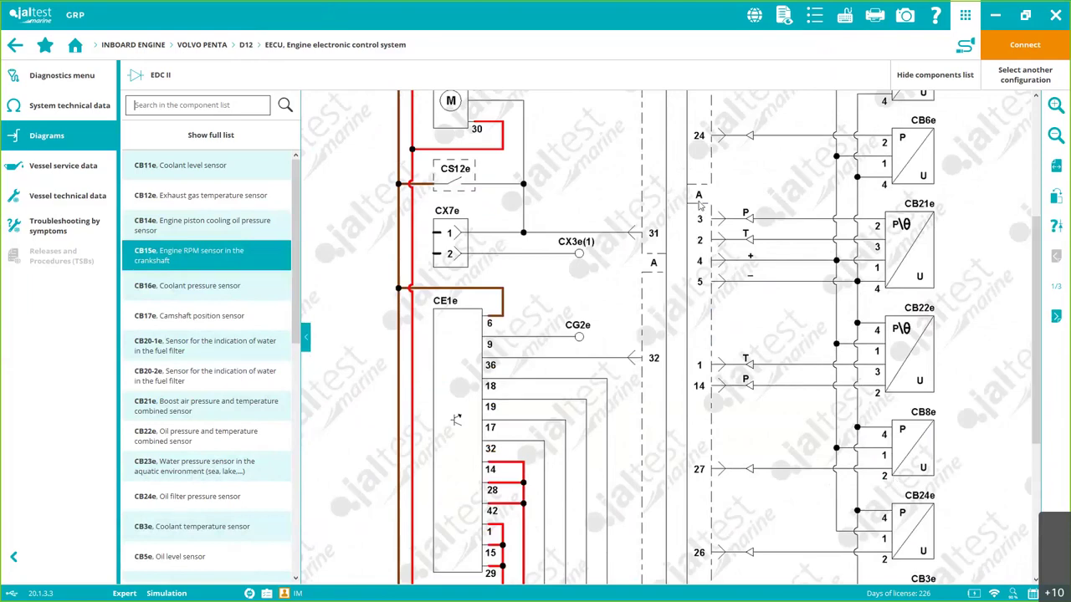
Open the EECU component information from the diagram, enlarge its connector pinout image, and close both windows
{"action": "left_click", "coordinate": [700, 203]}
{"action": "left_click", "coordinate": [701, 290]}
{"action": "left_click", "coordinate": [691, 320]}
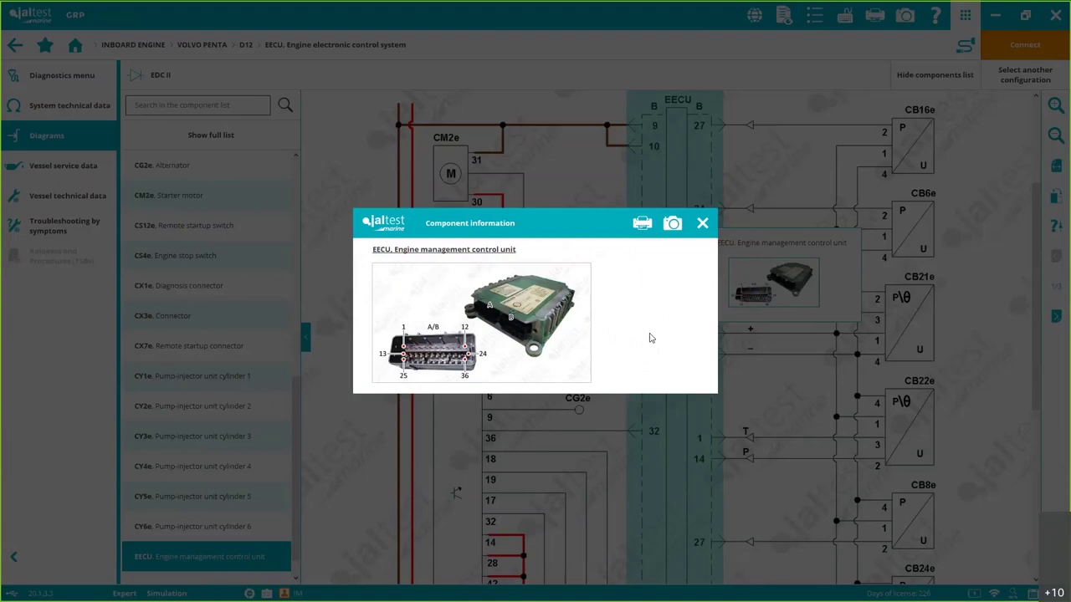
{"action": "left_click", "coordinate": [539, 314]}
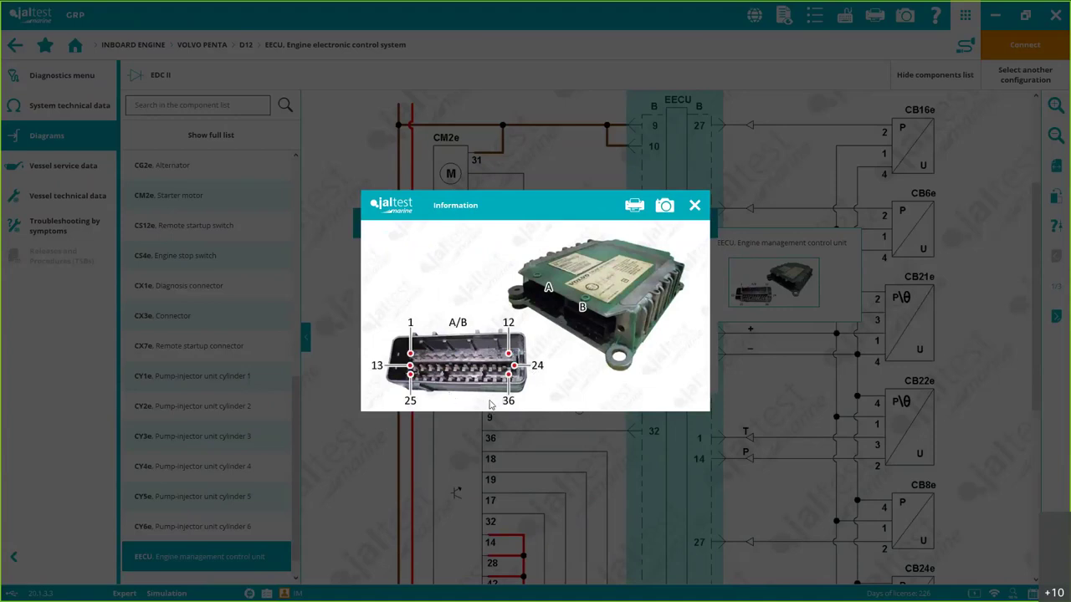
{"action": "left_click", "coordinate": [705, 205]}
{"action": "left_click", "coordinate": [704, 223]}
Return from the diagram to the system scan results and connect to the EECU, Engine electronic control system
{"action": "left_click", "coordinate": [62, 75]}
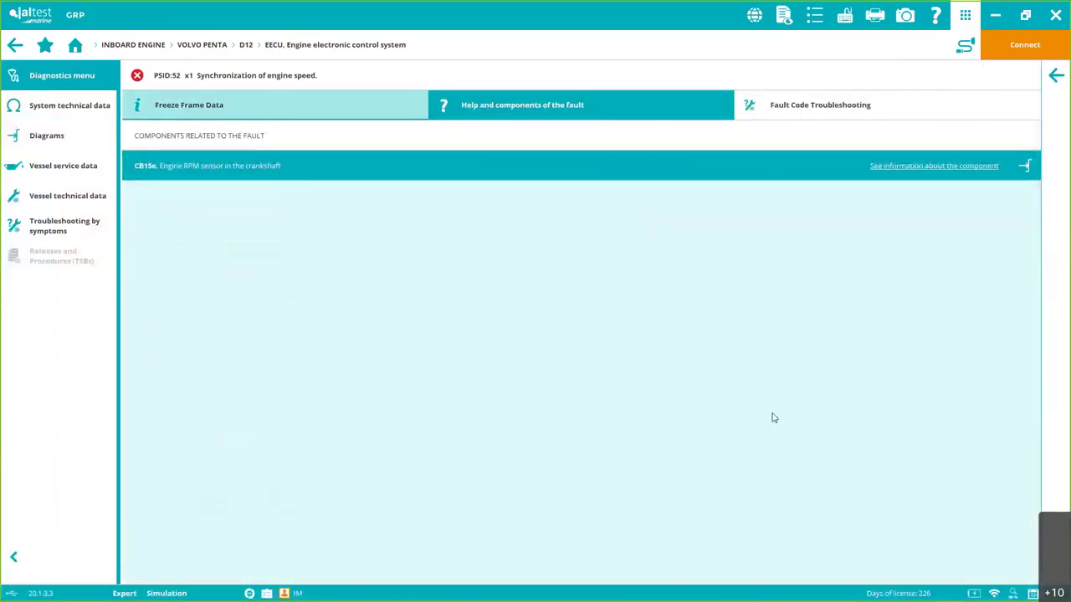
{"action": "left_click", "coordinate": [1056, 76]}
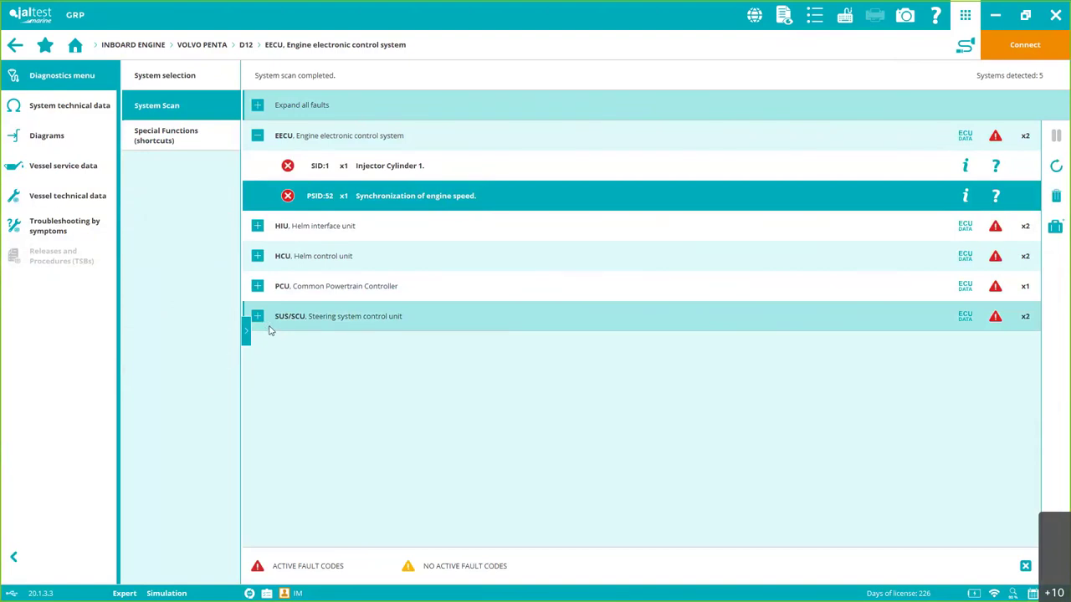
{"action": "left_click", "coordinate": [257, 135]}
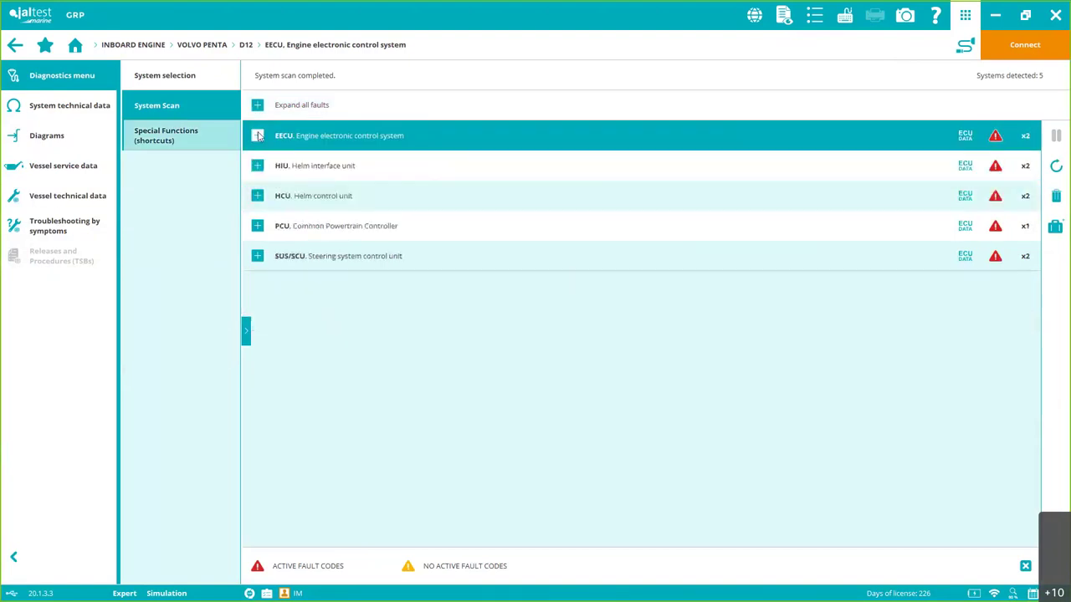
{"action": "left_click", "coordinate": [1029, 51]}
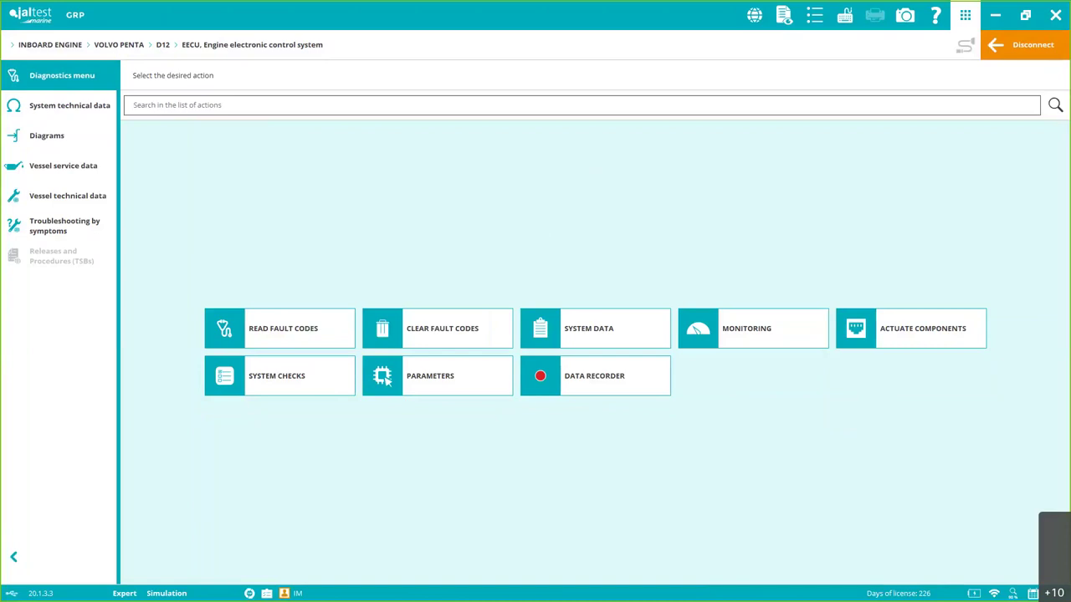
{"action": "left_click", "coordinate": [17, 559]}
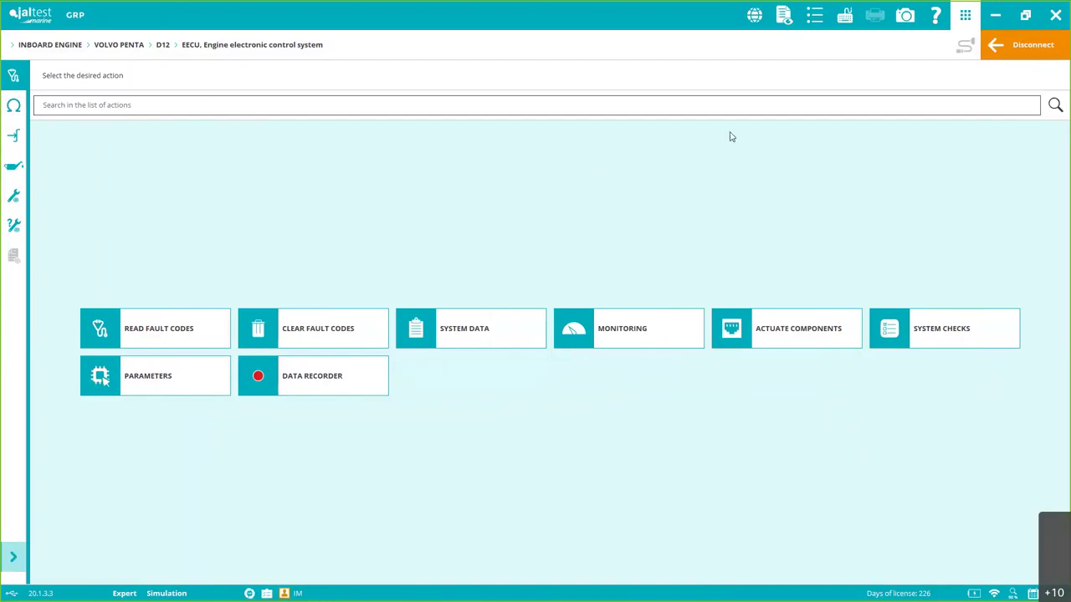
View the Expert Mode activation conditions in the user configuration and exit the preferences without activating the mode
{"action": "left_click", "coordinate": [826, 18]}
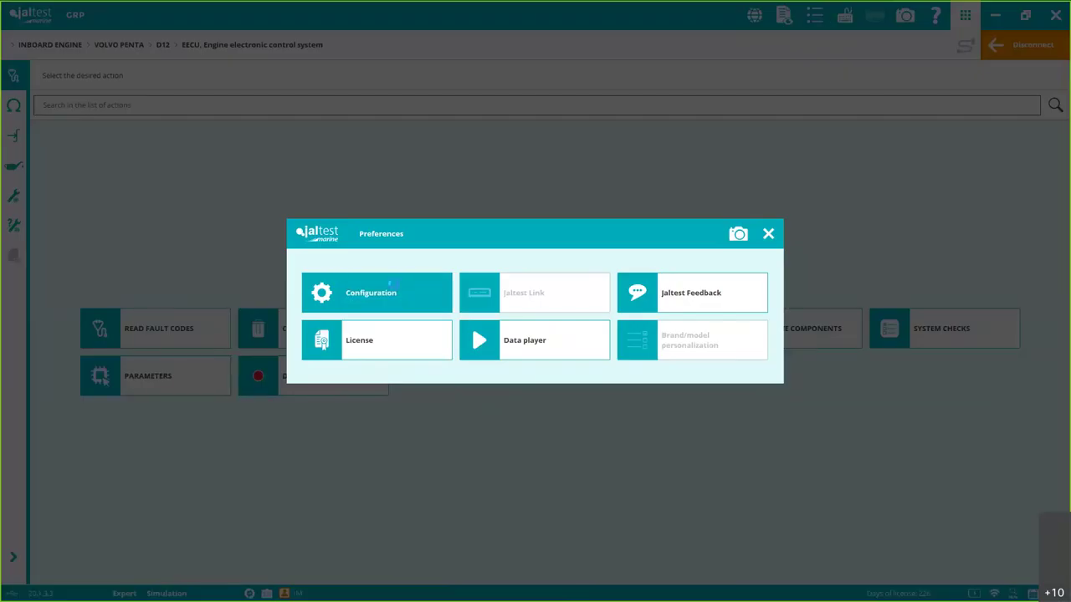
{"action": "left_click", "coordinate": [439, 287]}
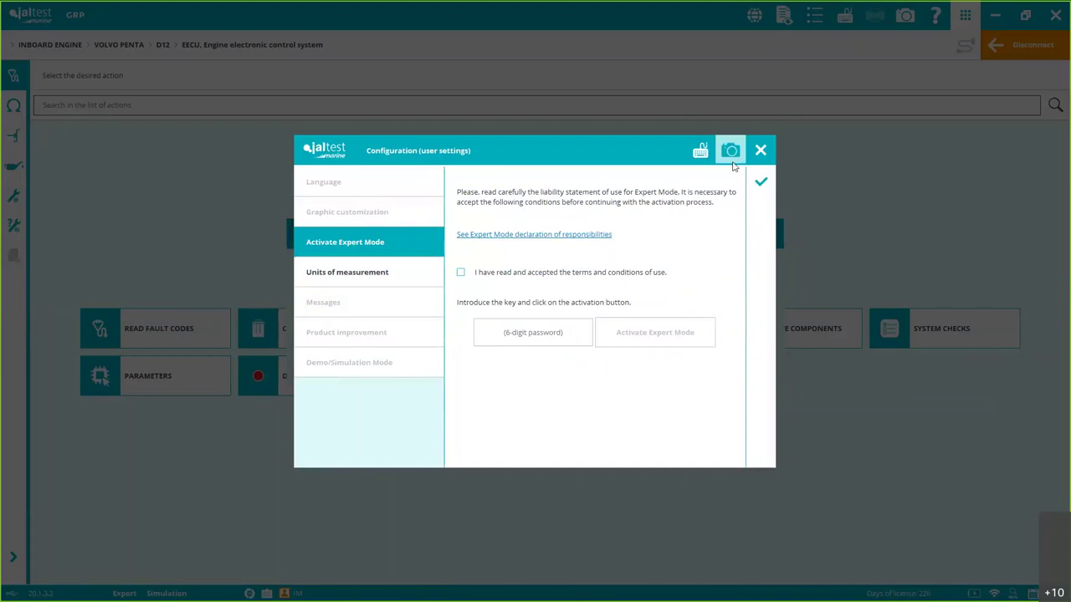
{"action": "left_click", "coordinate": [460, 272]}
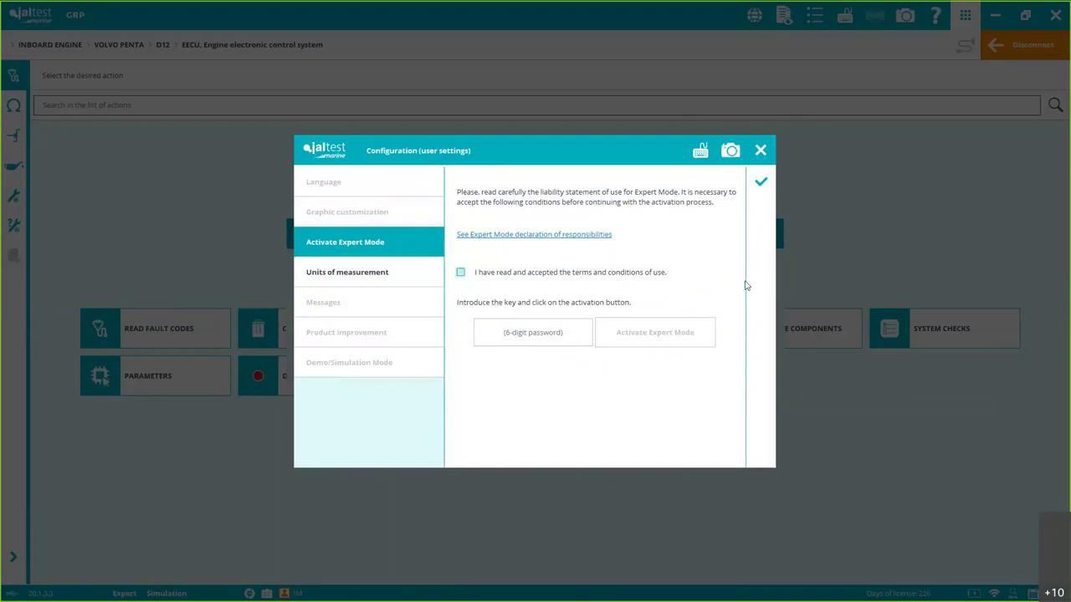
{"action": "left_click", "coordinate": [770, 157]}
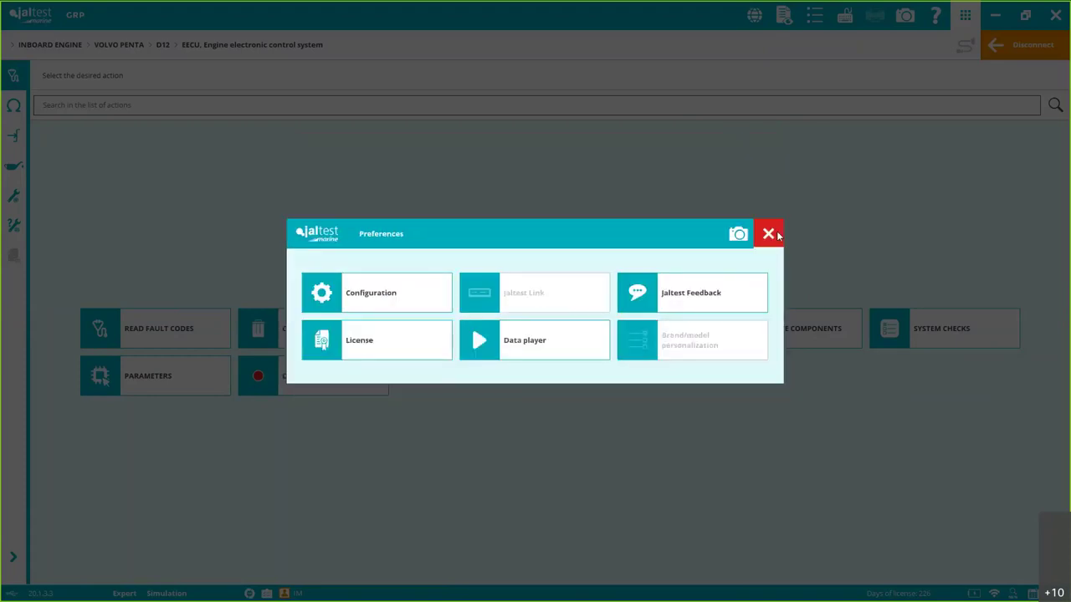
{"action": "left_click", "coordinate": [777, 236]}
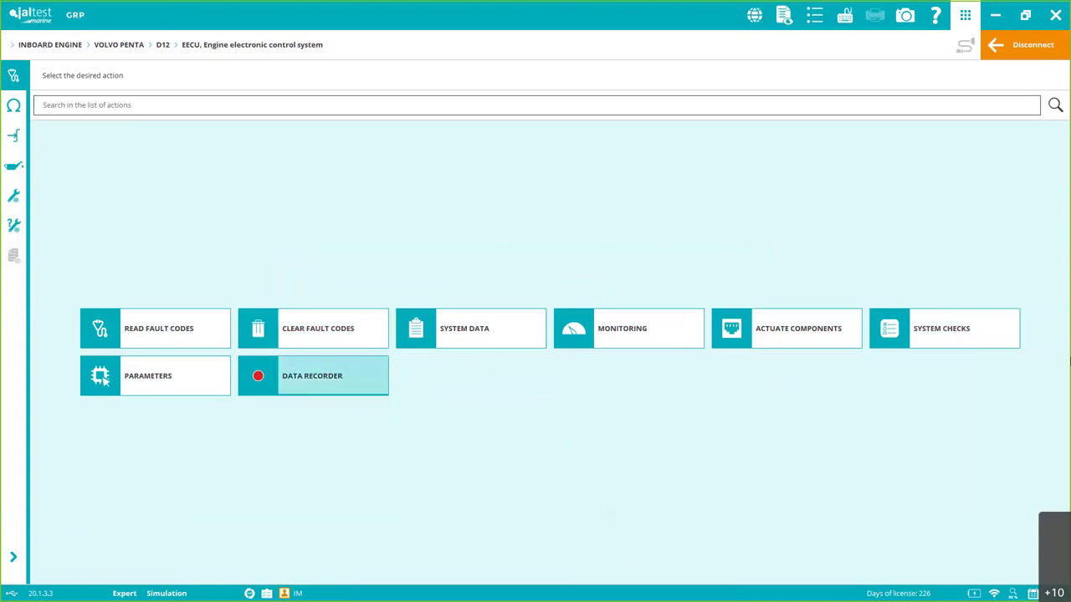
Read the fault codes stored in the EECU, view its ECU data, and return to the list of actions
{"action": "left_click", "coordinate": [187, 332]}
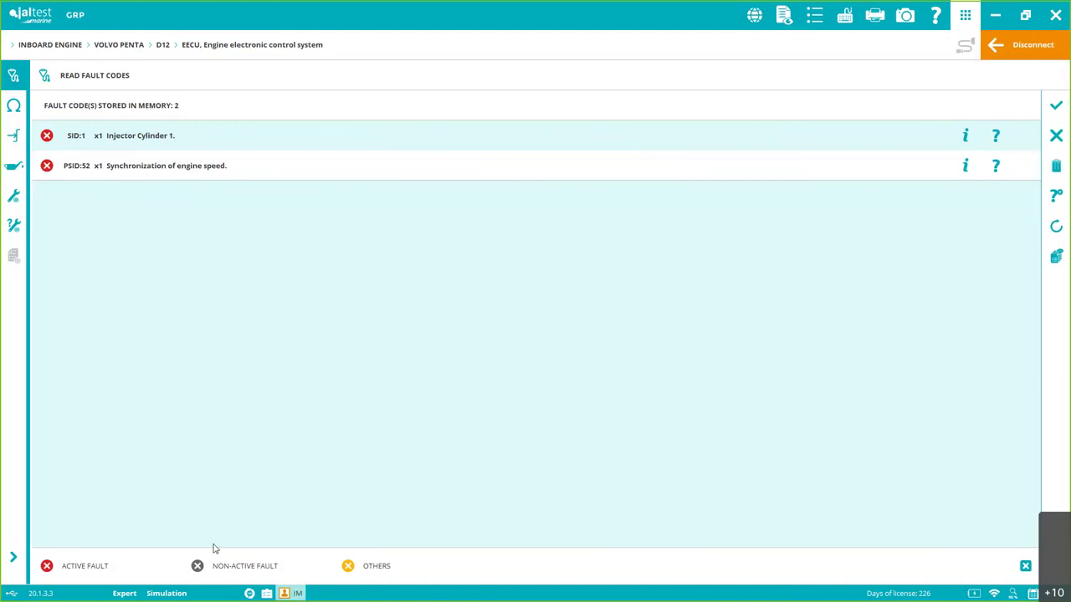
{"action": "left_click", "coordinate": [1059, 111]}
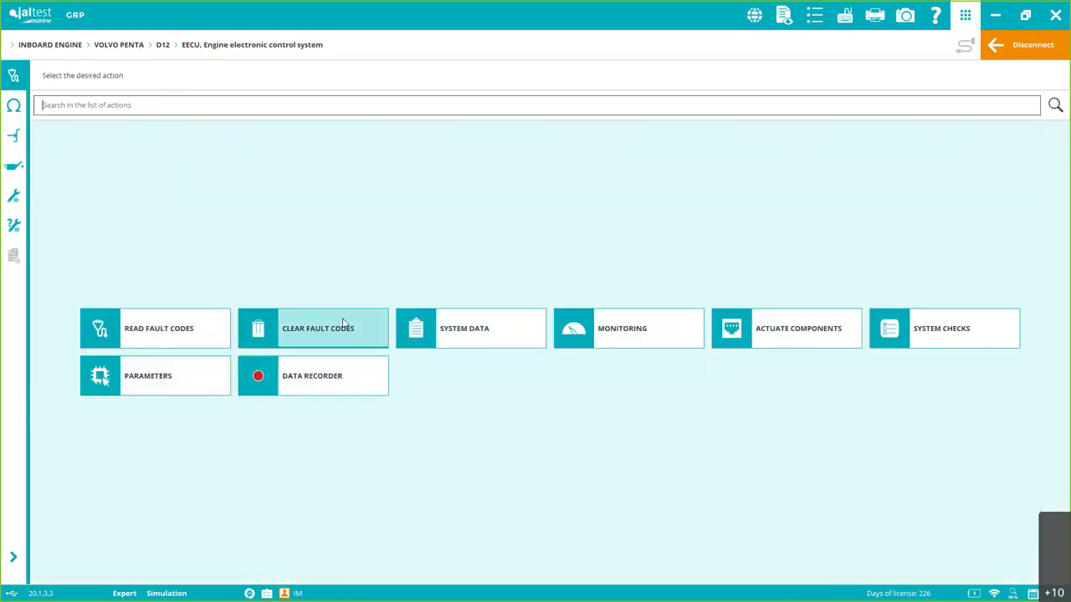
{"action": "left_click", "coordinate": [471, 330]}
{"action": "left_click", "coordinate": [164, 131]}
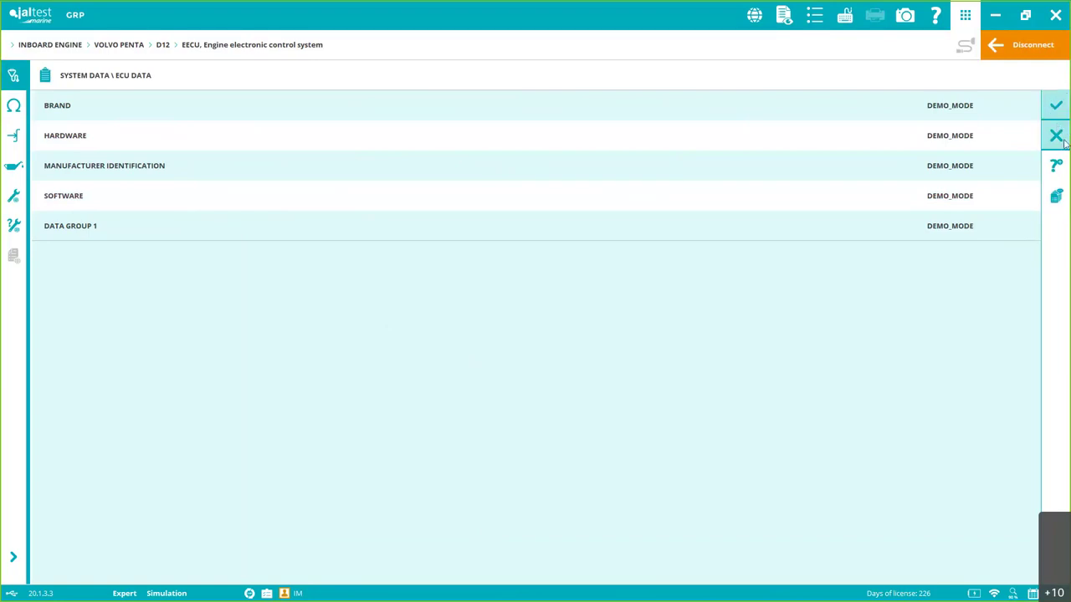
{"action": "left_click", "coordinate": [1057, 137]}
{"action": "left_click", "coordinate": [1056, 136]}
Open the live data selection under Monitoring and restrict the groups to Pressure and Temperature
{"action": "left_click", "coordinate": [626, 328]}
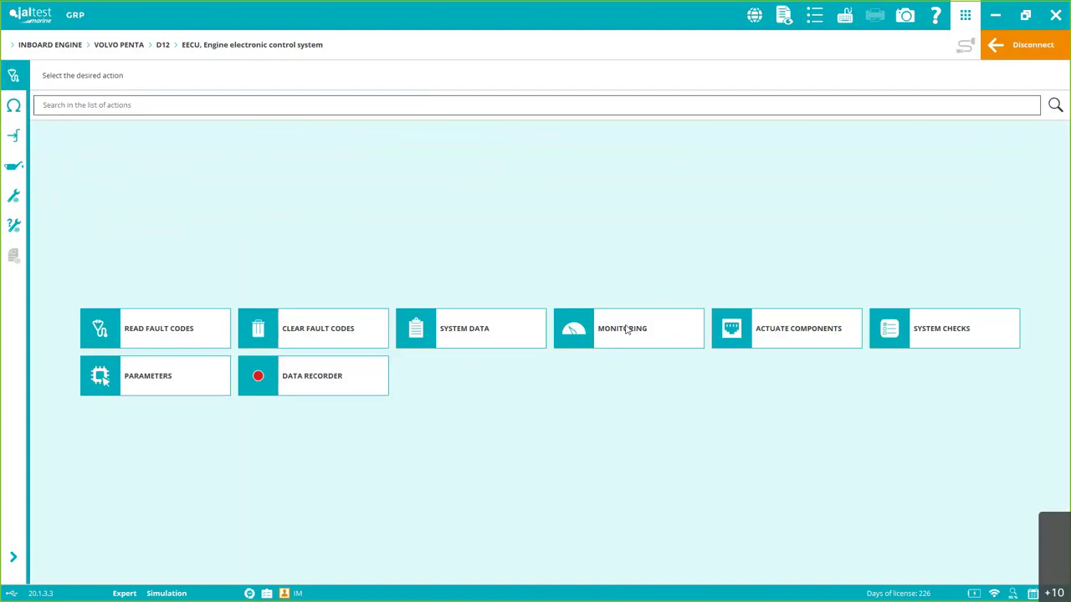
{"action": "left_click", "coordinate": [129, 136]}
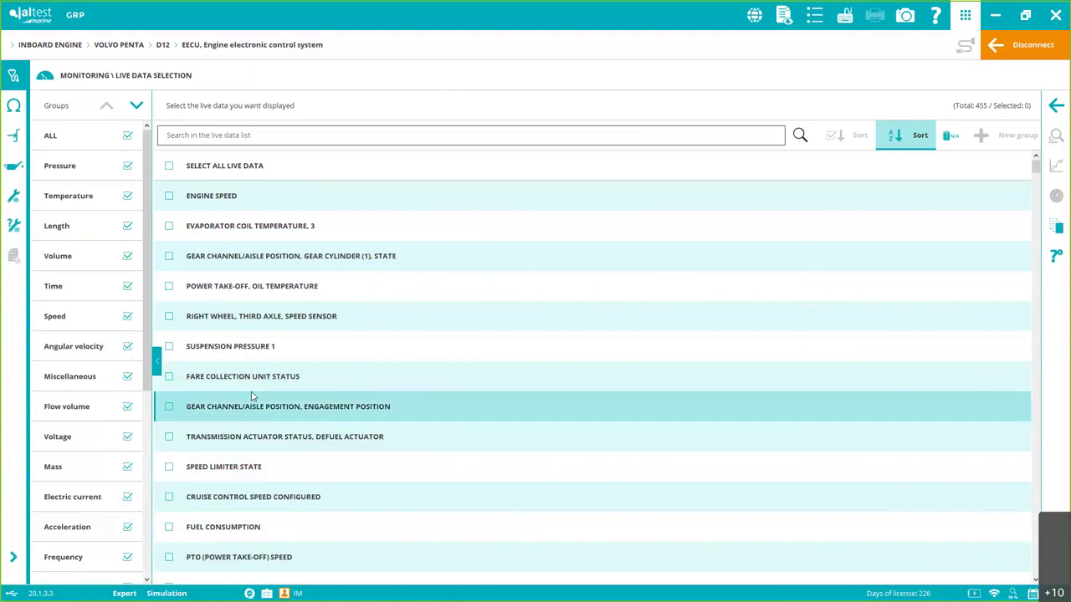
{"action": "left_click", "coordinate": [127, 136]}
{"action": "left_click", "coordinate": [127, 166]}
{"action": "left_click", "coordinate": [128, 196]}
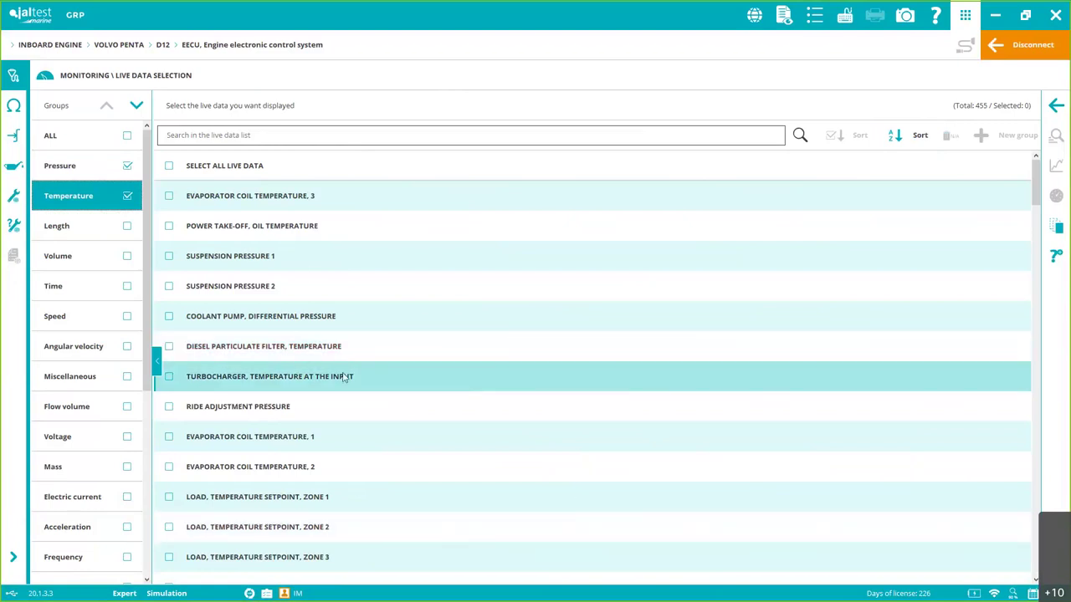
Select Turbocharger, Output Temperature and Coolant Liquid Temperature (Auxiliary) as live data, and dismiss the new group dialog without creating a group
{"action": "left_click_drag", "start_coordinate": [1036, 180], "coordinate": [1039, 272]}
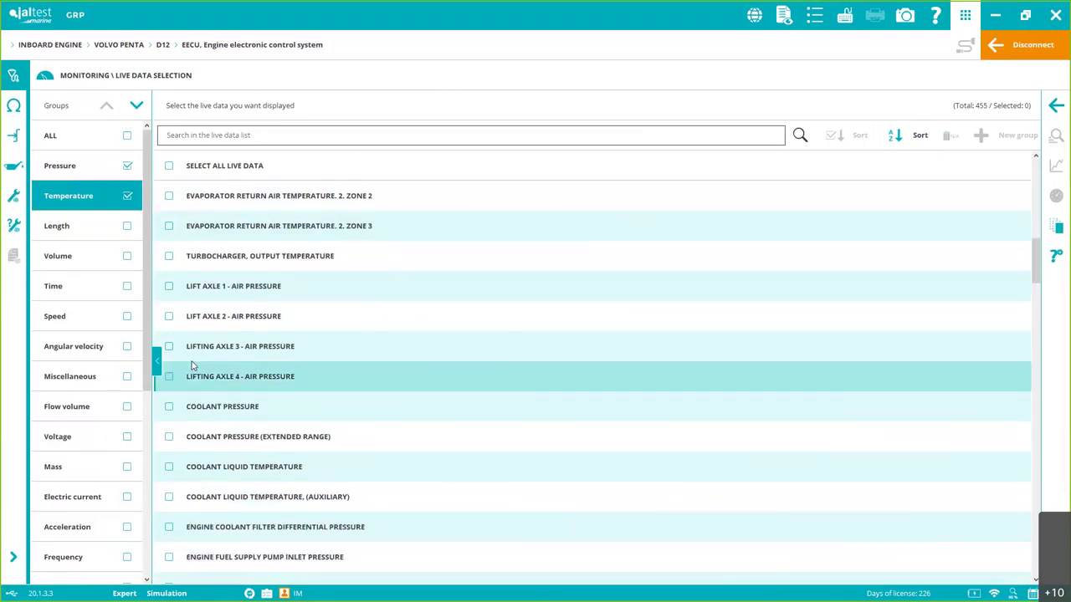
{"action": "left_click", "coordinate": [169, 256]}
{"action": "left_click", "coordinate": [169, 497]}
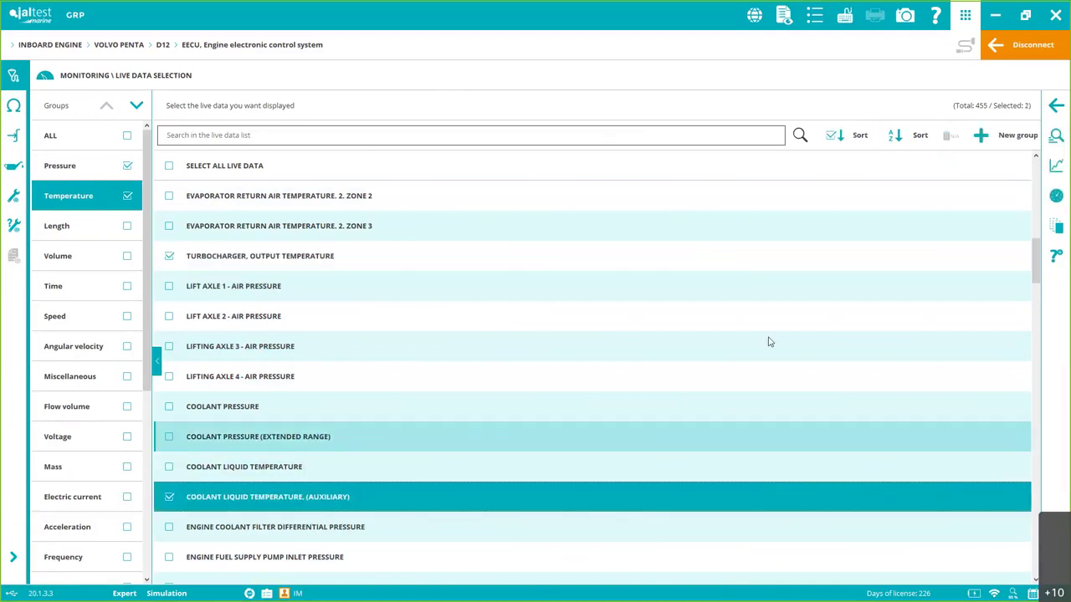
{"action": "left_click", "coordinate": [987, 138]}
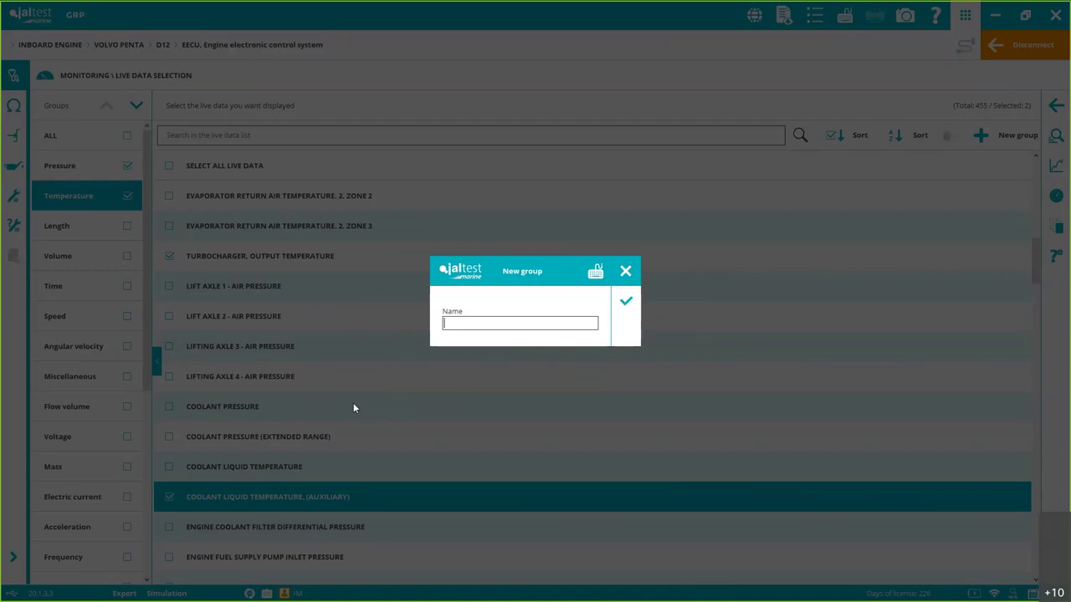
{"action": "left_click", "coordinate": [626, 272]}
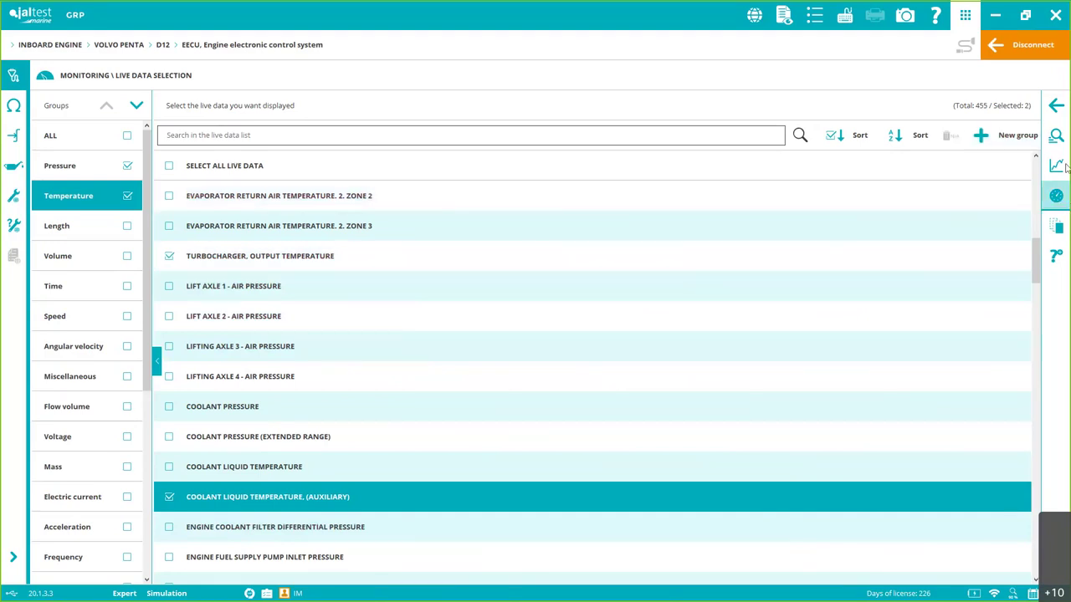
View the two selected temperatures as a live value list and as gauges, returning to the live data selection after each
{"action": "left_click", "coordinate": [1056, 135]}
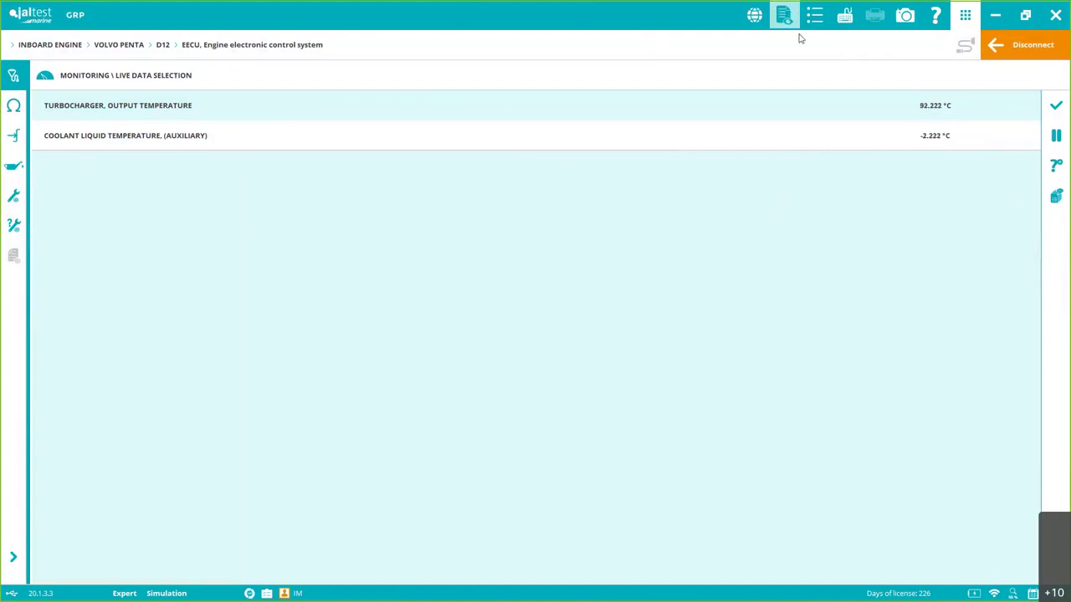
{"action": "left_click", "coordinate": [1058, 107]}
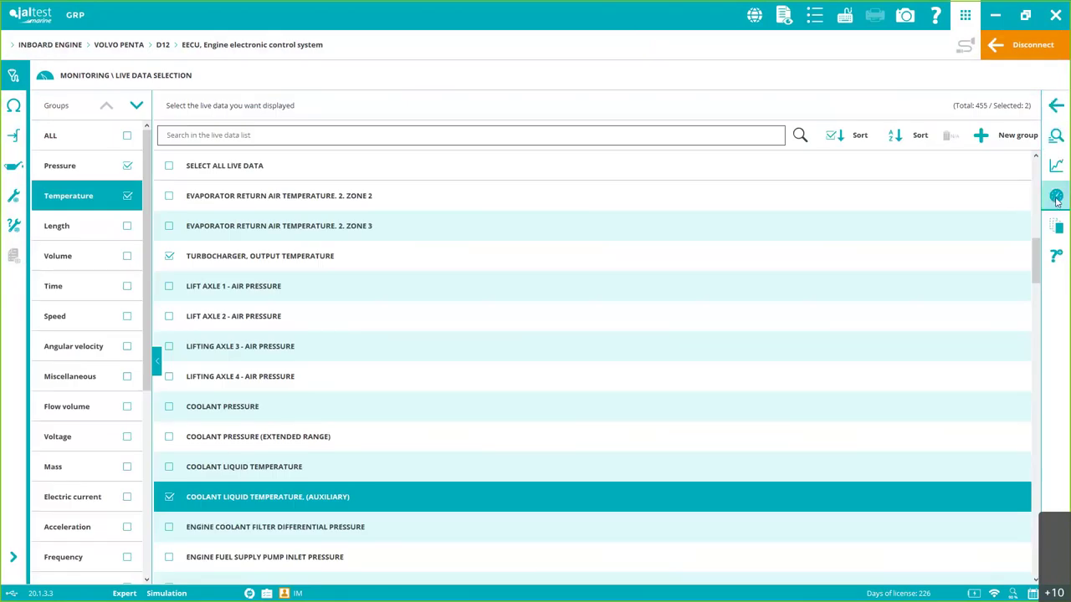
{"action": "left_click", "coordinate": [1056, 197]}
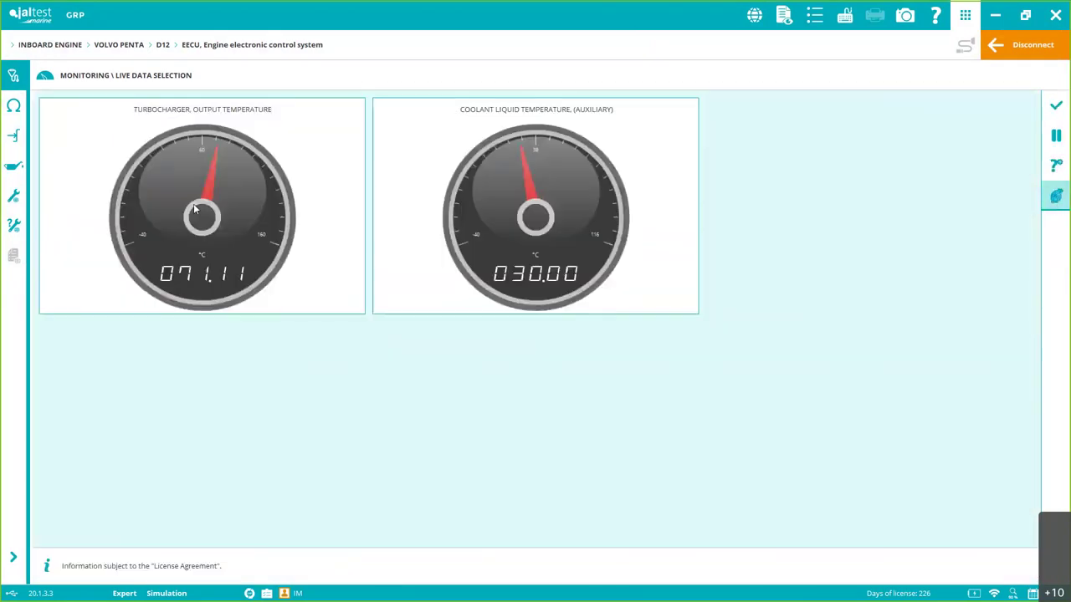
{"action": "left_click", "coordinate": [1057, 108]}
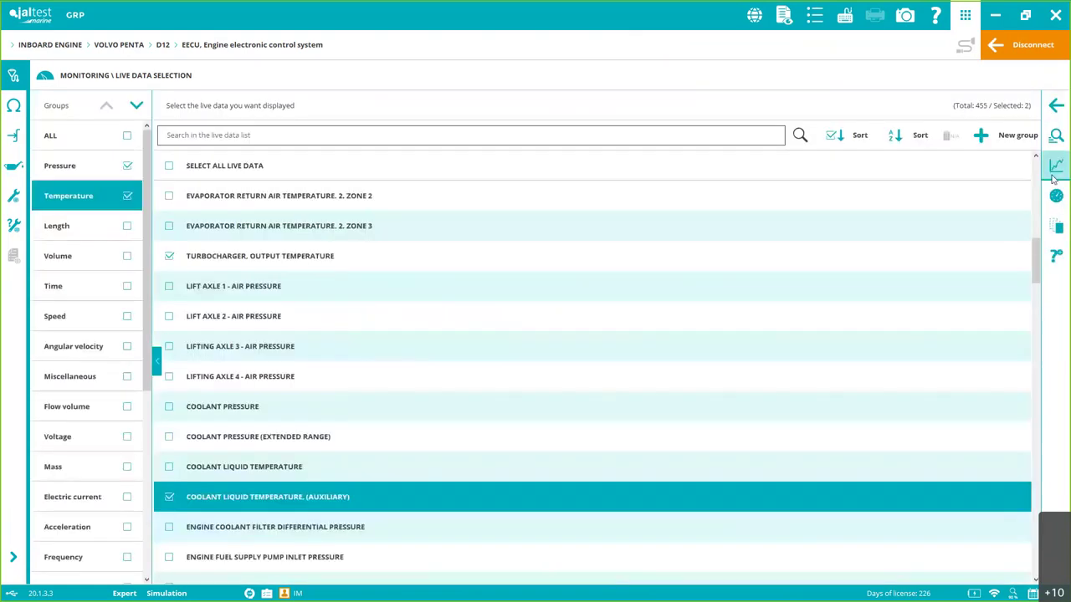
Display the two selected temperatures as a live graph and stop the plot
{"action": "left_click", "coordinate": [1056, 167]}
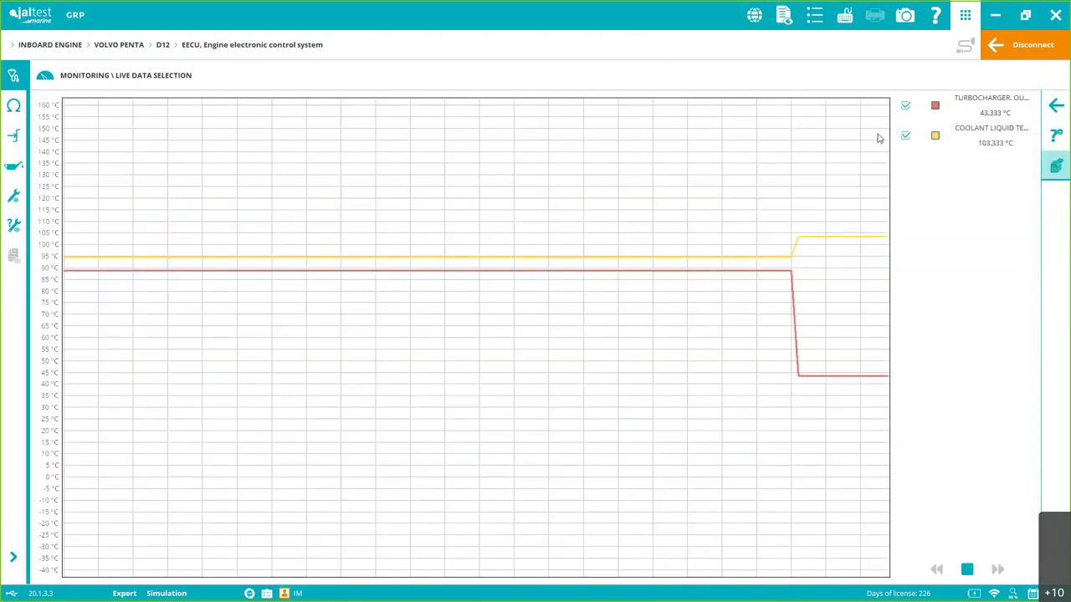
{"action": "left_click", "coordinate": [904, 25]}
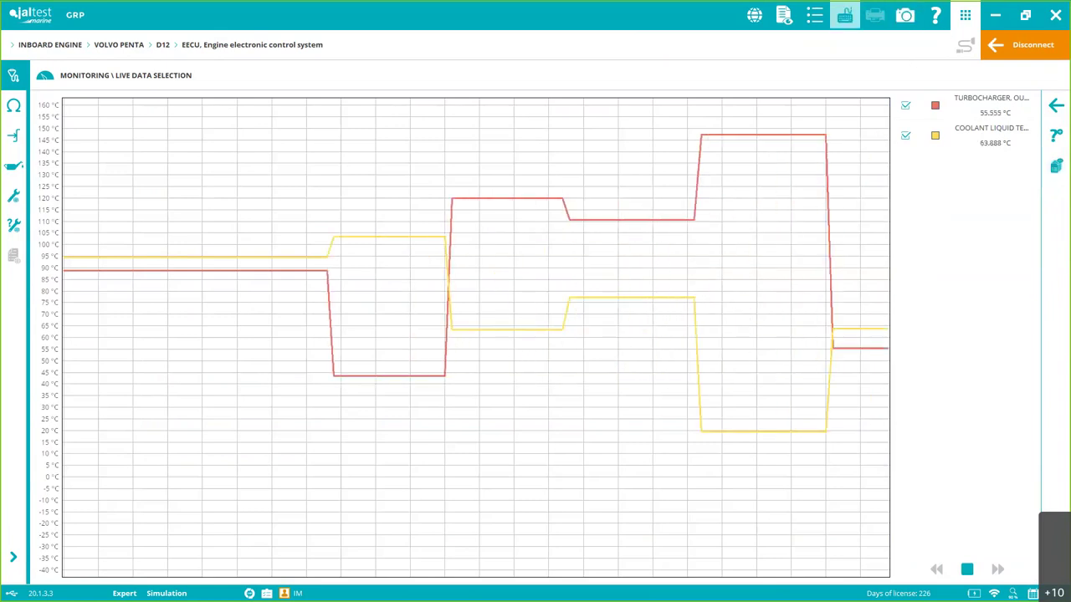
{"action": "left_click", "coordinate": [968, 569]}
{"action": "left_click", "coordinate": [998, 570]}
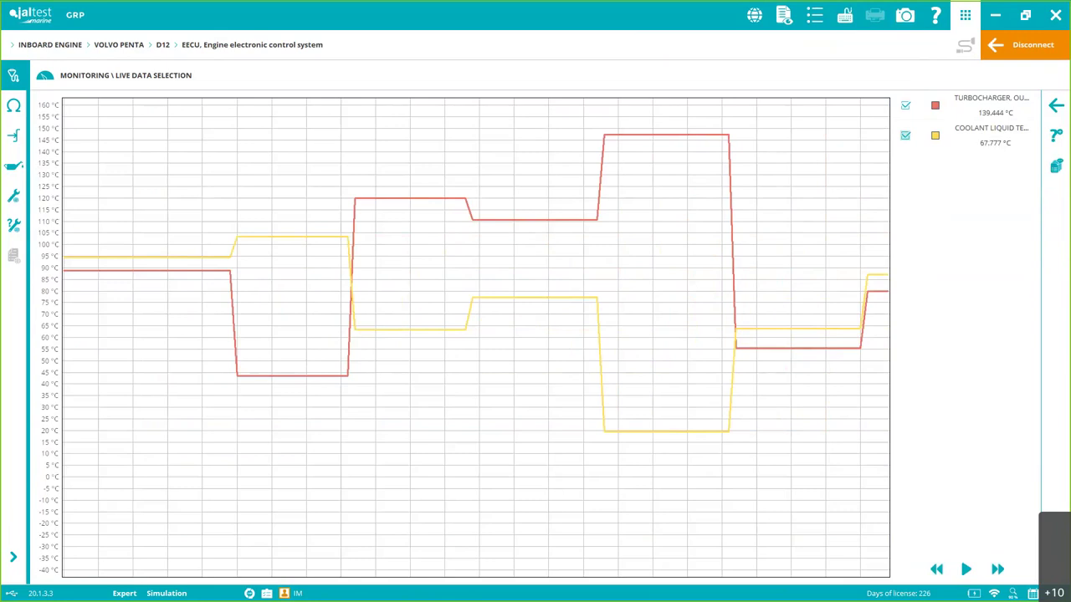
Include a screenshot of the stopped graph in the diagnostic report and return to the live data selection
{"action": "left_click", "coordinate": [909, 25]}
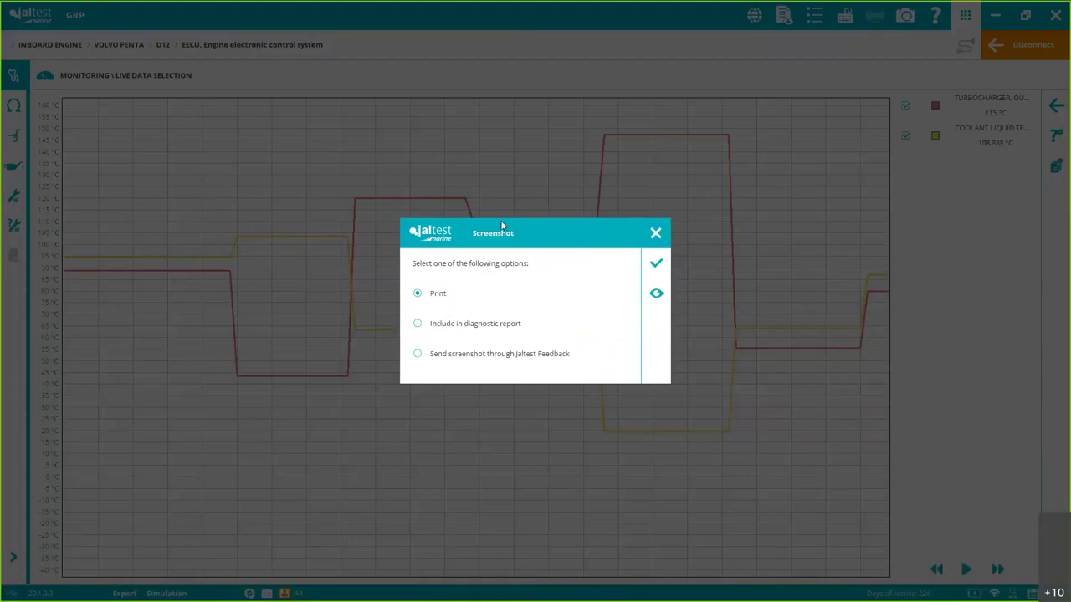
{"action": "left_click", "coordinate": [416, 326]}
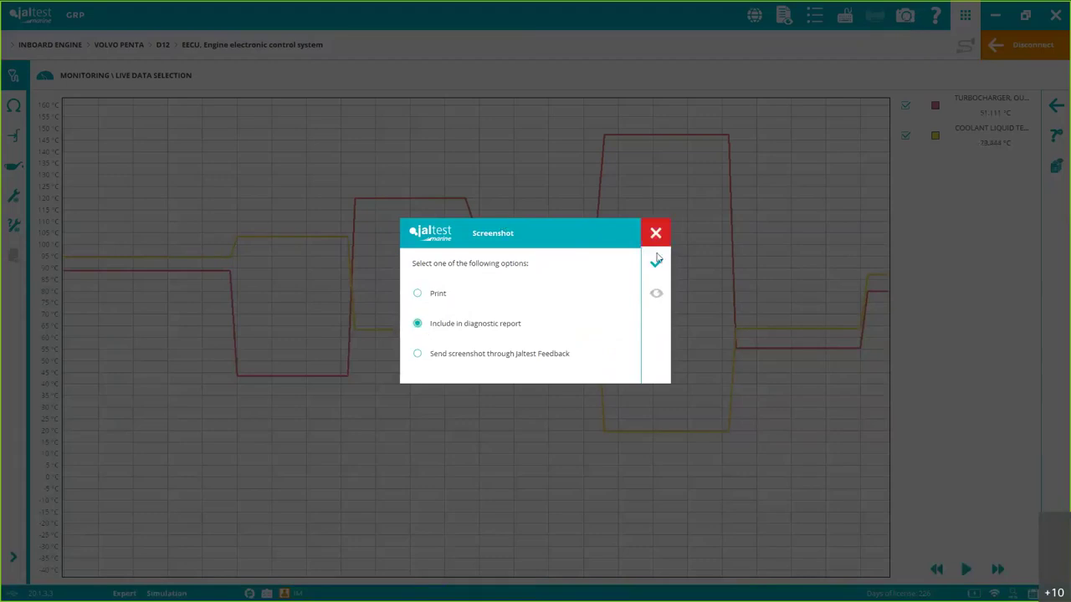
{"action": "left_click", "coordinate": [657, 261]}
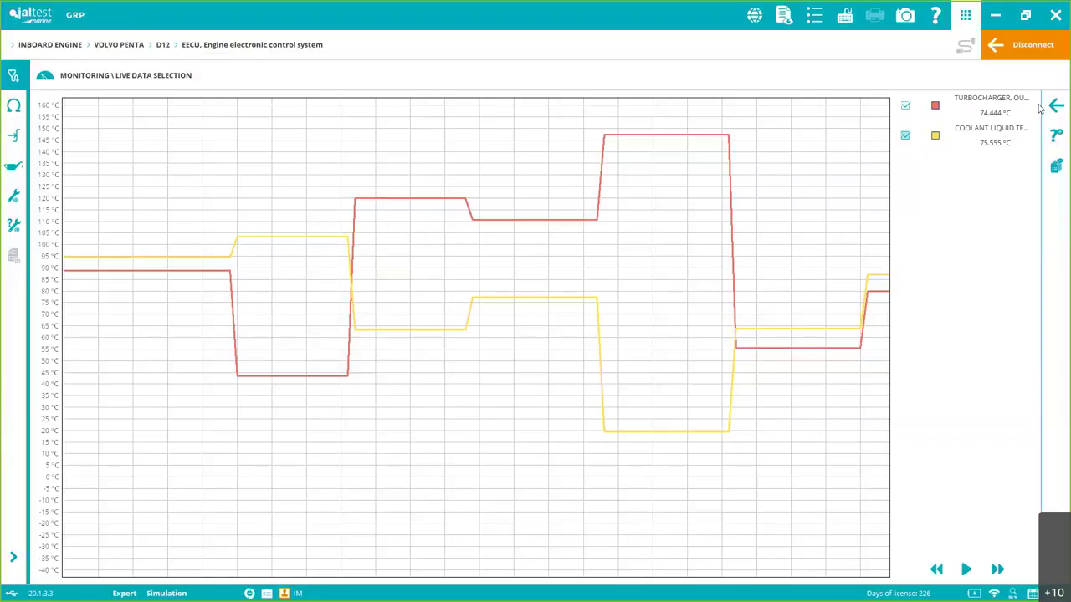
{"action": "left_click", "coordinate": [1056, 107]}
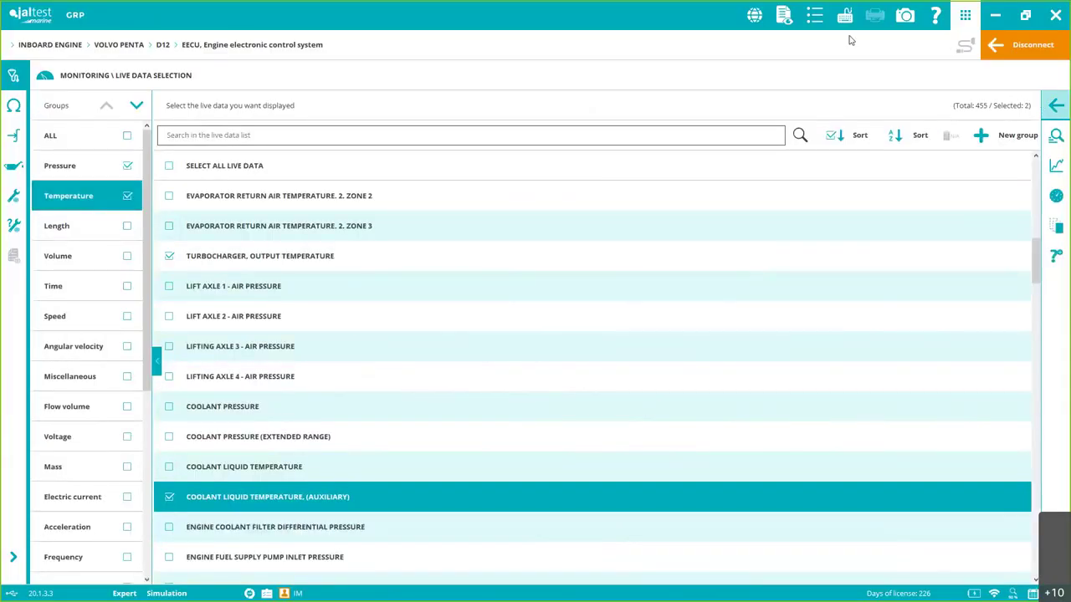
Preview the diagnostic report and examine its system scan faults, monitoring values and graph screenshot through to the last page
{"action": "left_click", "coordinate": [784, 16]}
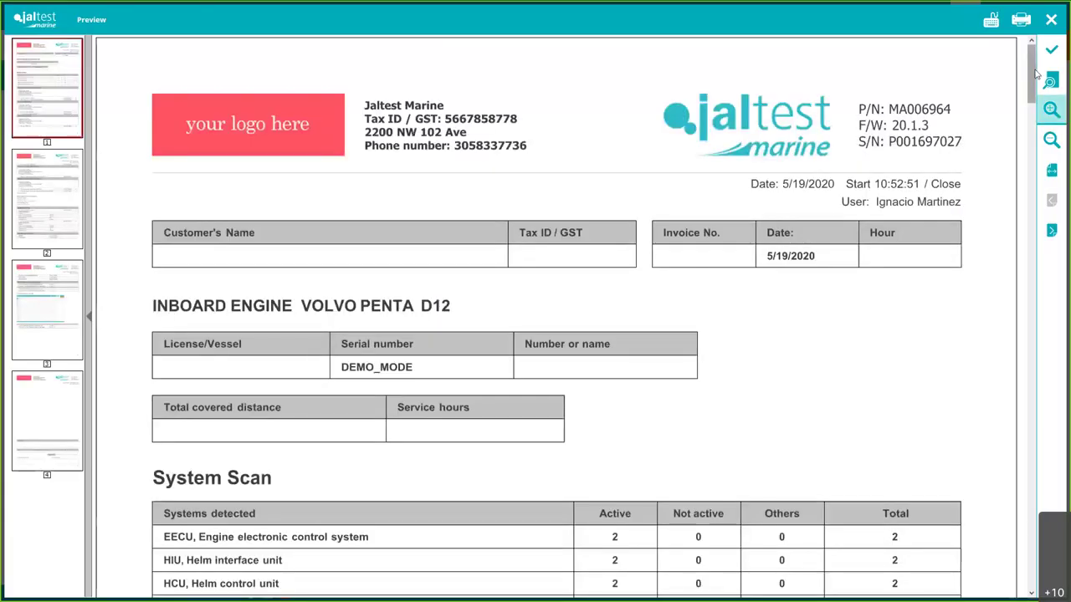
{"action": "scroll", "coordinate": [1023, 67], "scroll_direction": "down", "scroll_amount": 1}
{"action": "left_click", "coordinate": [1049, 113]}
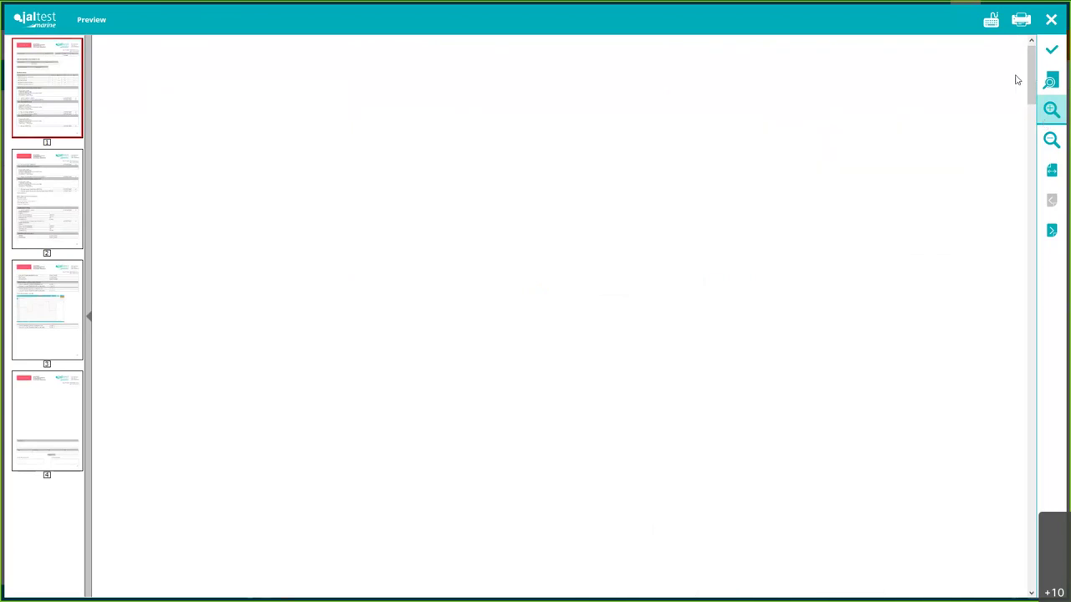
{"action": "left_click_drag", "start_coordinate": [1034, 94], "coordinate": [1034, 221]}
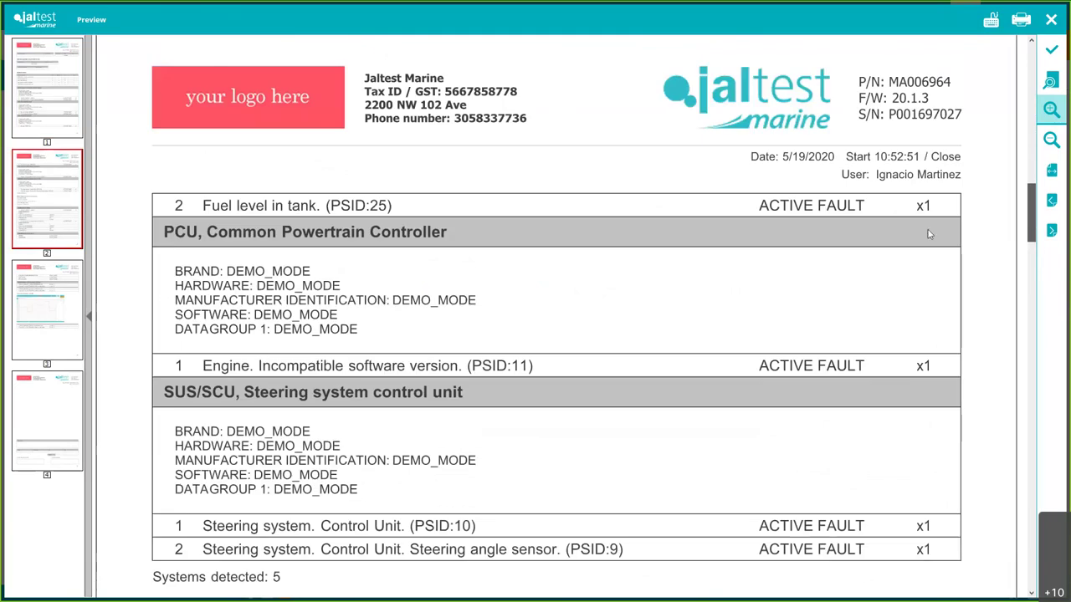
{"action": "left_click", "coordinate": [74, 291]}
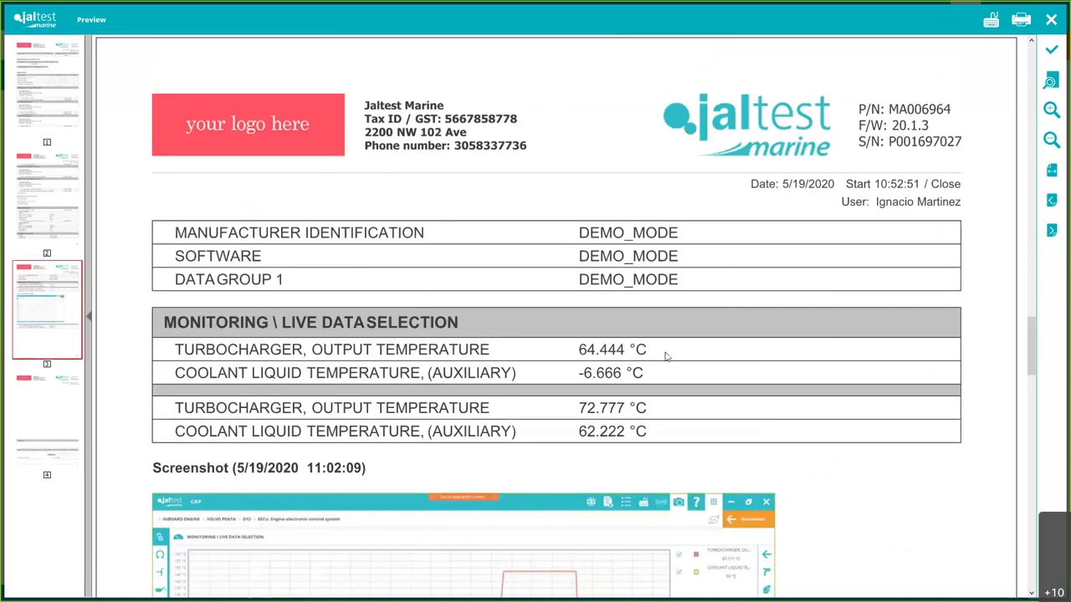
{"action": "left_click_drag", "start_coordinate": [1033, 346], "coordinate": [1027, 387]}
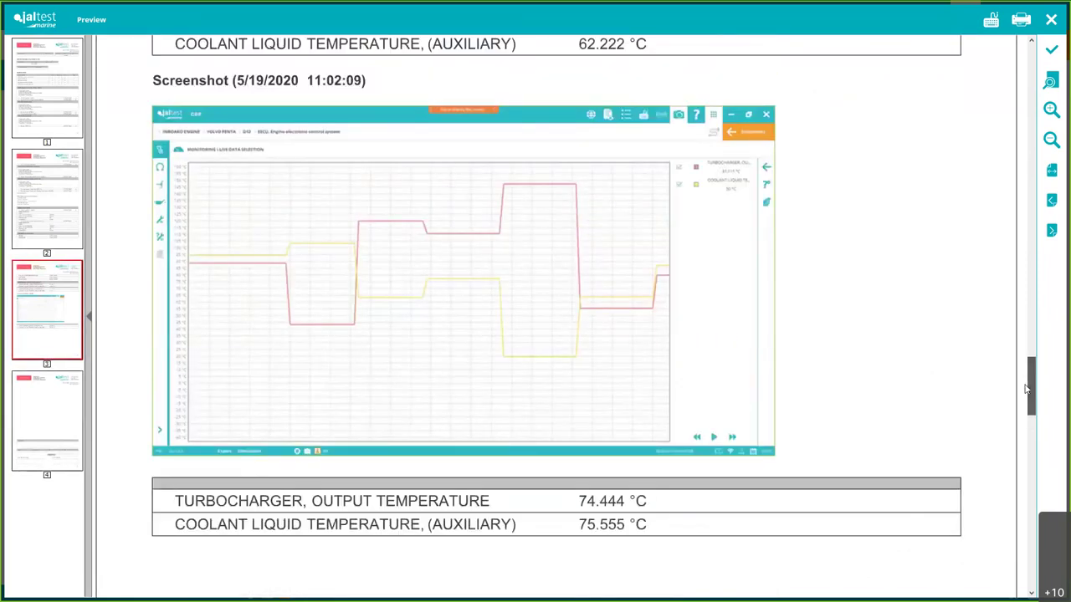
{"action": "left_click_drag", "start_coordinate": [1027, 387], "coordinate": [1032, 586]}
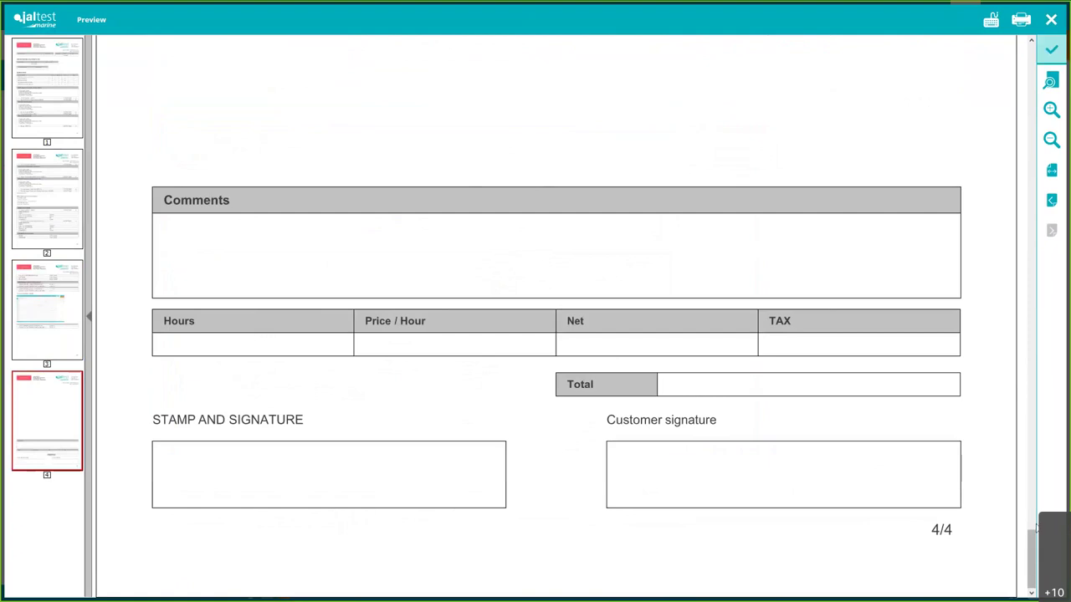
Review the report's customer and engine header fields and its closing comments, labour cost and signature fields, and exit the preview
{"action": "scroll", "coordinate": [1009, 187], "scroll_direction": "up", "scroll_amount": 5}
{"action": "key", "text": "Home"}
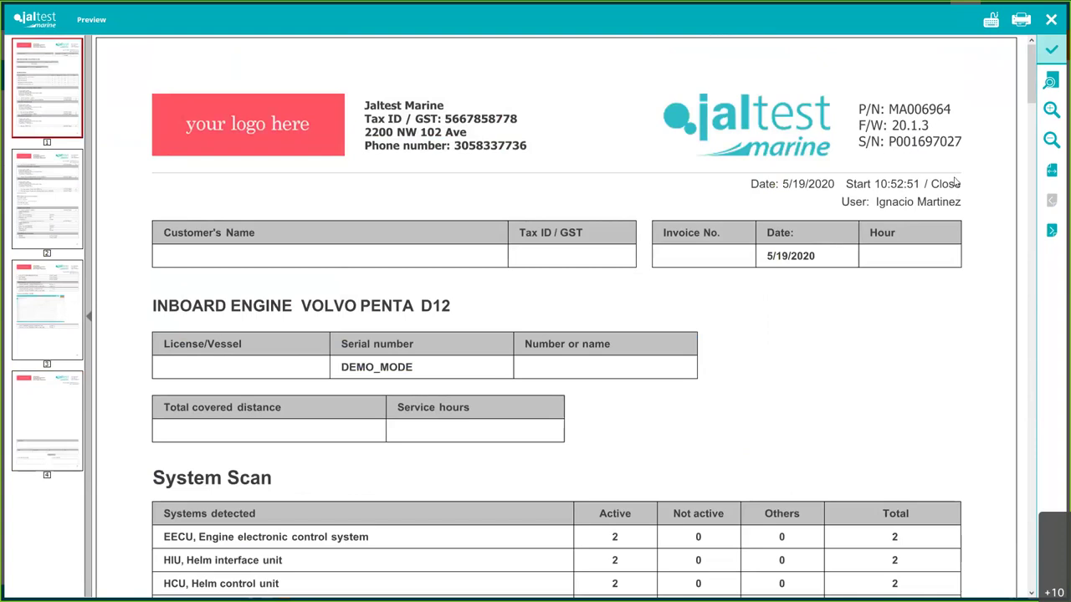
{"action": "left_click_drag", "start_coordinate": [1032, 74], "coordinate": [1037, 556]}
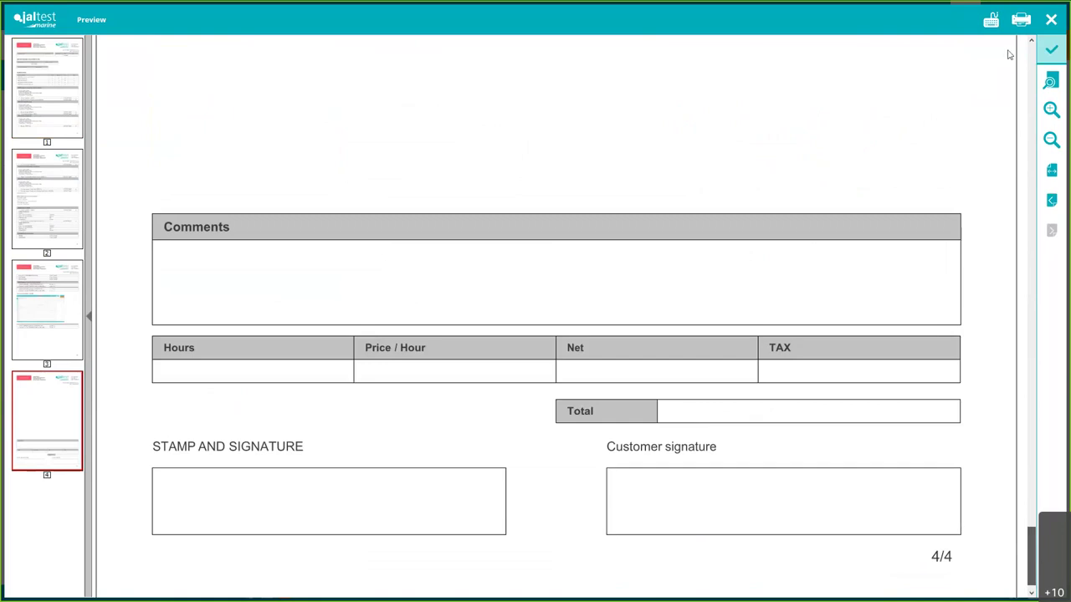
{"action": "scroll", "coordinate": [1028, 505], "scroll_direction": "up", "scroll_amount": 1}
{"action": "key", "text": "ctrl+Home"}
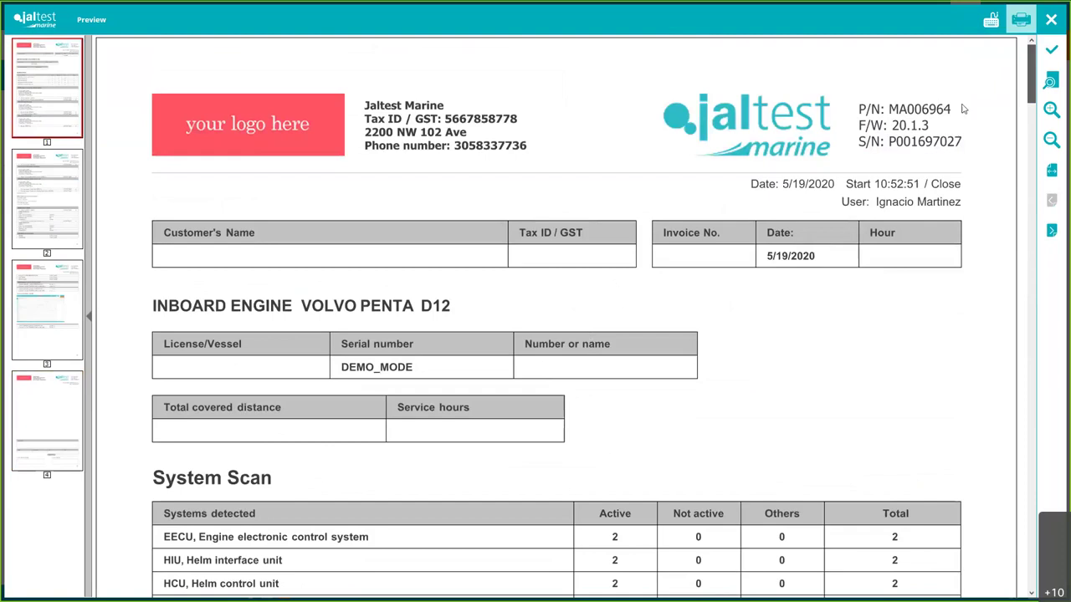
{"action": "left_click", "coordinate": [1056, 49]}
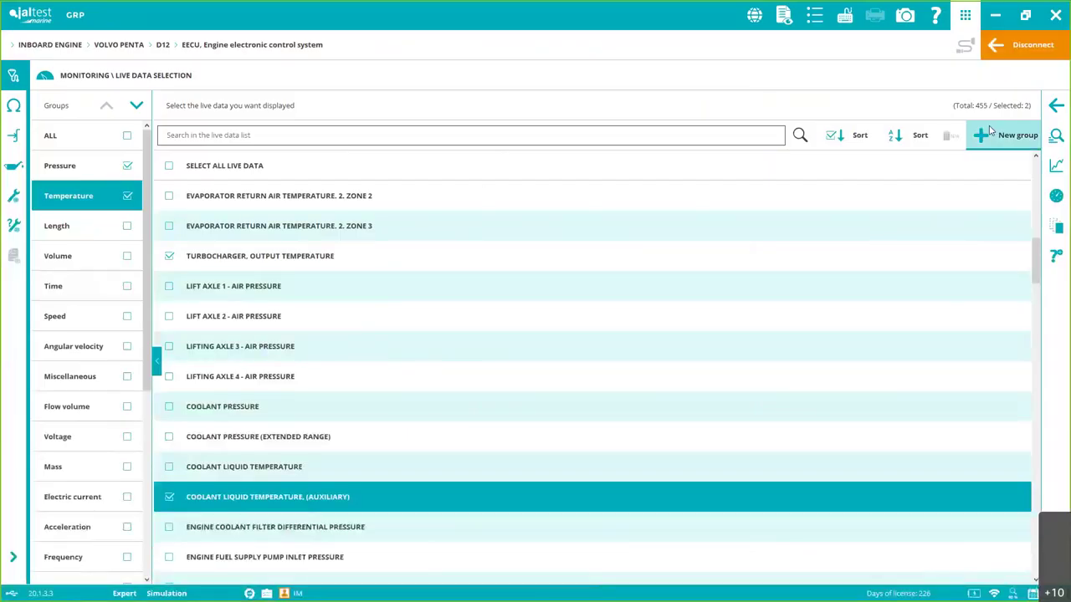
Leave Monitoring, view the components available for actuation, and return to the list of actions
{"action": "left_click", "coordinate": [1057, 107]}
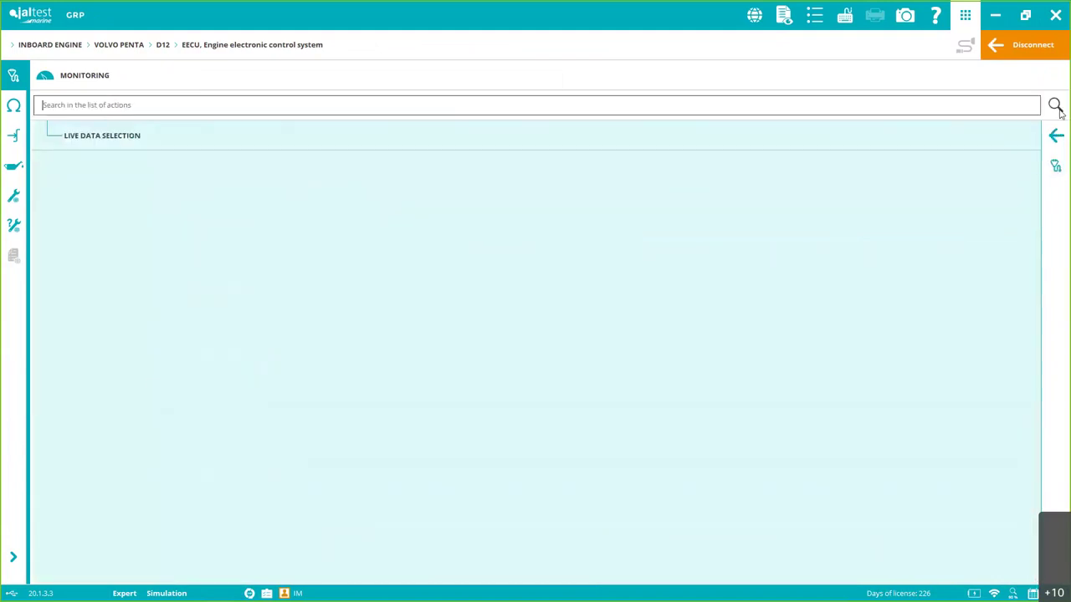
{"action": "left_click", "coordinate": [1056, 136]}
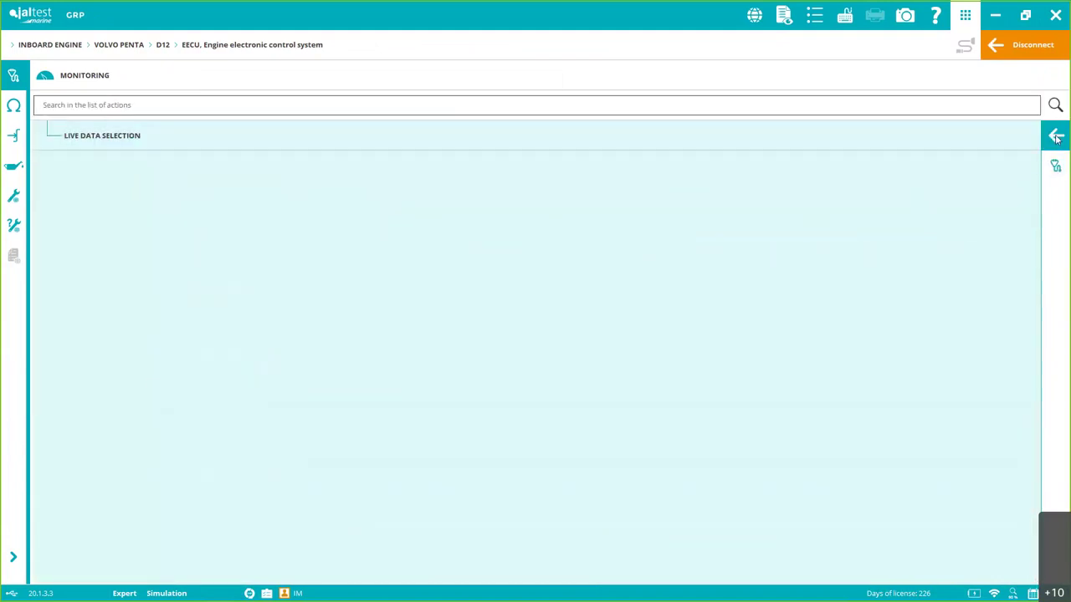
{"action": "left_click", "coordinate": [791, 332]}
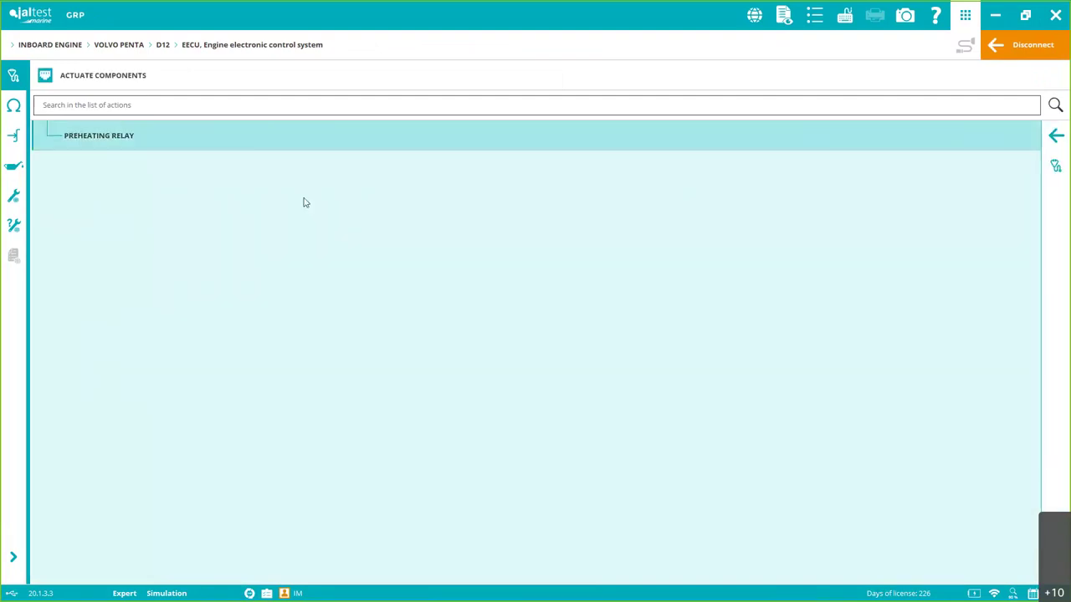
{"action": "left_click", "coordinate": [1065, 140]}
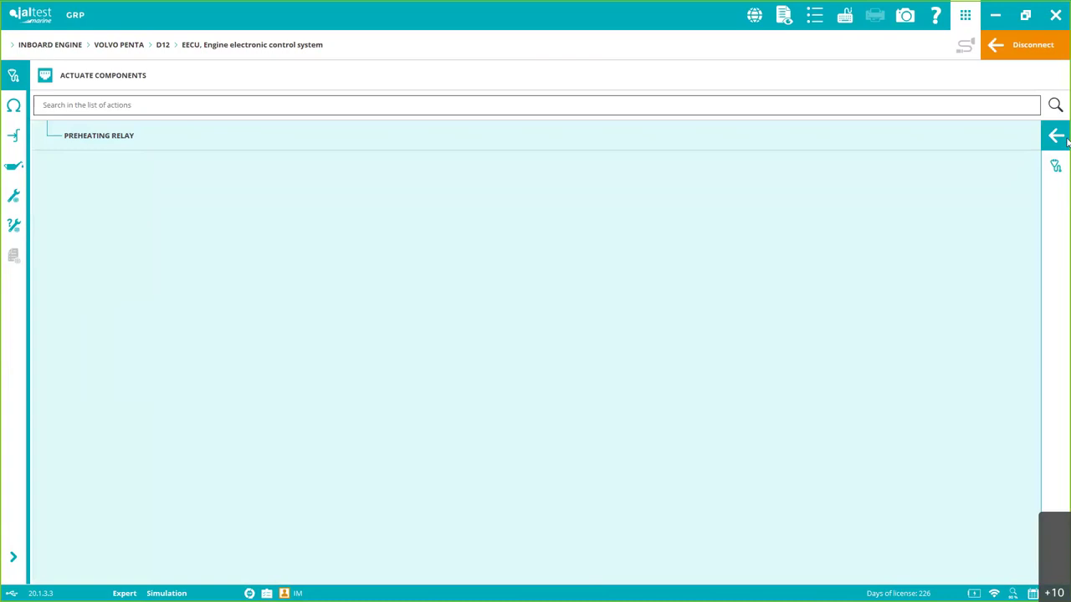
Start the Cylinder Cut-Out system check without adding customized help, accept its initial conditions, and run it for Injector 3
{"action": "left_click", "coordinate": [943, 332]}
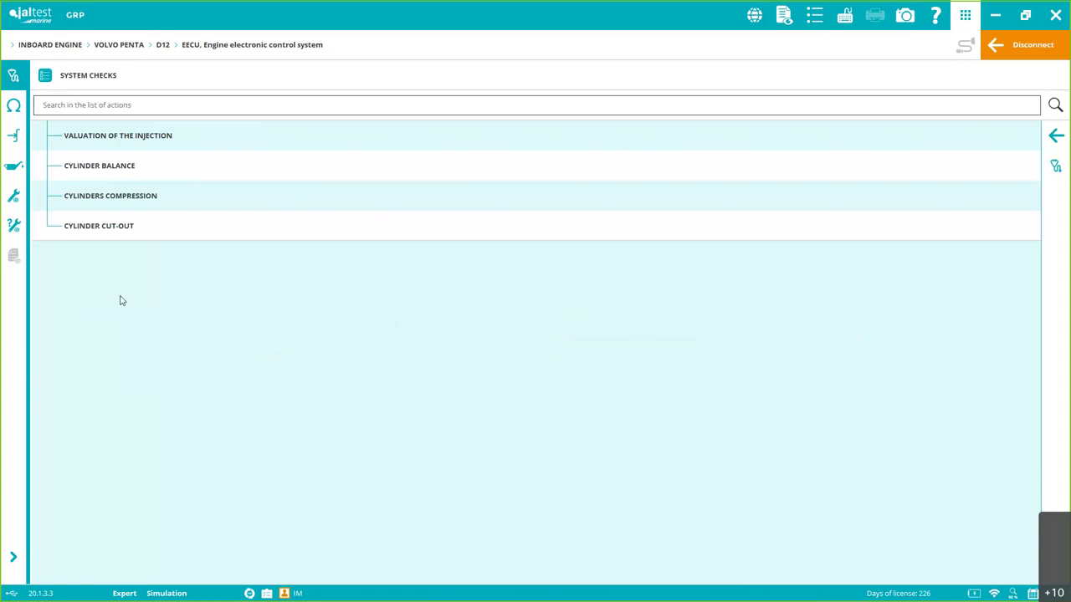
{"action": "left_click", "coordinate": [132, 230]}
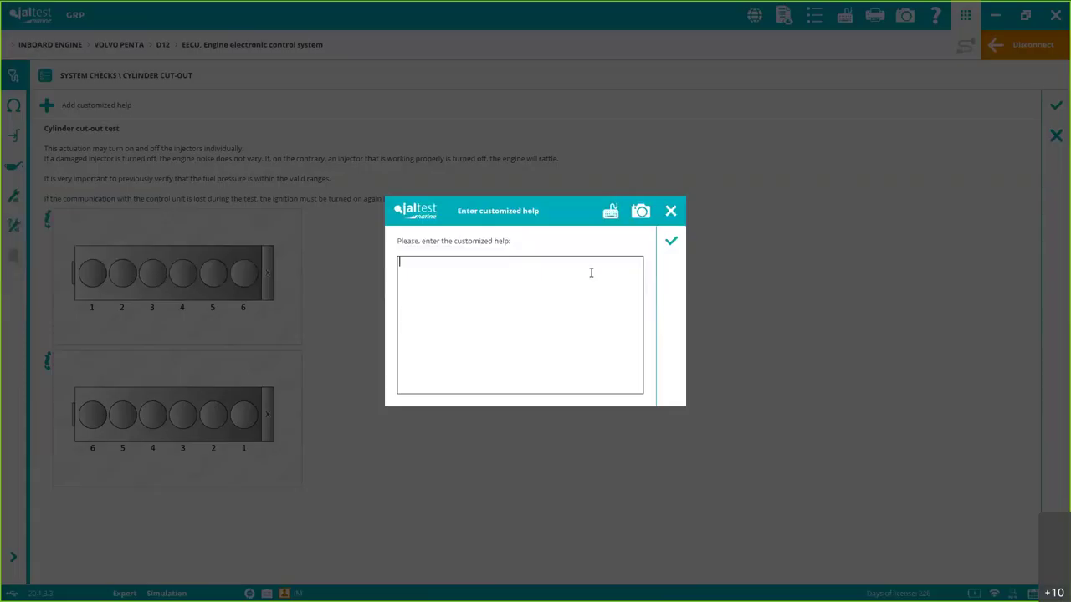
{"action": "left_click", "coordinate": [671, 211]}
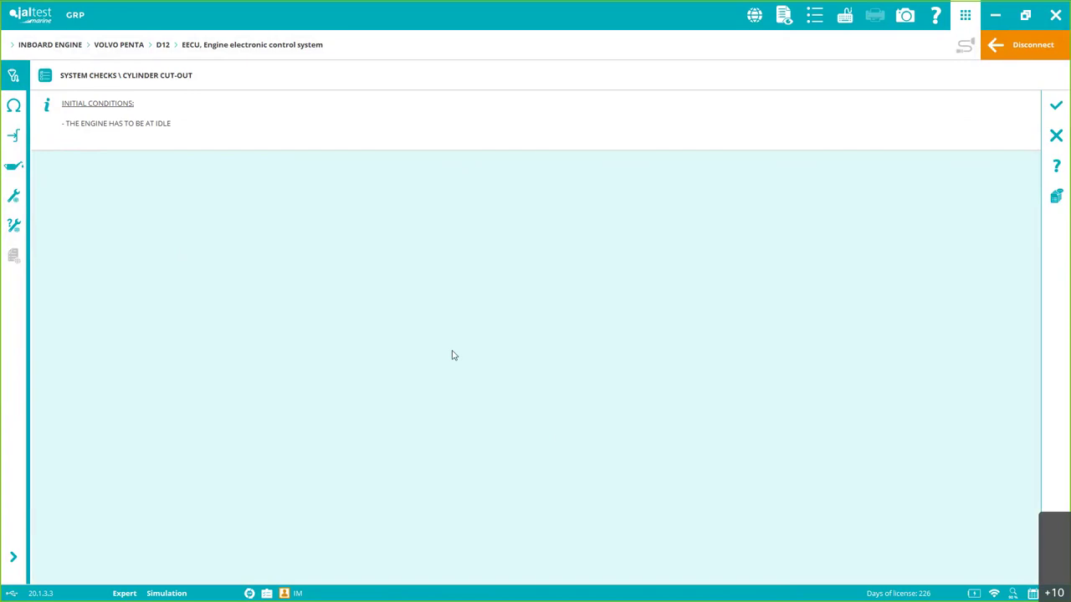
{"action": "left_click", "coordinate": [1057, 105]}
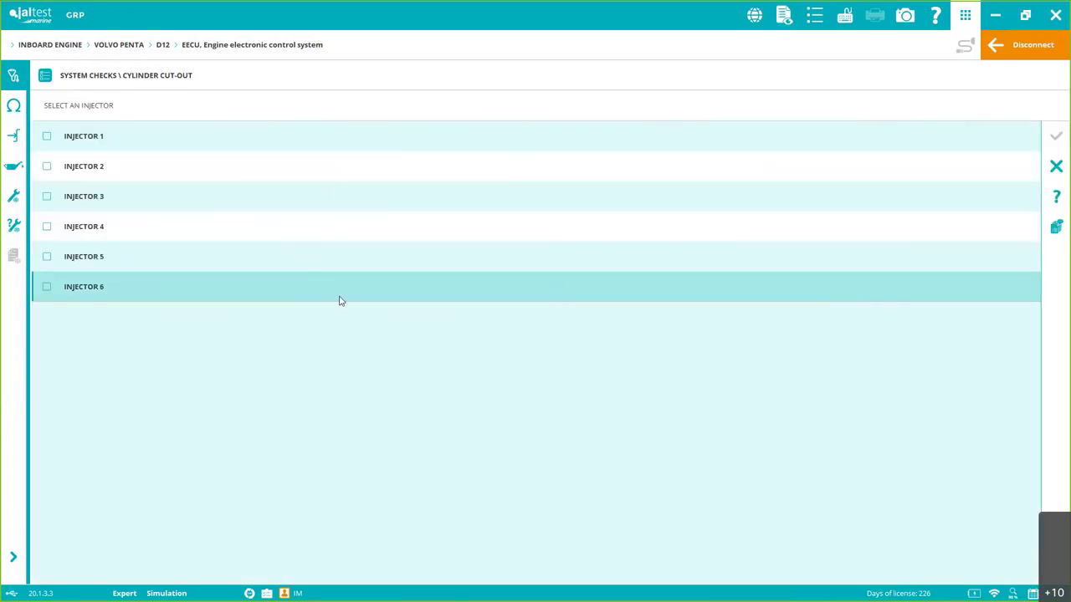
{"action": "left_click", "coordinate": [47, 199]}
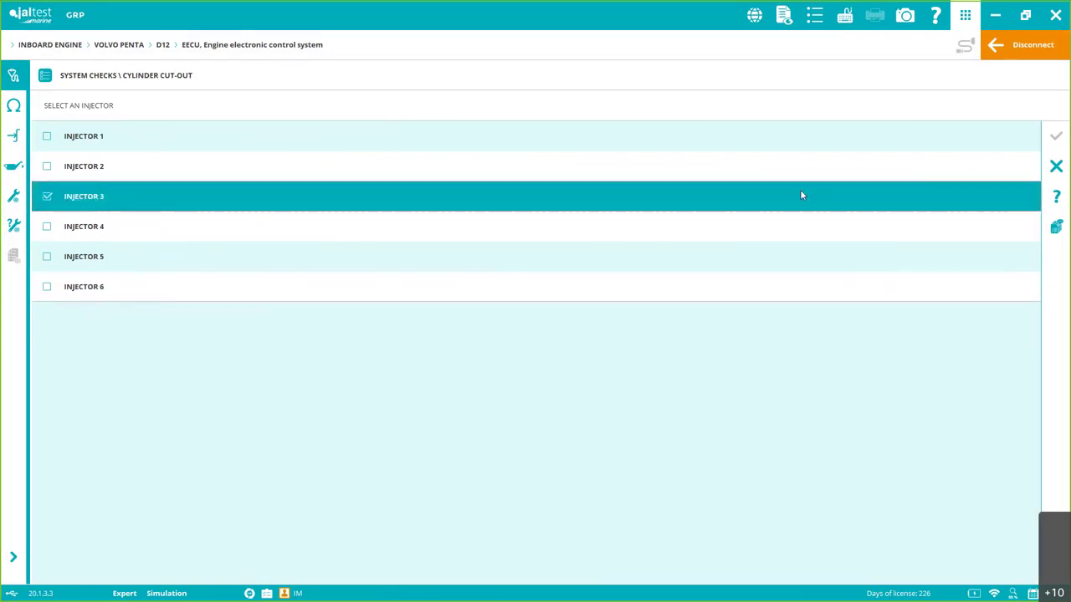
{"action": "left_click", "coordinate": [1060, 142]}
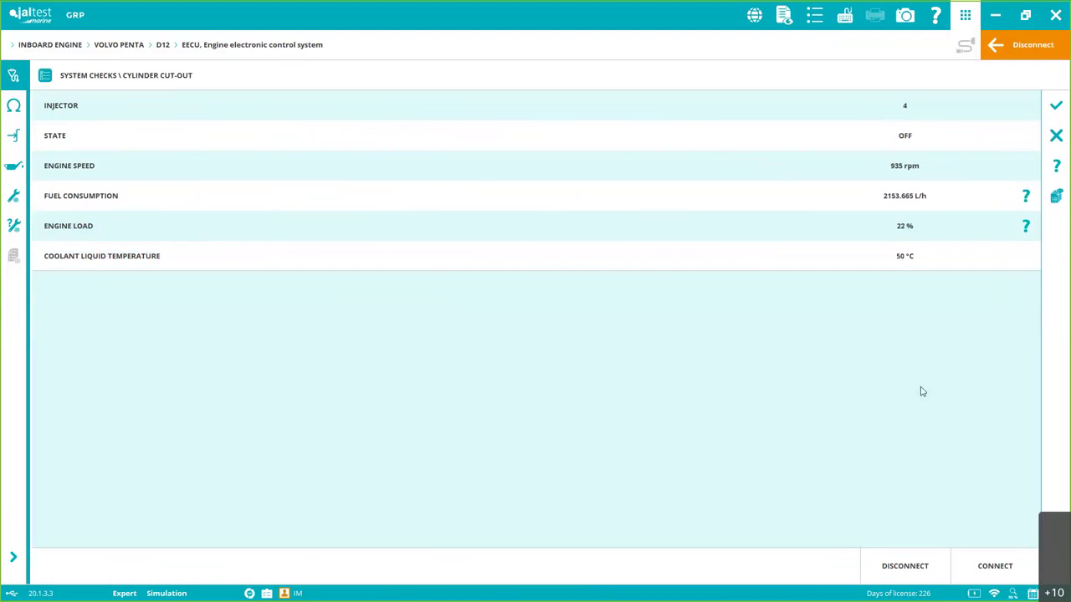
Finish the Cylinder Cut-Out check, cancel the selection of another injector, and return to the list of actions
{"action": "left_click", "coordinate": [373, 166]}
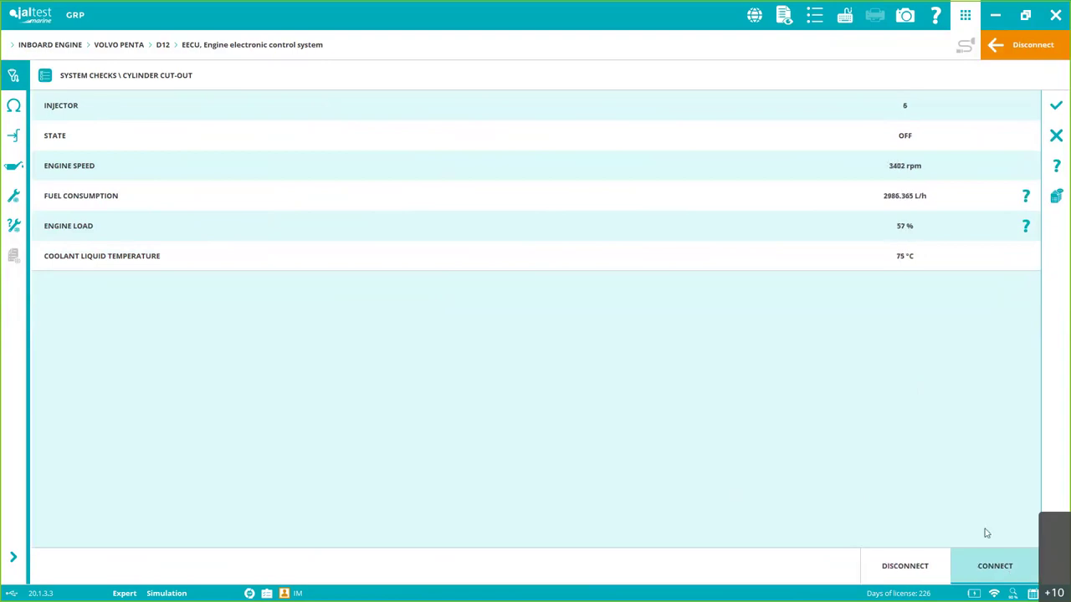
{"action": "left_click", "coordinate": [1056, 107]}
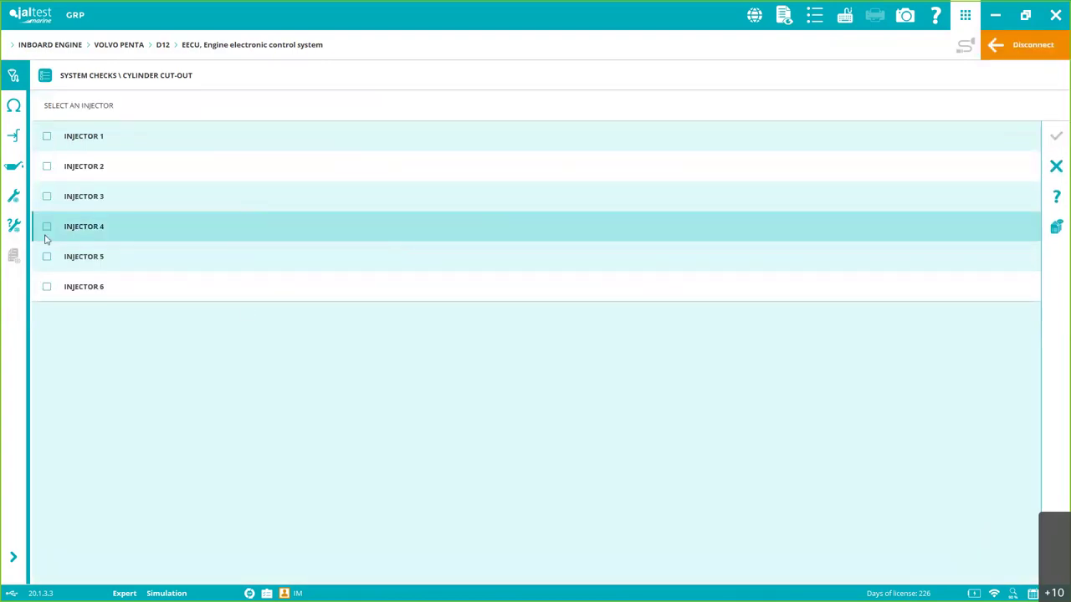
{"action": "left_click", "coordinate": [1058, 167]}
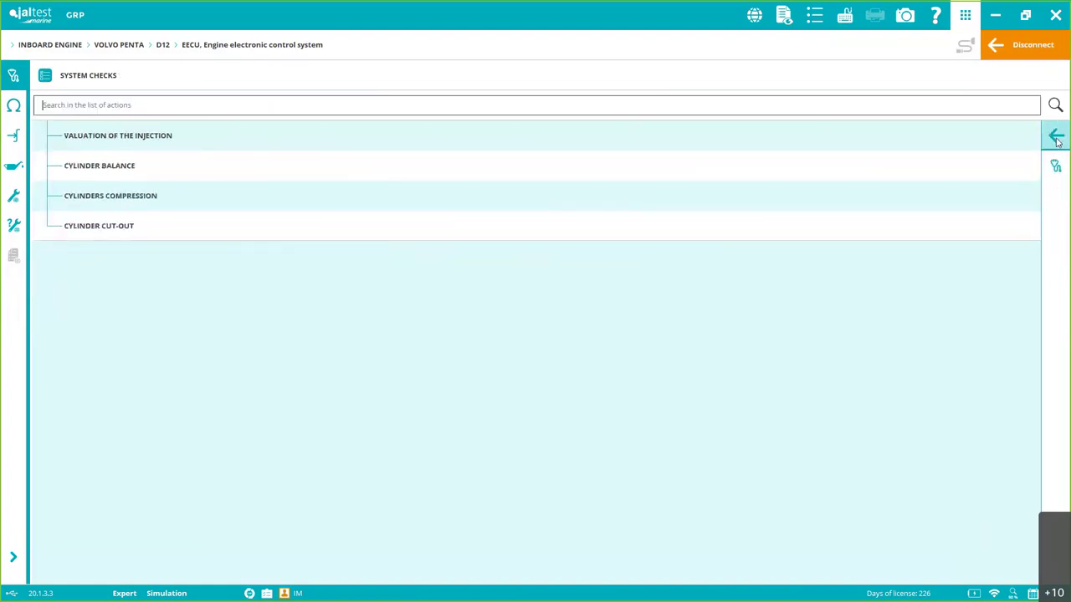
{"action": "left_click", "coordinate": [1057, 140]}
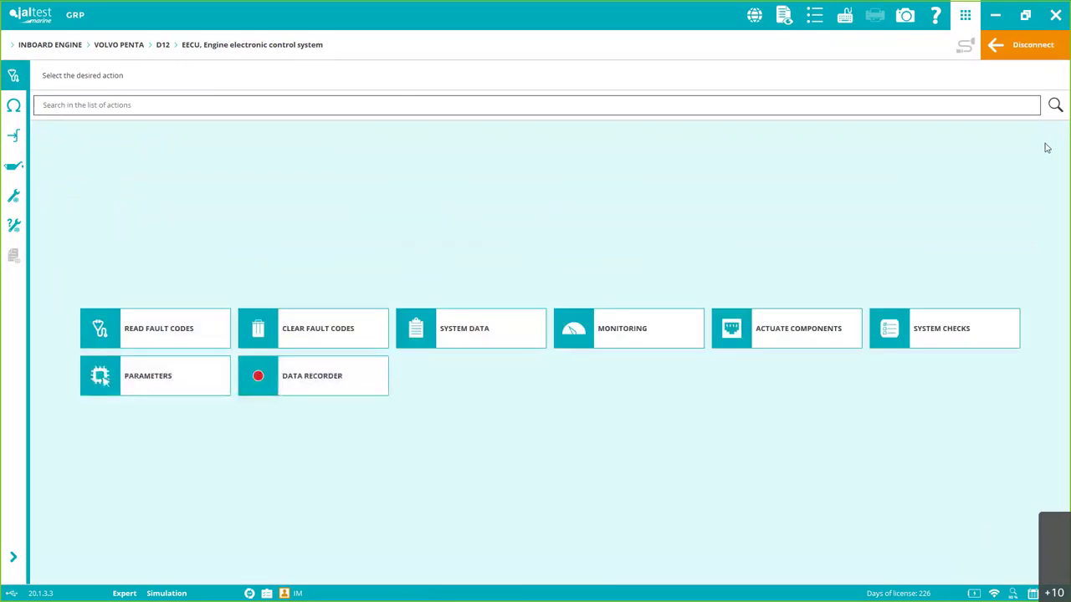
Open the Cylinder 3 injector coding under Modify Parameters and accept the Expert Mode terms and conditions of use
{"action": "left_click", "coordinate": [190, 376]}
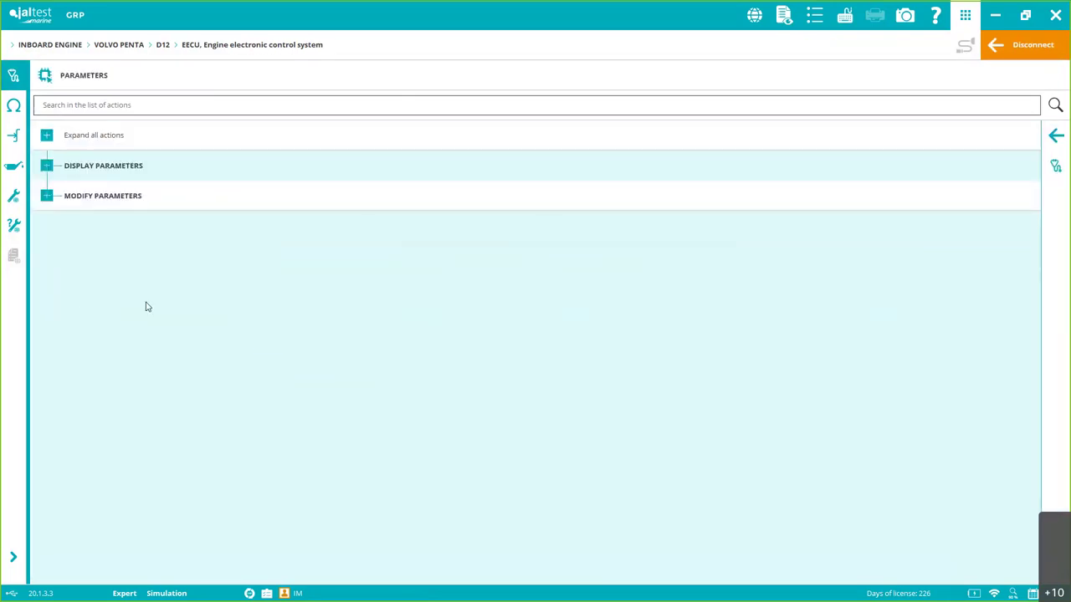
{"action": "left_click", "coordinate": [77, 197]}
{"action": "left_click", "coordinate": [76, 224]}
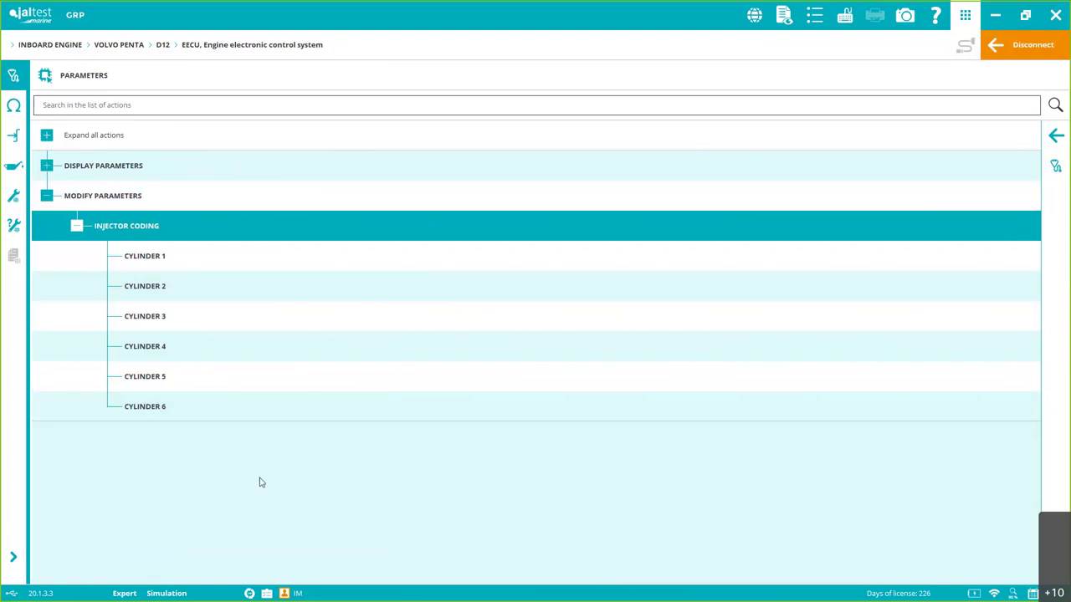
{"action": "left_click", "coordinate": [263, 321]}
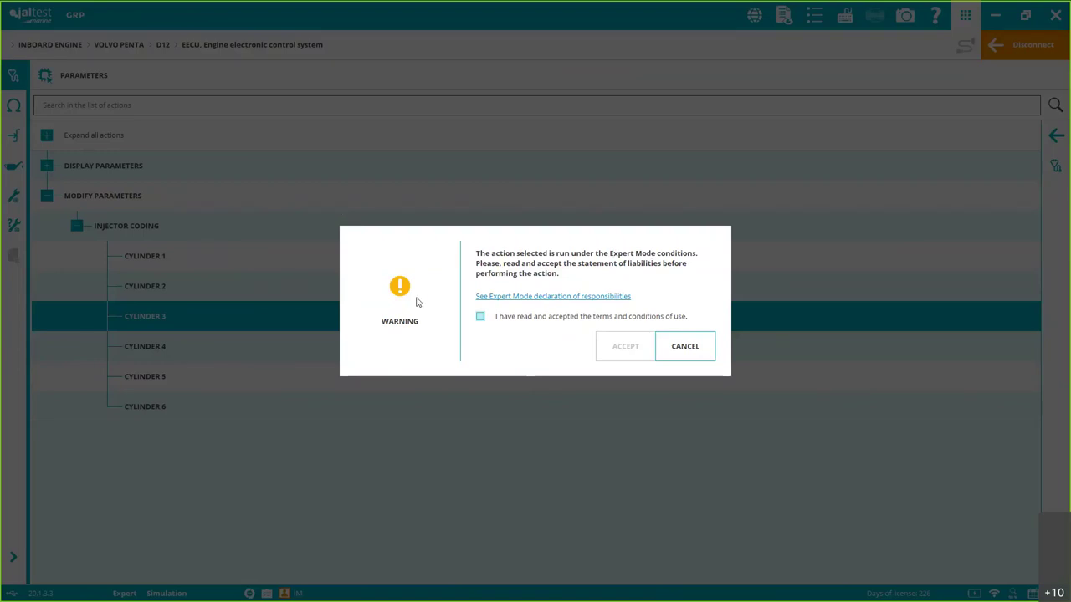
{"action": "left_click", "coordinate": [481, 318]}
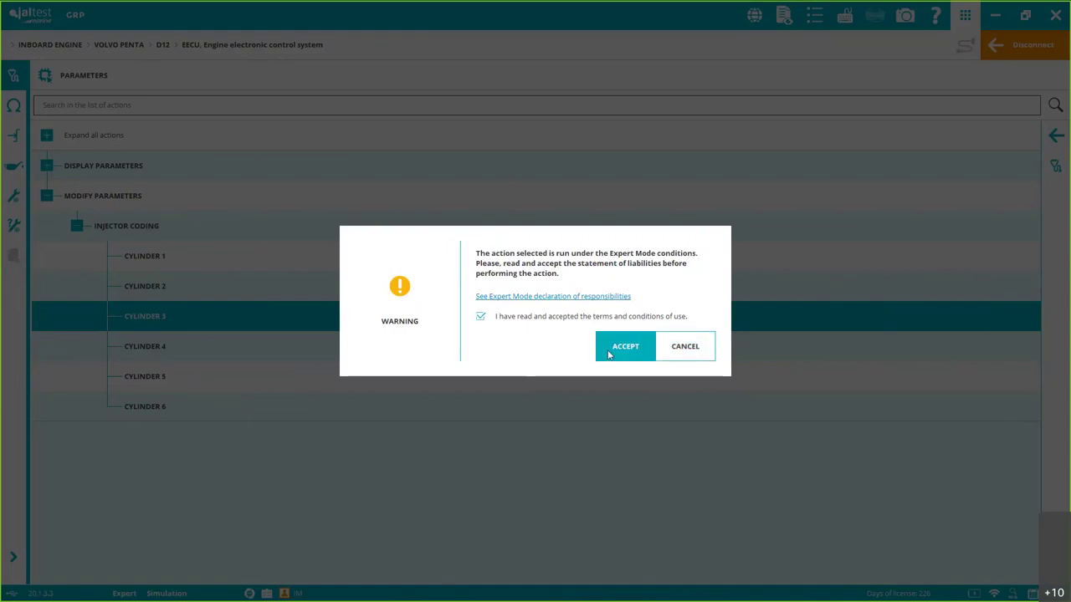
{"action": "left_click", "coordinate": [619, 351]}
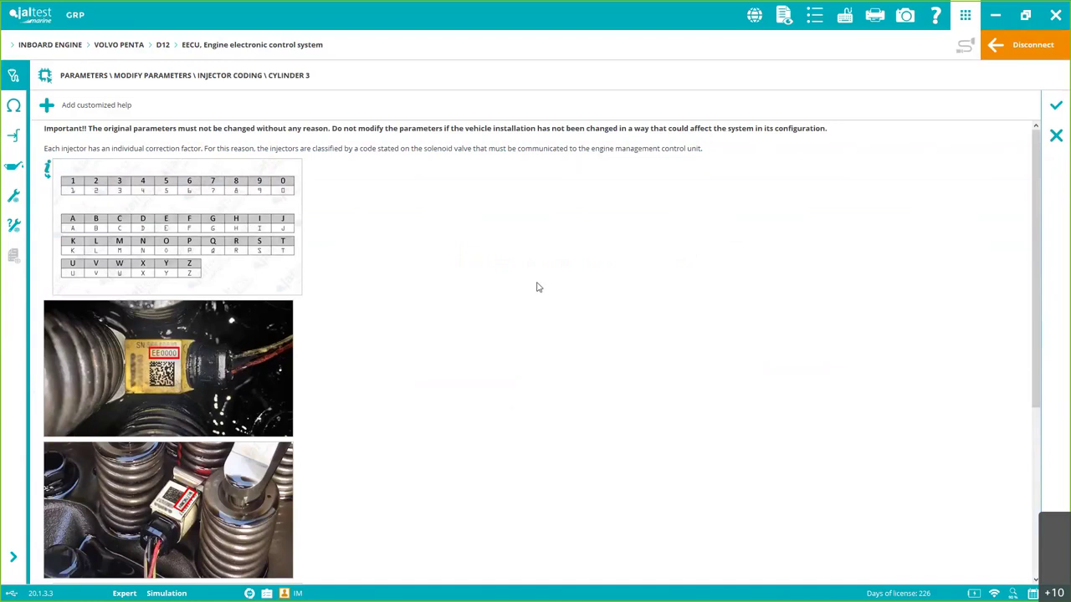
Review the help on locating the injector code and accept the initial conditions for coding the Cylinder 3 injector
{"action": "mouse_move", "coordinate": [1040, 249]}
{"action": "left_mouse_down"}
{"action": "mouse_move", "coordinate": [1040, 366]}
{"action": "mouse_move", "coordinate": [1040, 243]}
{"action": "left_mouse_up"}
{"action": "left_click_drag", "start_coordinate": [1036, 259], "coordinate": [1036, 233]}
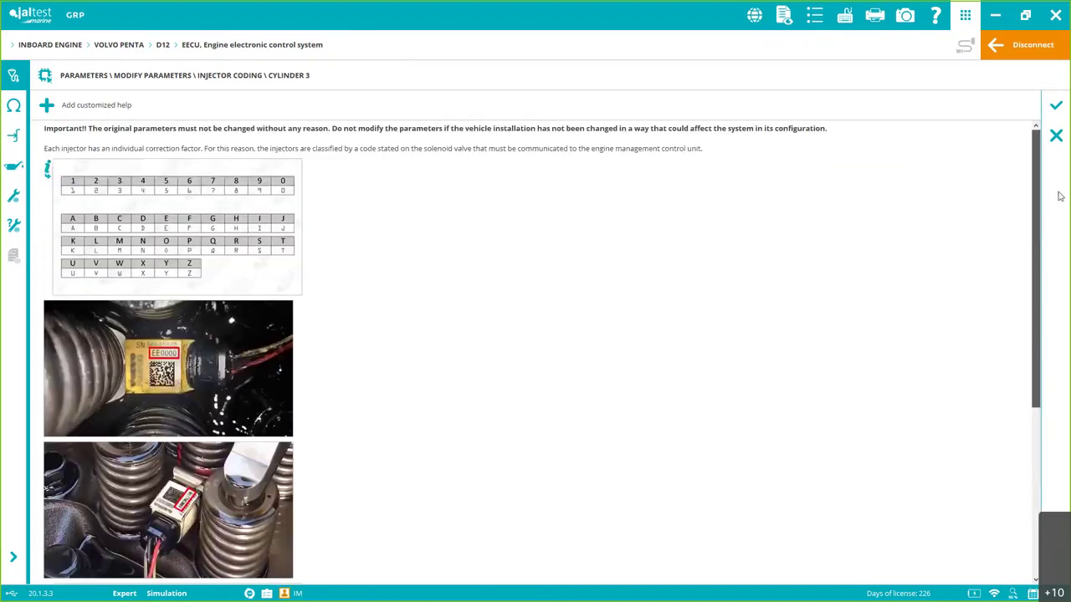
{"action": "left_click", "coordinate": [1056, 105]}
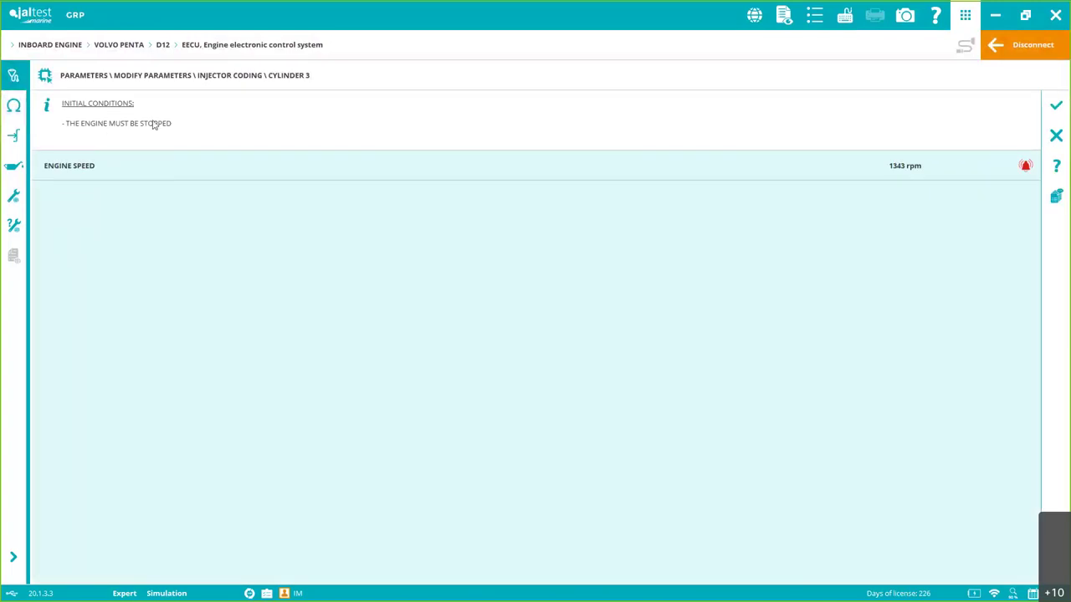
{"action": "left_click", "coordinate": [1055, 109]}
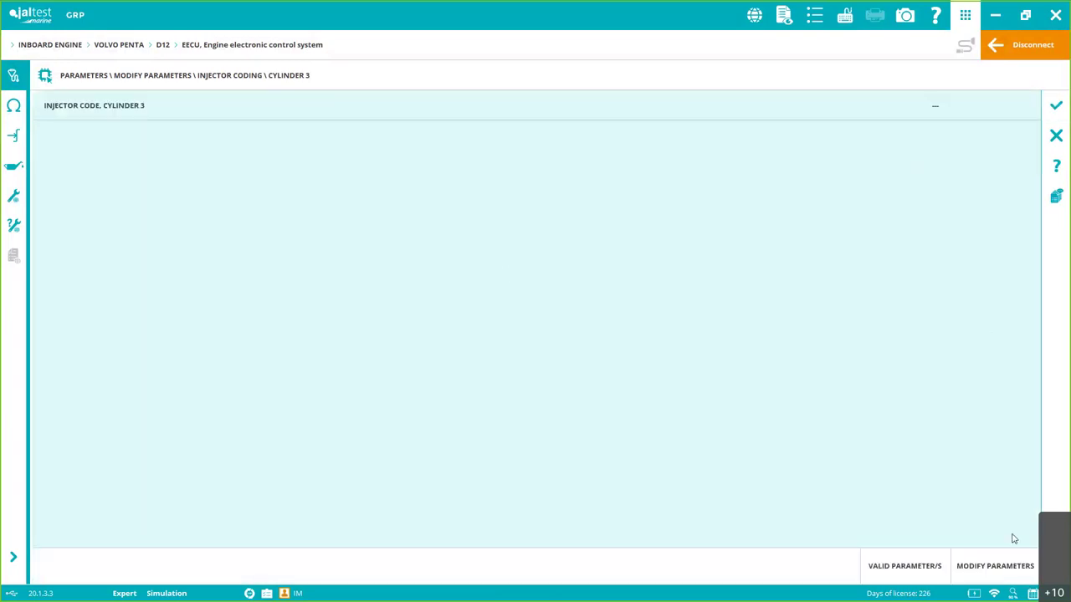
Request modification of the Cylinder 3 injector code, exit without entering a code, and return to the list of actions
{"action": "left_click", "coordinate": [1012, 567]}
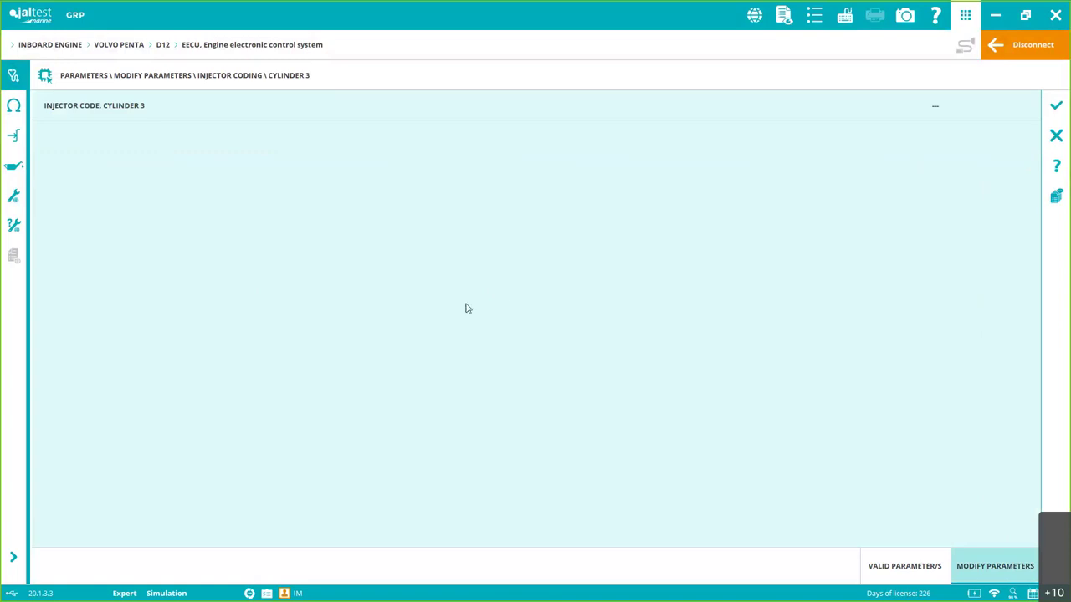
{"action": "left_click", "coordinate": [1056, 135]}
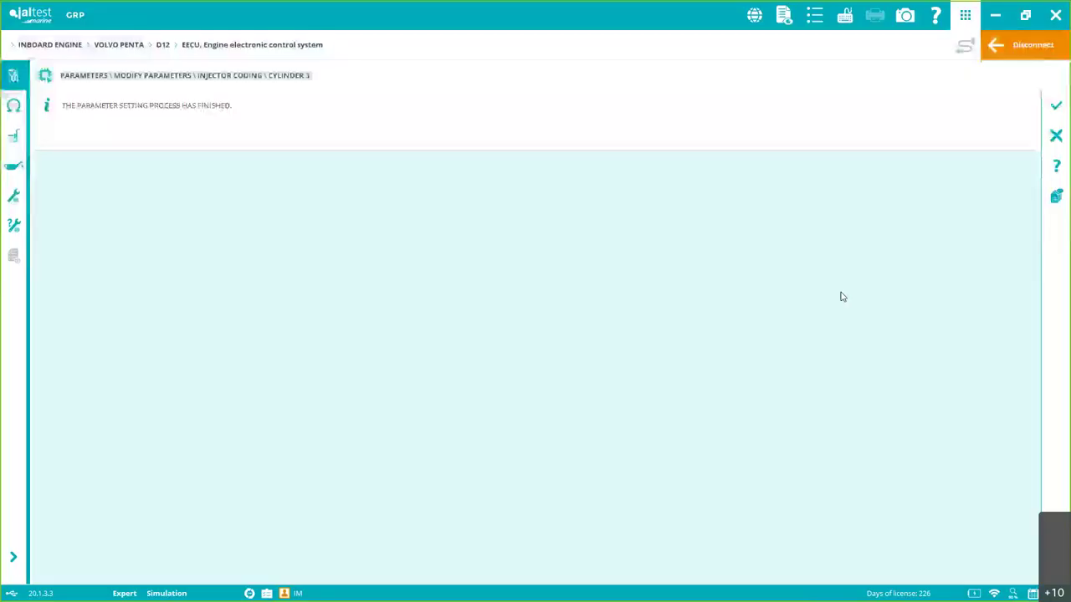
{"action": "left_click", "coordinate": [1057, 133]}
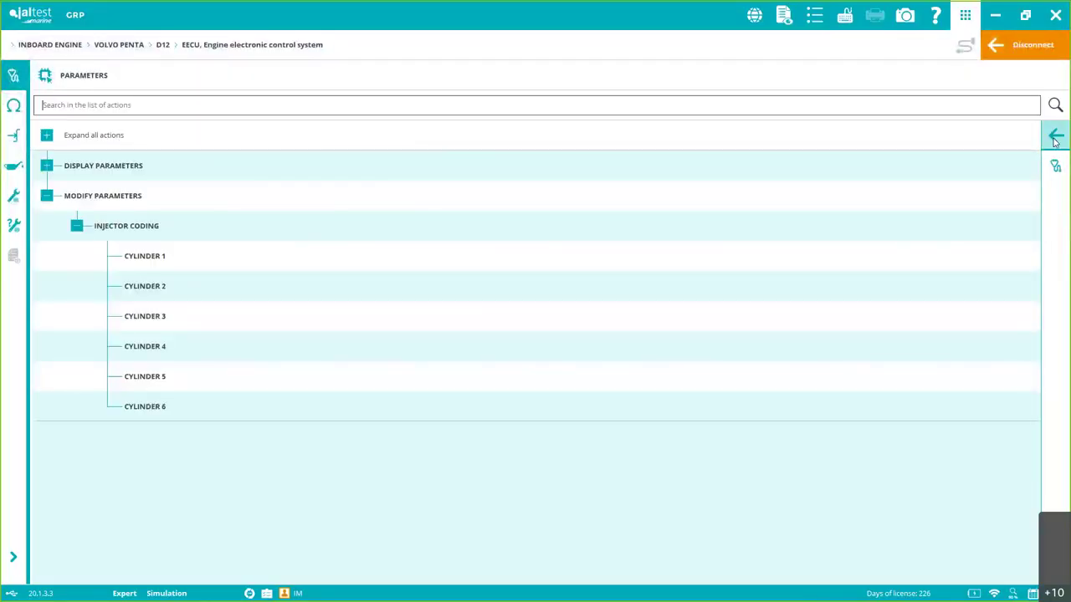
{"action": "left_click", "coordinate": [1067, 141]}
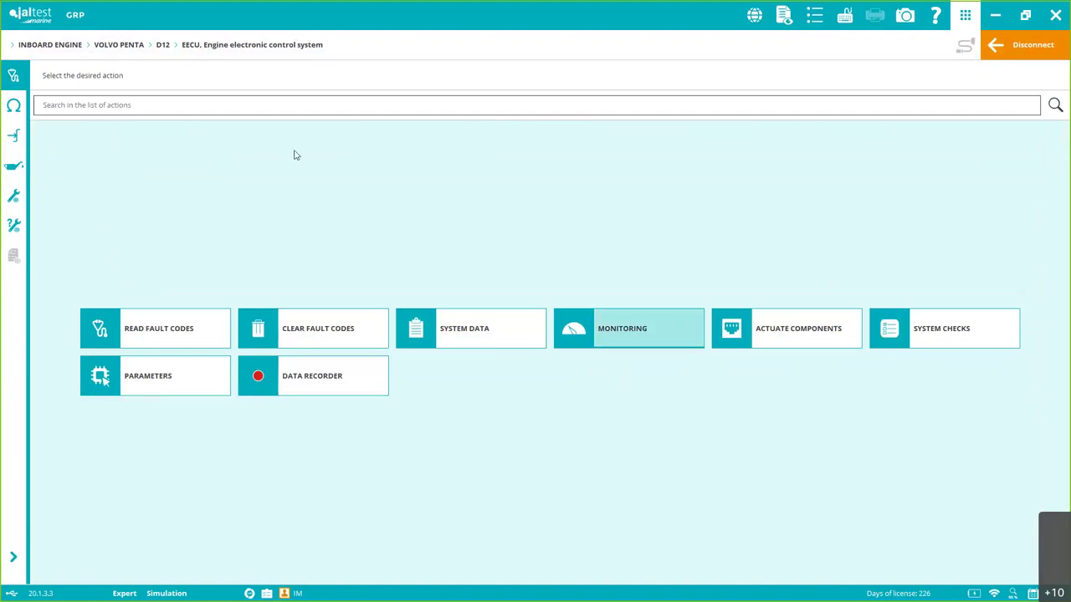
Start a Data Recorder session with Engine Speed, Evaporator Coil Temperature 3, and Gear Channel/Aisle Position, Gear Cylinder (1), State
{"action": "left_click", "coordinate": [327, 377]}
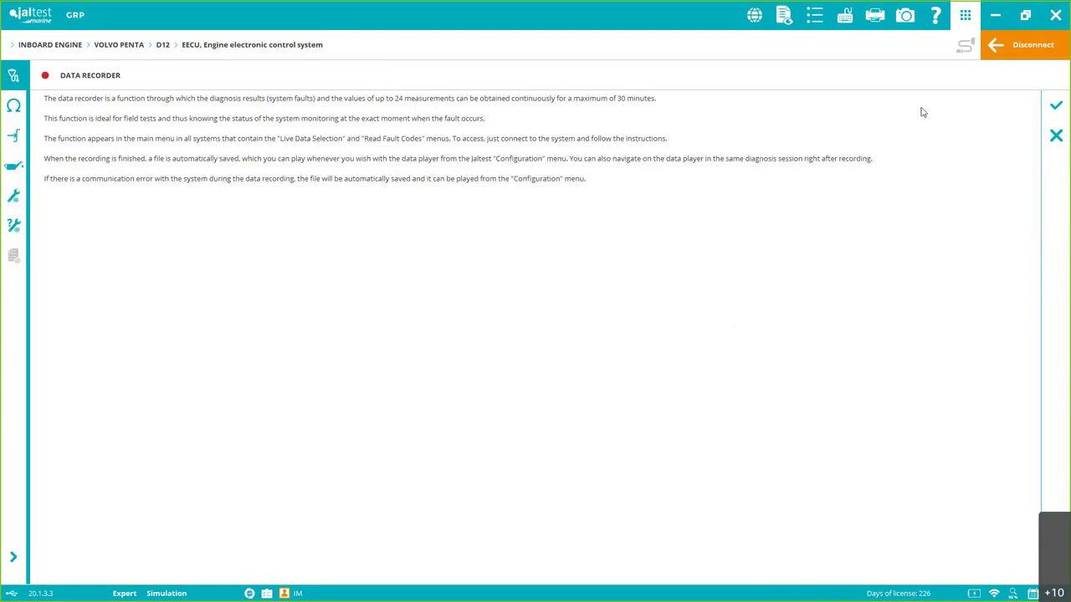
{"action": "left_click", "coordinate": [1056, 105]}
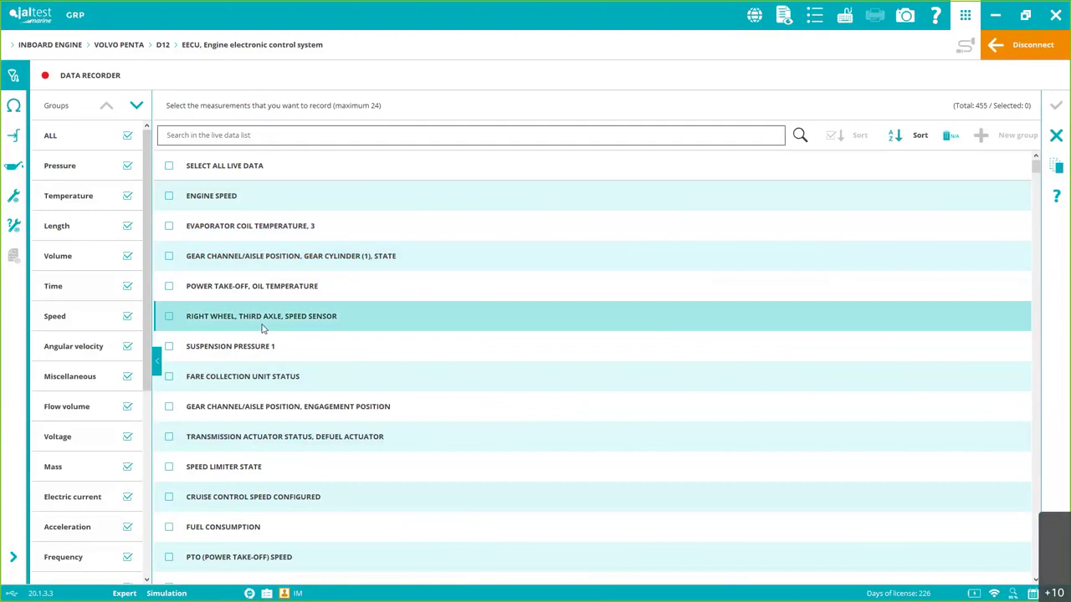
{"action": "left_click", "coordinate": [169, 196]}
{"action": "left_click", "coordinate": [169, 226]}
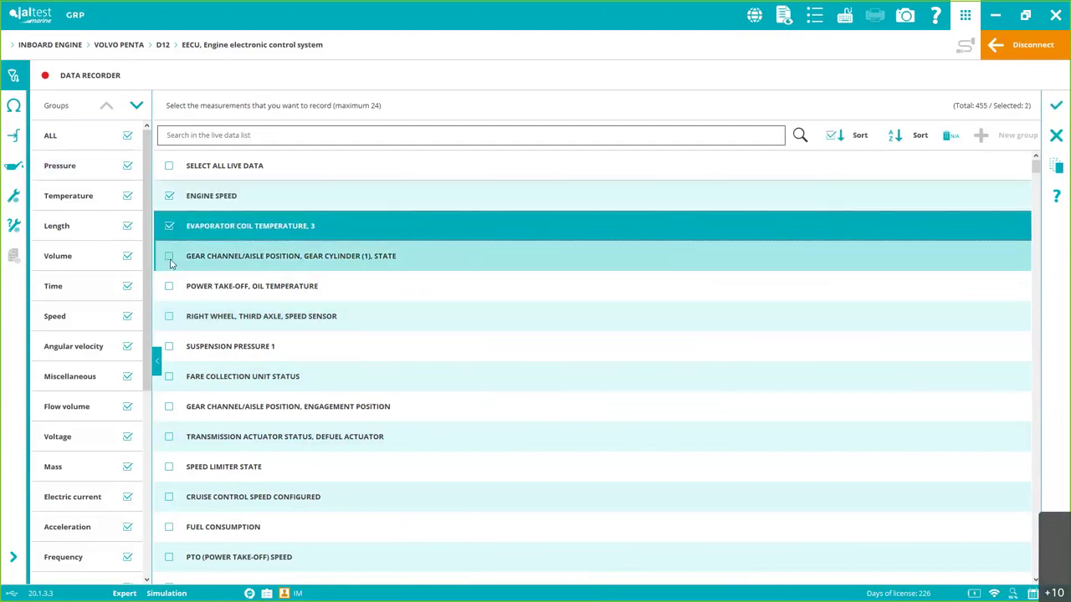
{"action": "left_click", "coordinate": [169, 256]}
{"action": "left_click", "coordinate": [1055, 108]}
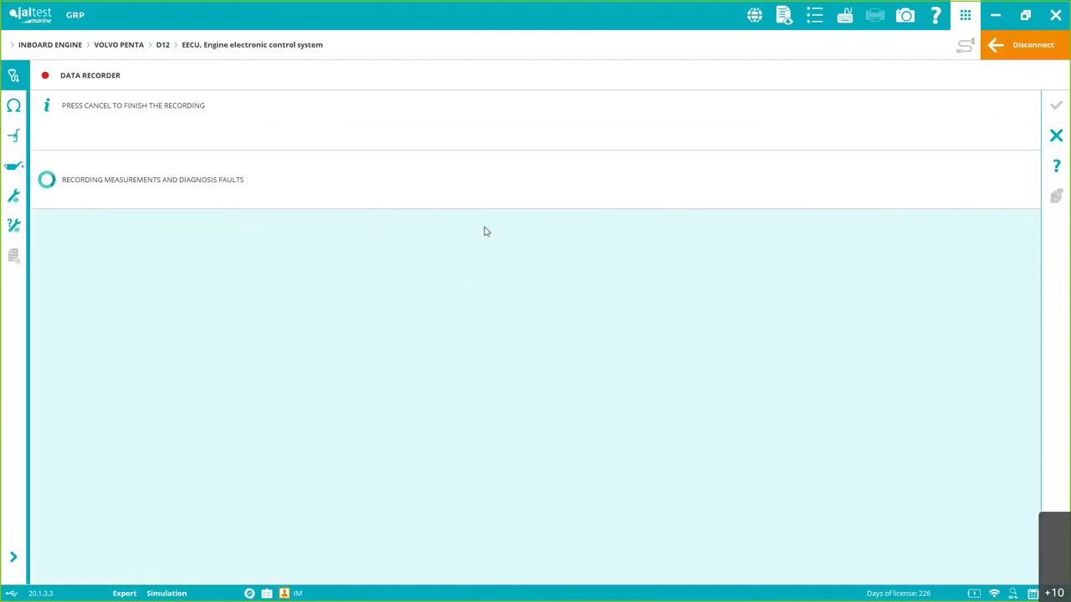
Stop the data recording and open the recorded session for playback
{"action": "left_click", "coordinate": [1056, 136]}
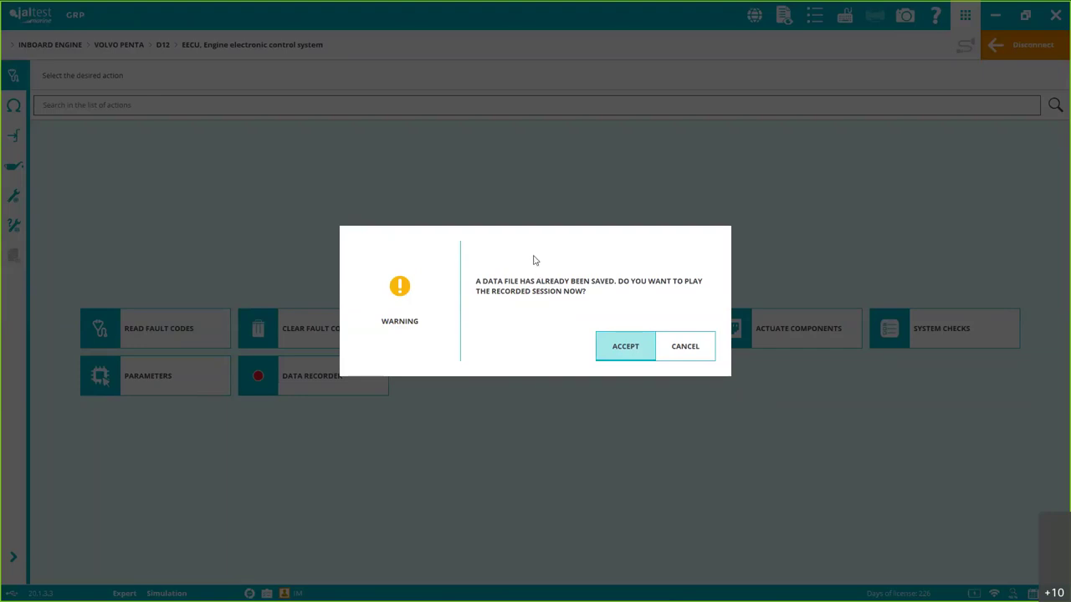
{"action": "left_click", "coordinate": [606, 347]}
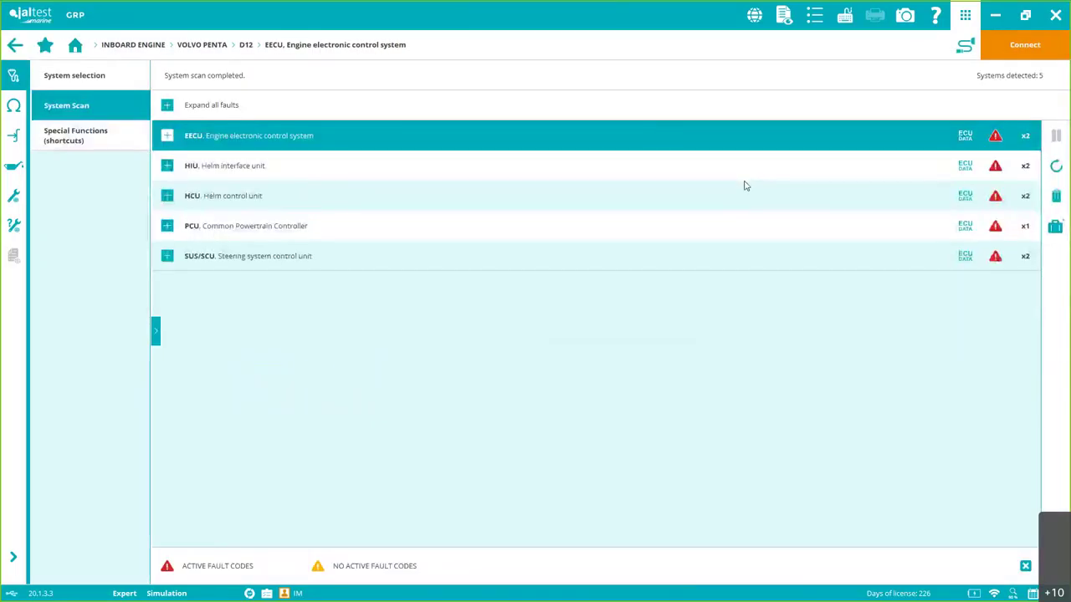
{"action": "left_click", "coordinate": [814, 16]}
{"action": "left_click", "coordinate": [617, 347]}
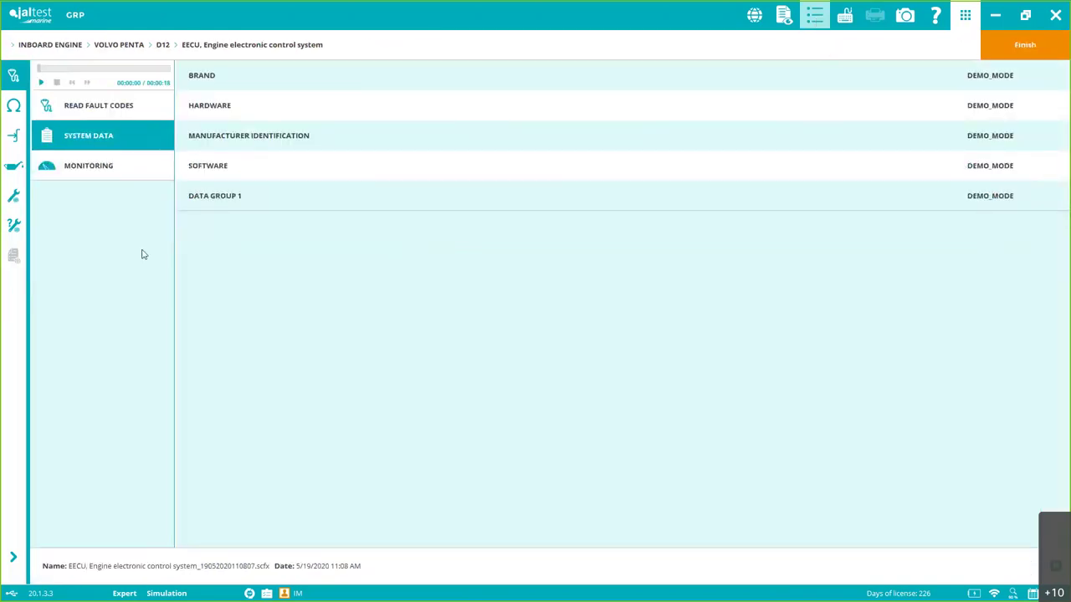
Examine the recorded session's fault codes, system data and monitoring measurements before playback
{"action": "left_click", "coordinate": [114, 115]}
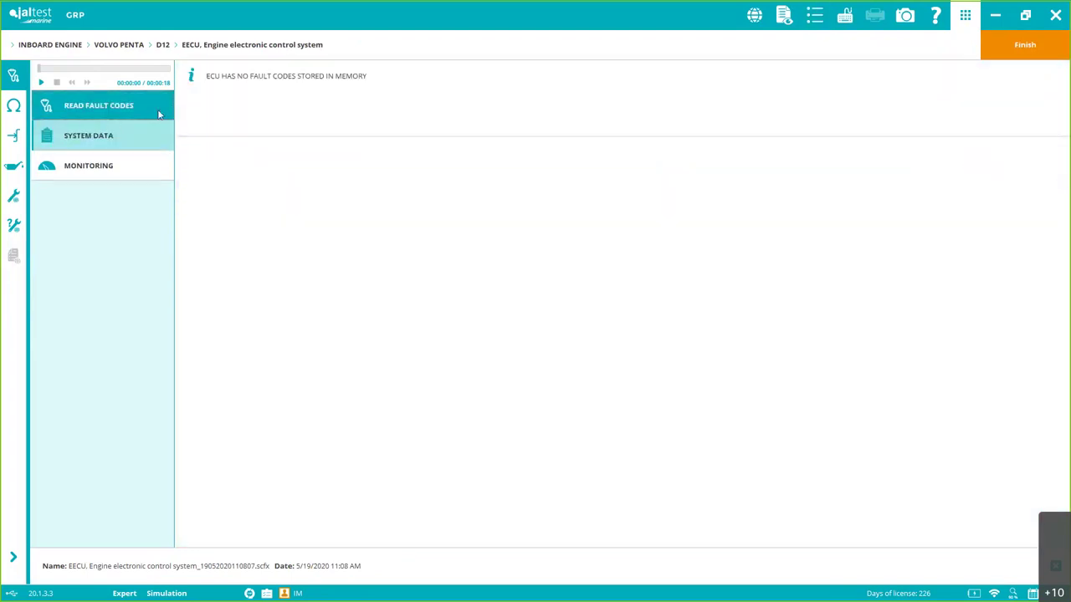
{"action": "left_click", "coordinate": [125, 140]}
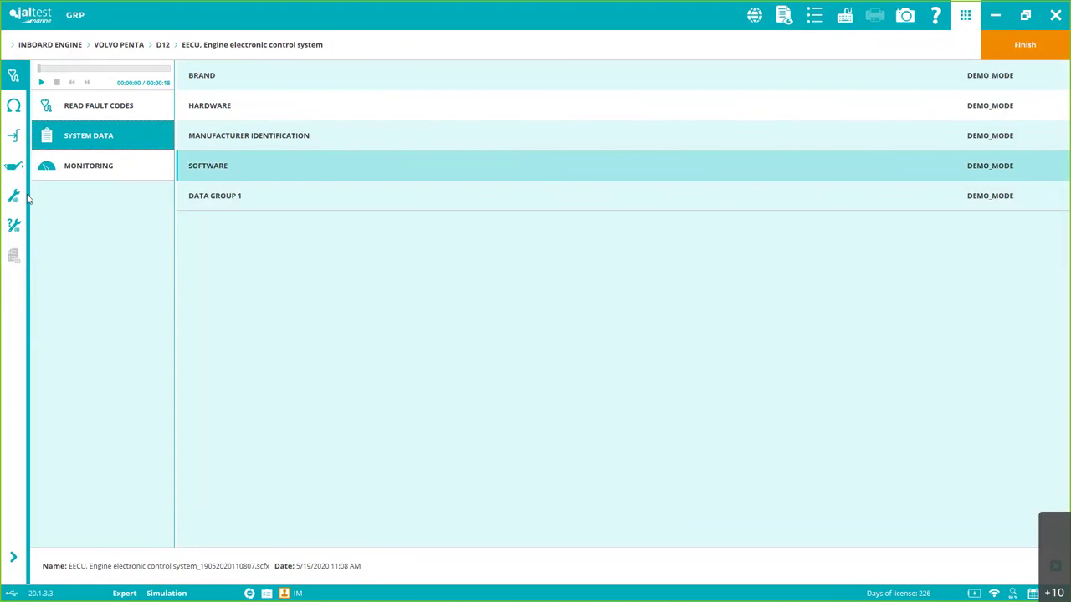
{"action": "left_click", "coordinate": [88, 167]}
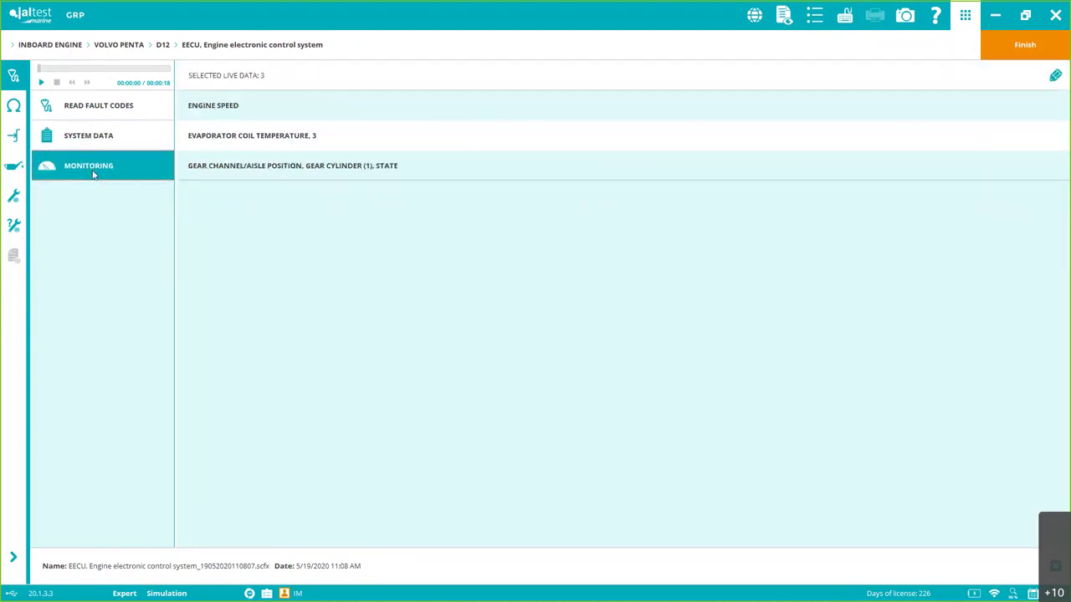
{"action": "left_click", "coordinate": [99, 107]}
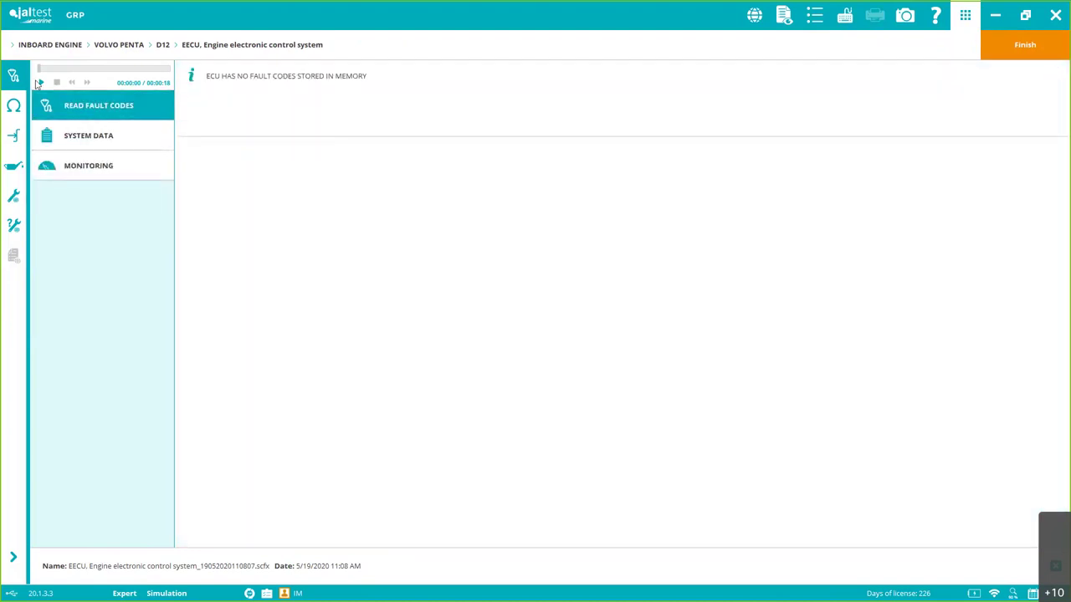
Play the recorded session for about one second, pause it to examine the monitoring values, and finish the playback
{"action": "left_click", "coordinate": [39, 82]}
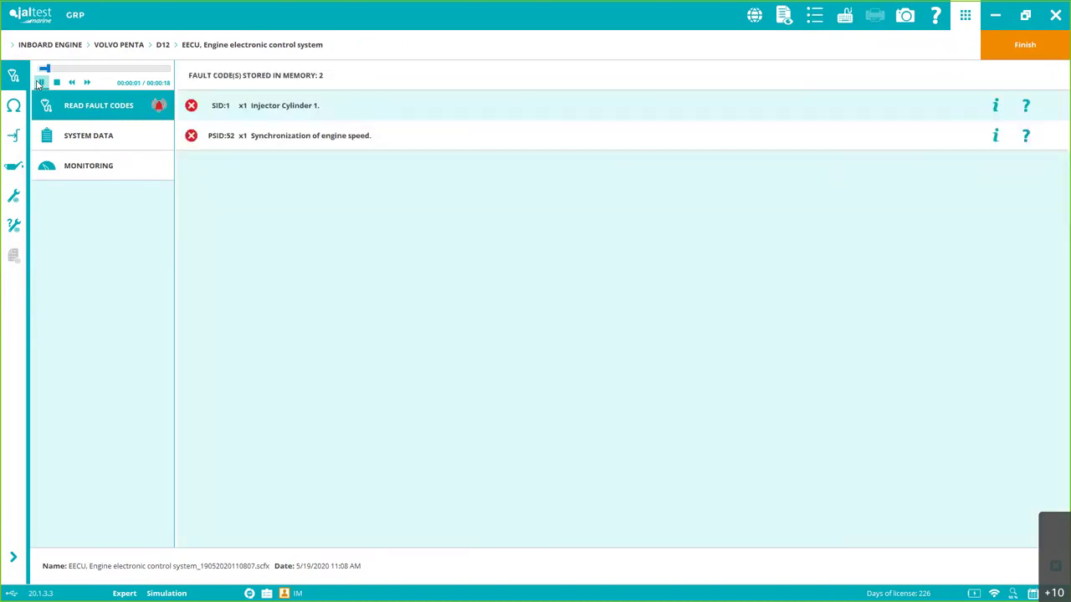
{"action": "left_click", "coordinate": [39, 83]}
{"action": "left_click", "coordinate": [125, 170]}
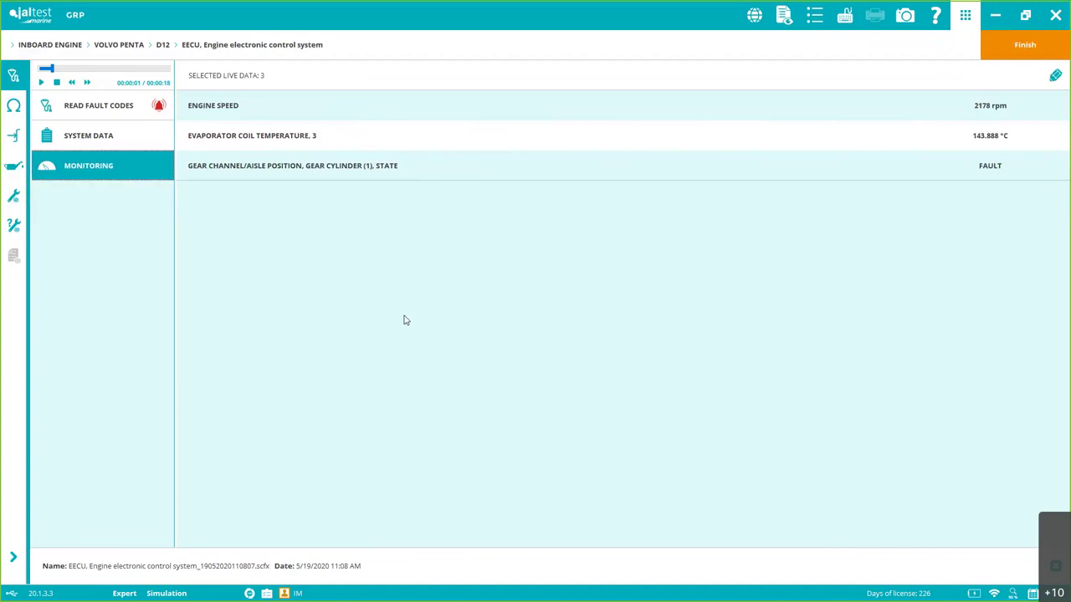
{"action": "left_click", "coordinate": [940, 137]}
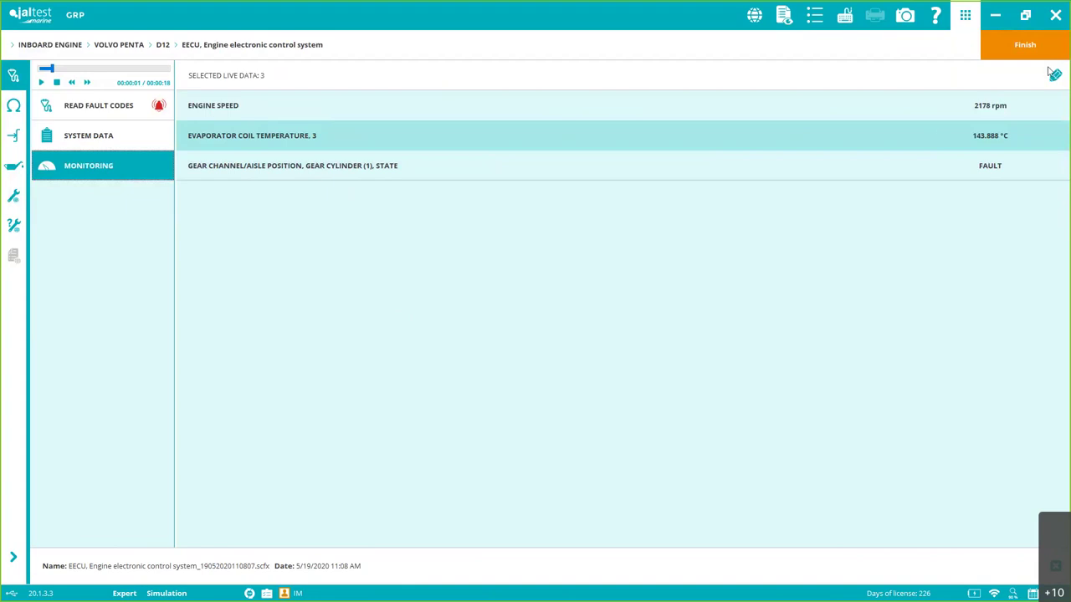
{"action": "left_click", "coordinate": [1027, 48]}
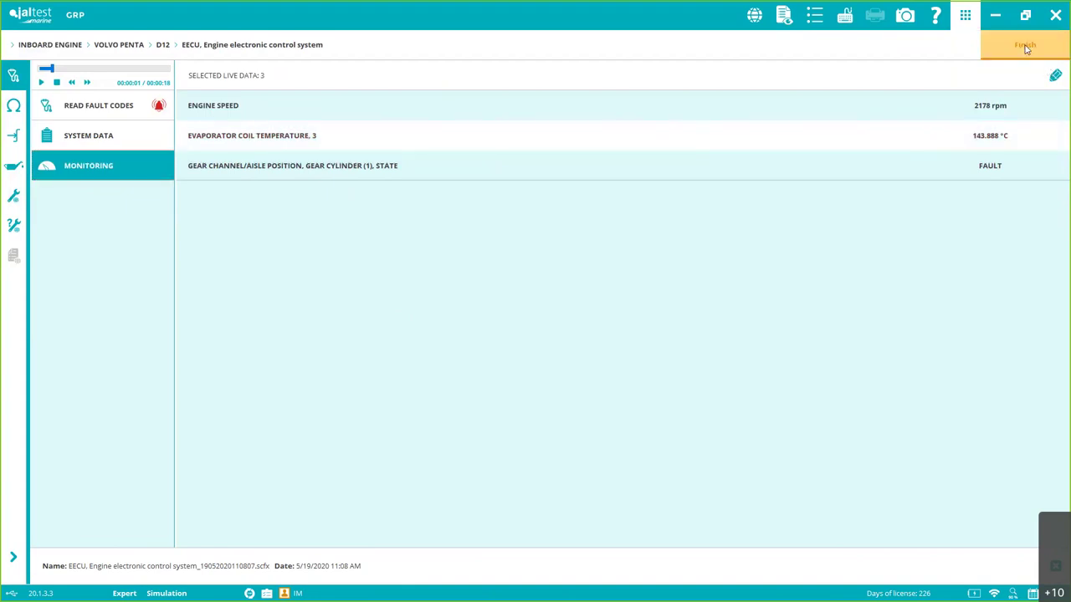
{"action": "left_click", "coordinate": [633, 352]}
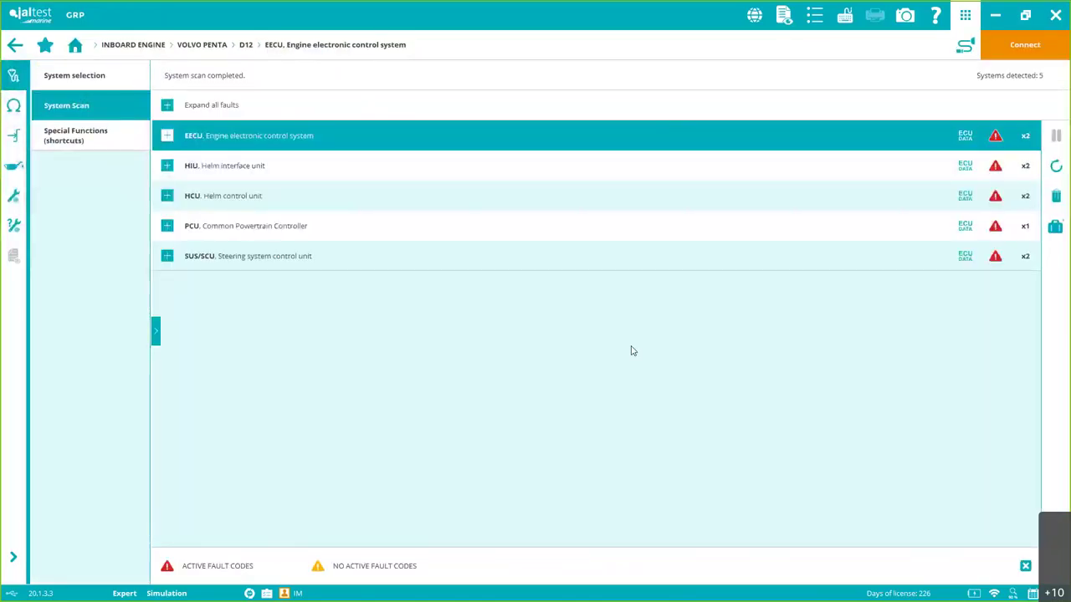
Switch to the PowerPoint presentation, start the slide show from slide 18, and advance to the Technical Information slide
{"action": "left_click", "coordinate": [995, 18]}
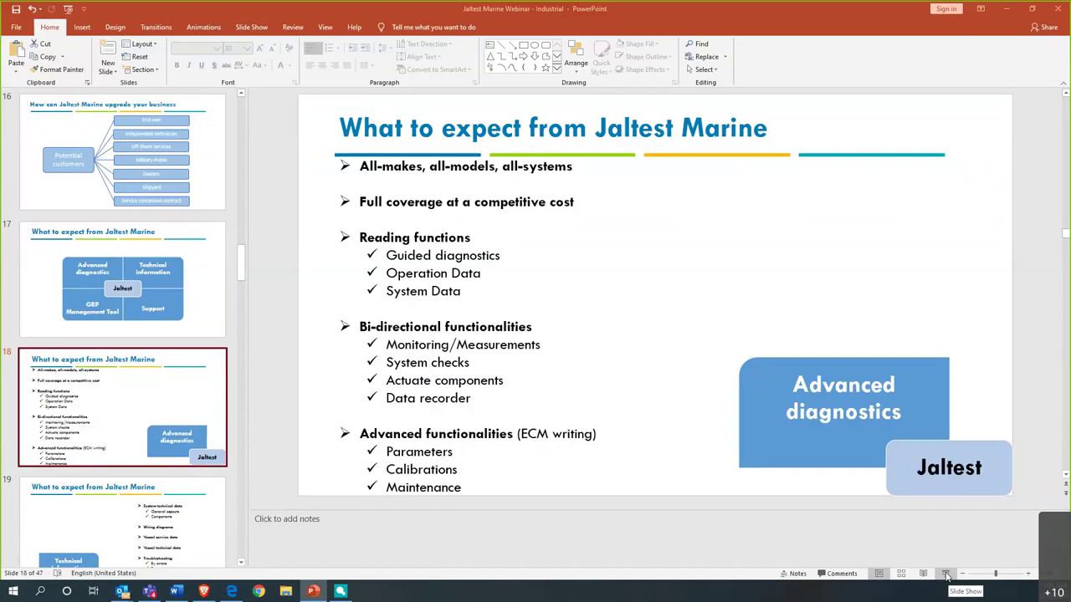
{"action": "left_click", "coordinate": [946, 576]}
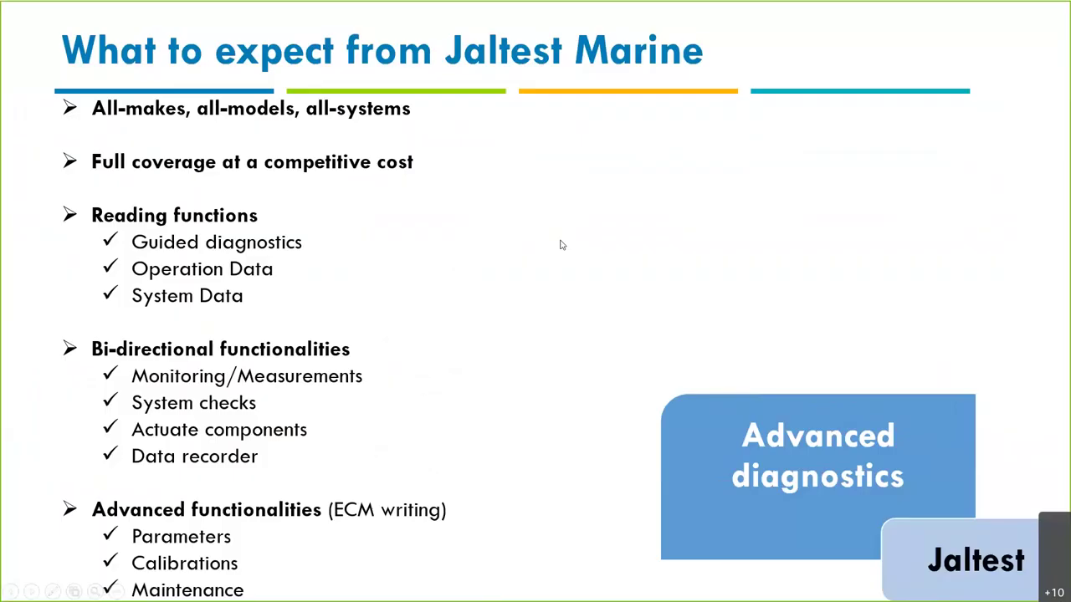
{"action": "left_click", "coordinate": [561, 244]}
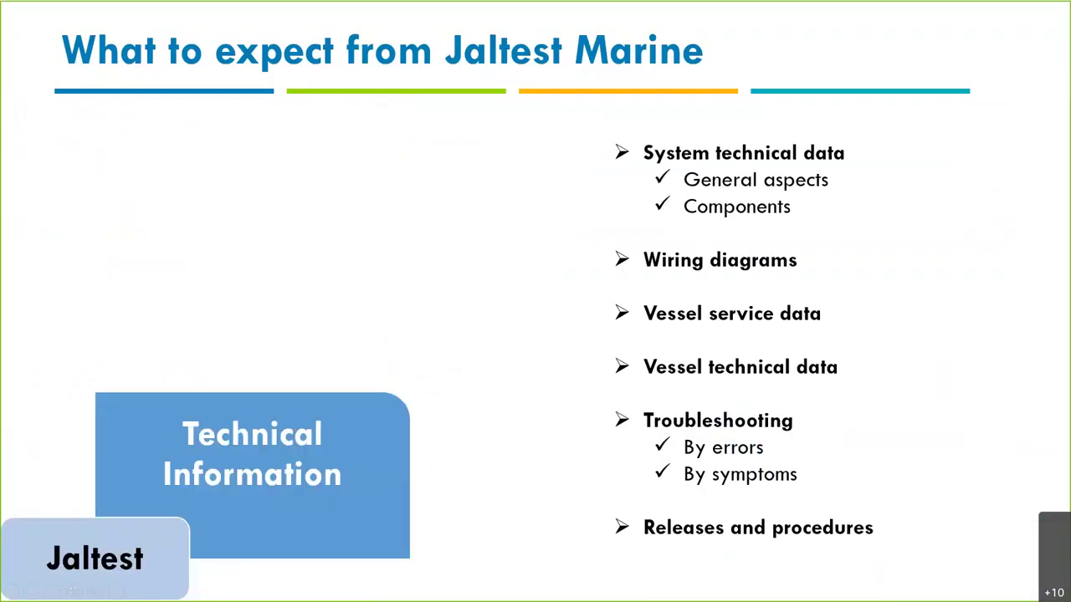
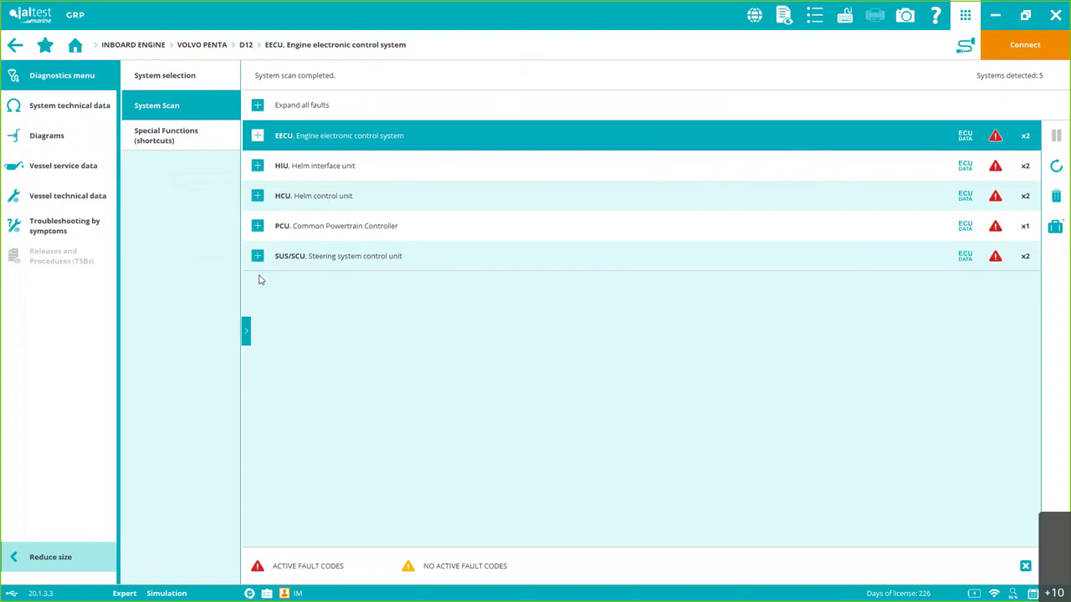
Read the HCU system autodetection and connection technical release among the D12's releases and procedures, and return to the system selection
{"action": "left_click", "coordinate": [170, 77]}
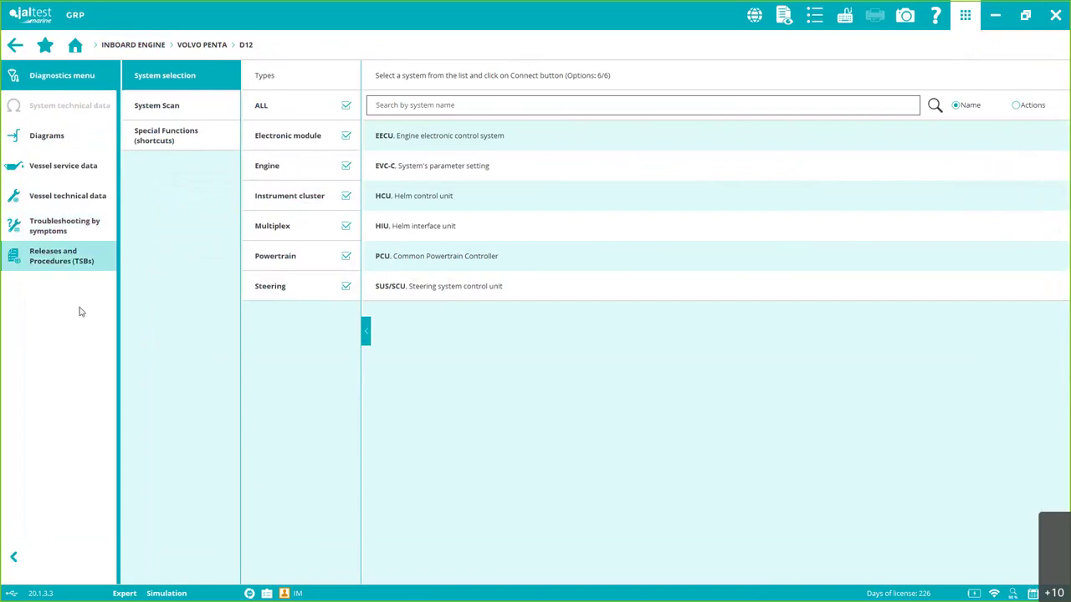
{"action": "left_click", "coordinate": [66, 258]}
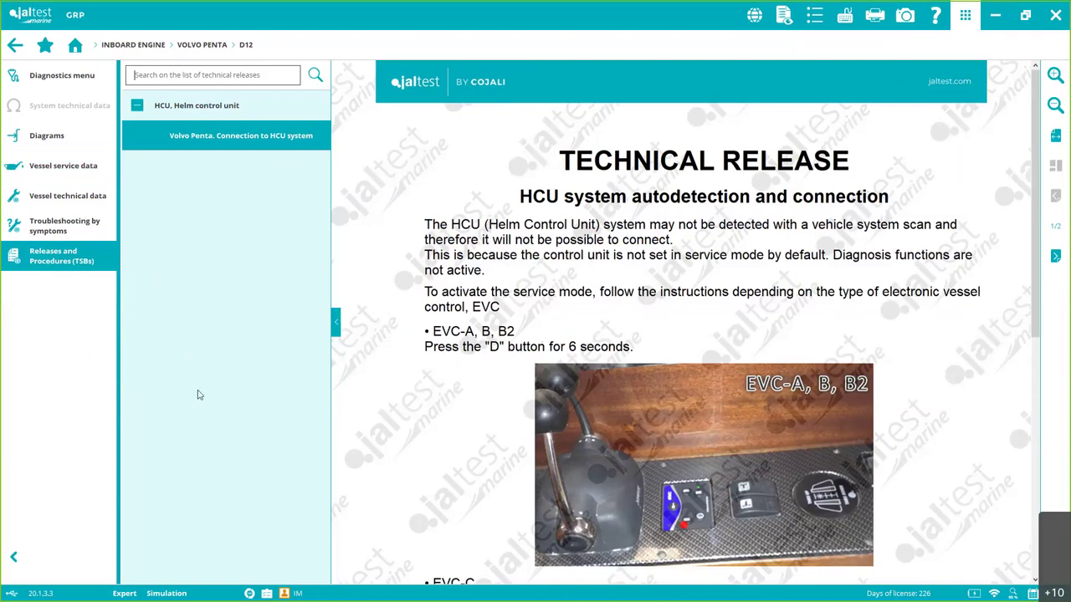
{"action": "left_click", "coordinate": [85, 77]}
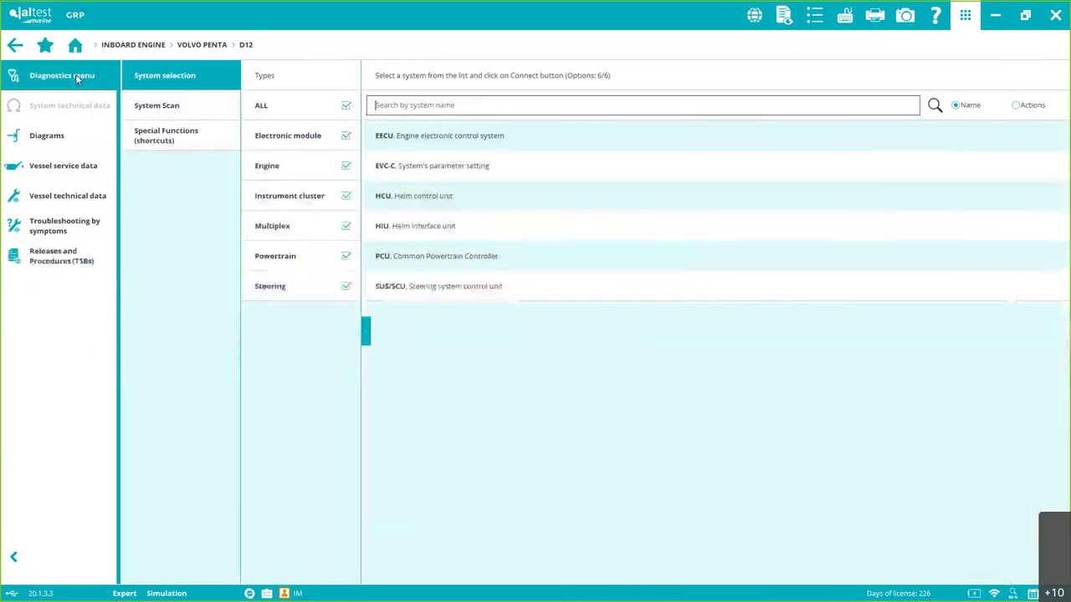
Select the EECU engine electronic control system and open its system technical data with the EDC II diagram configuration
{"action": "left_click", "coordinate": [549, 147]}
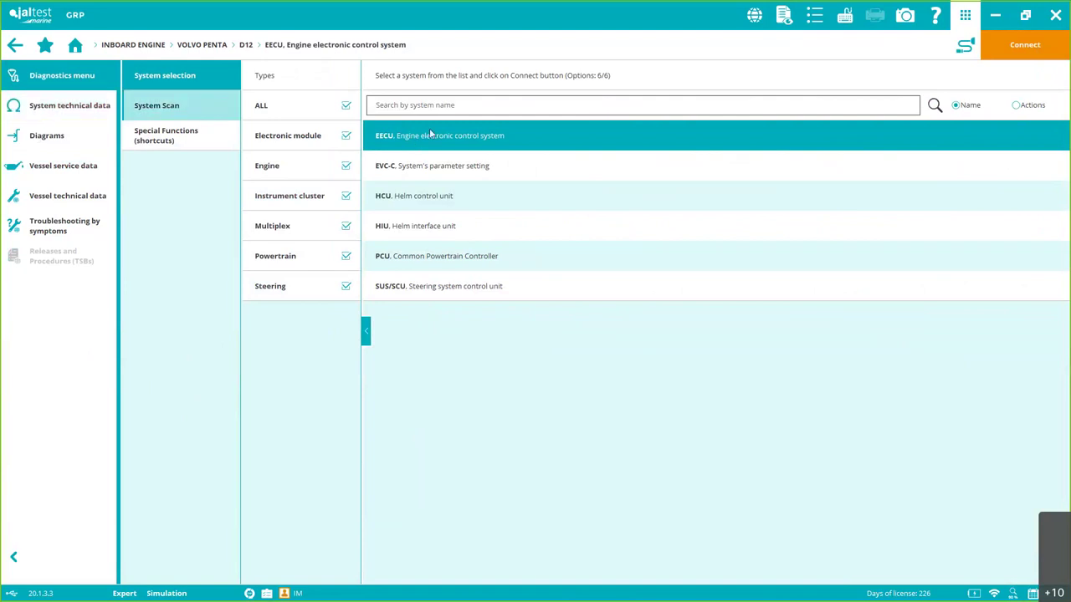
{"action": "left_click", "coordinate": [61, 106]}
{"action": "left_click", "coordinate": [59, 107]}
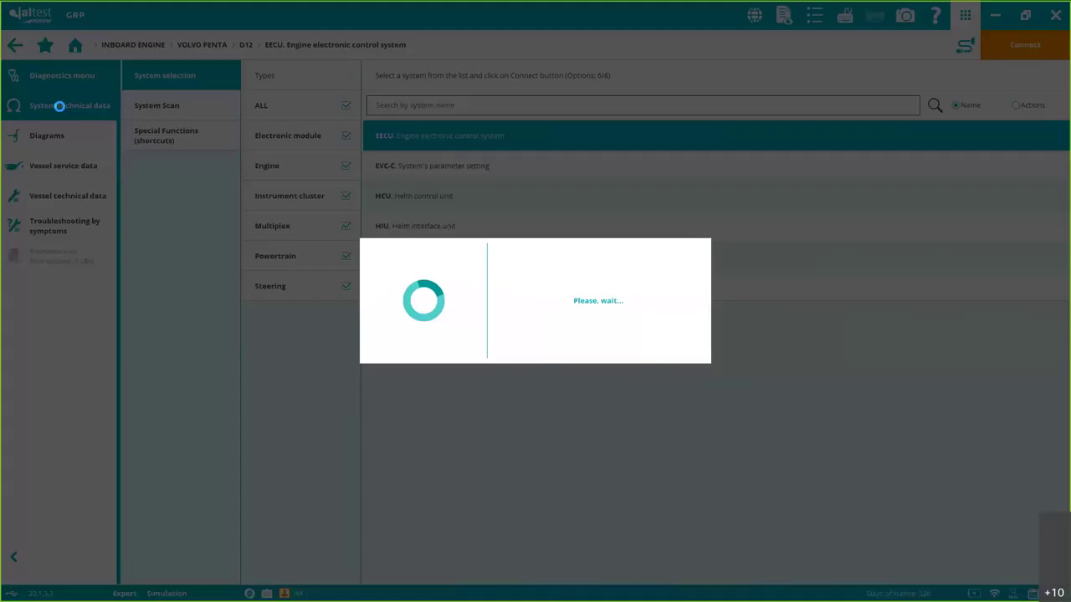
{"action": "left_click", "coordinate": [418, 262]}
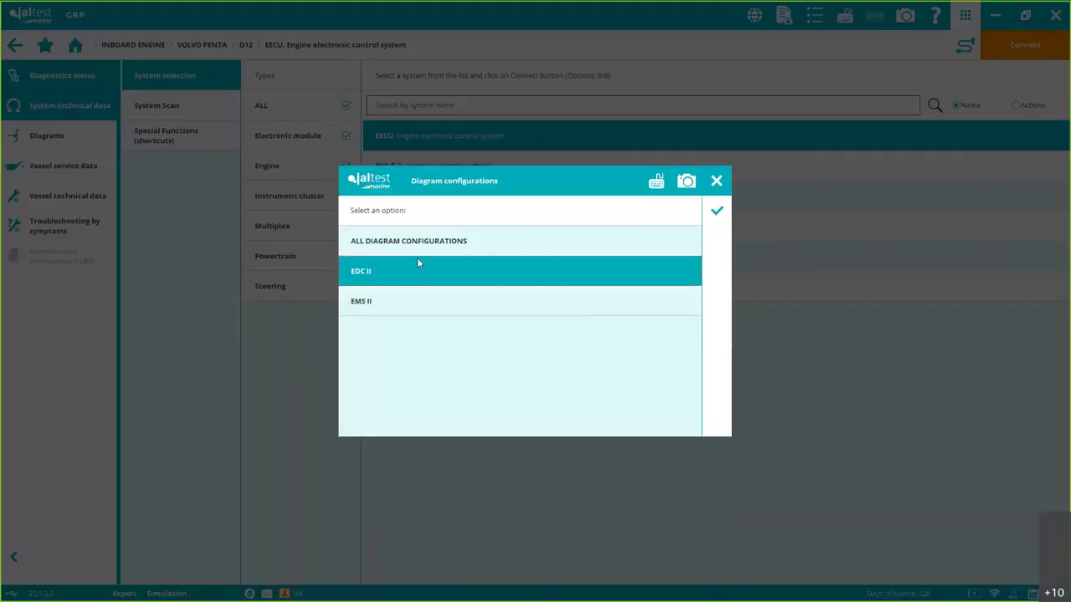
{"action": "left_click", "coordinate": [717, 211]}
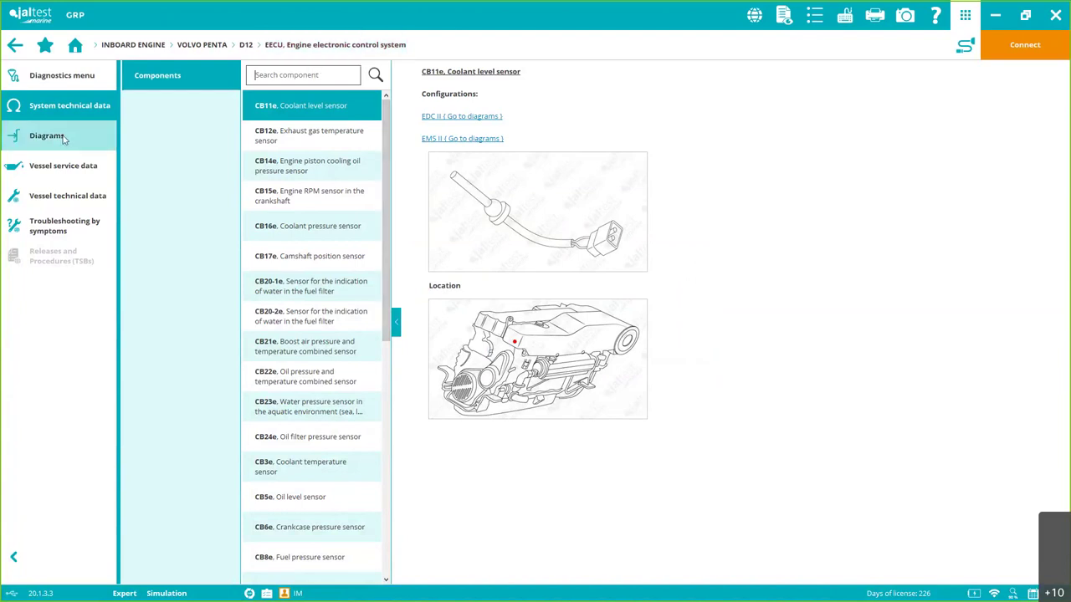
Filter the component list by "senso" and view the technical data of the CB12e exhaust gas temperature sensor
{"action": "left_click", "coordinate": [301, 74]}
{"action": "type", "text": "sen"}
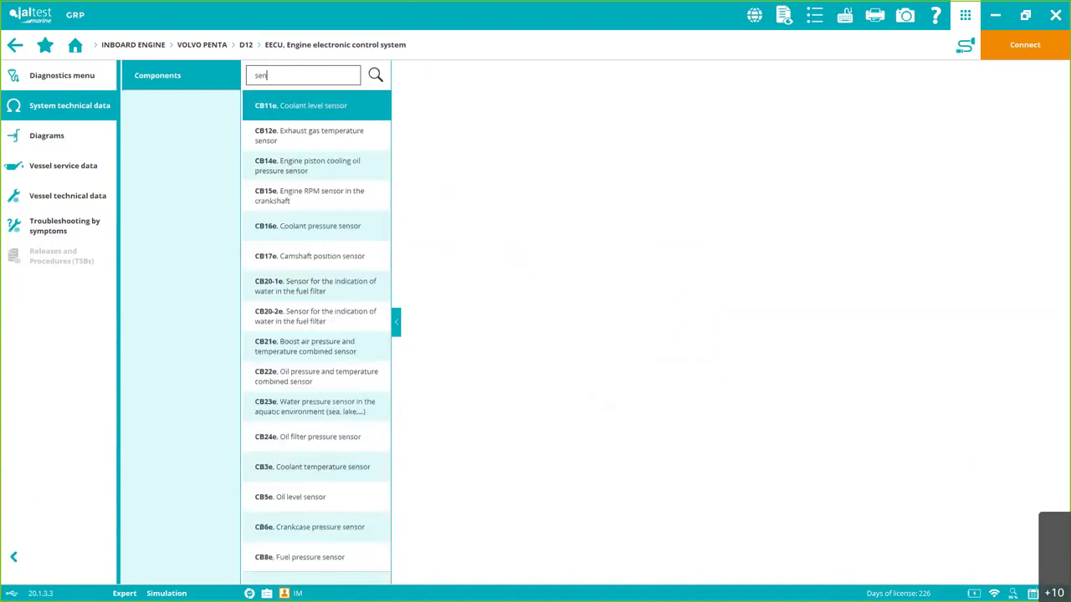
{"action": "type", "text": "so"}
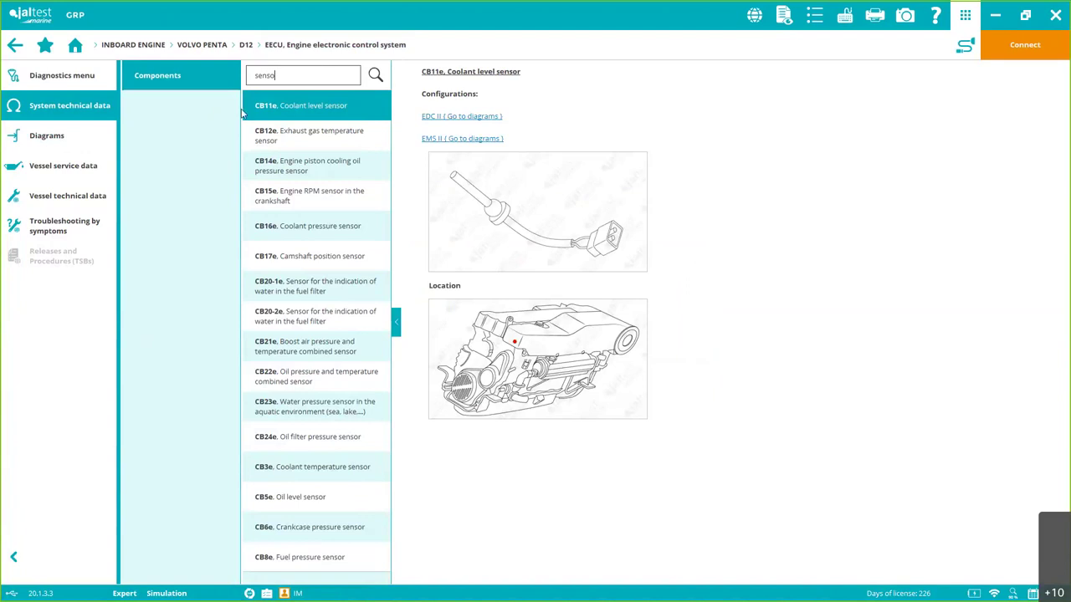
{"action": "left_click", "coordinate": [297, 133]}
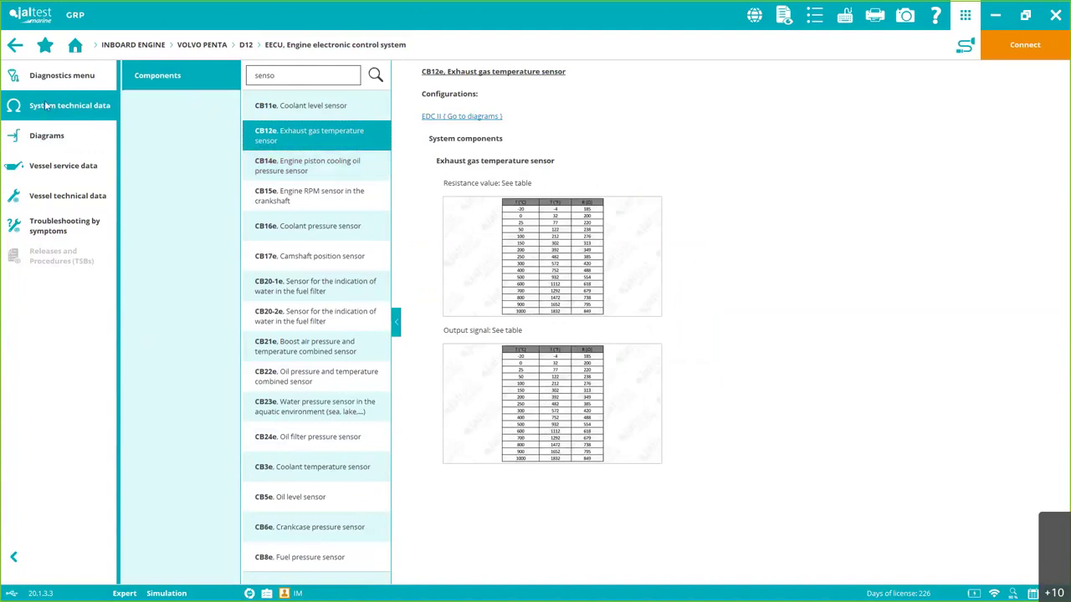
Open the EECU's EDC II wiring diagram and examine its first page
{"action": "left_click", "coordinate": [48, 137]}
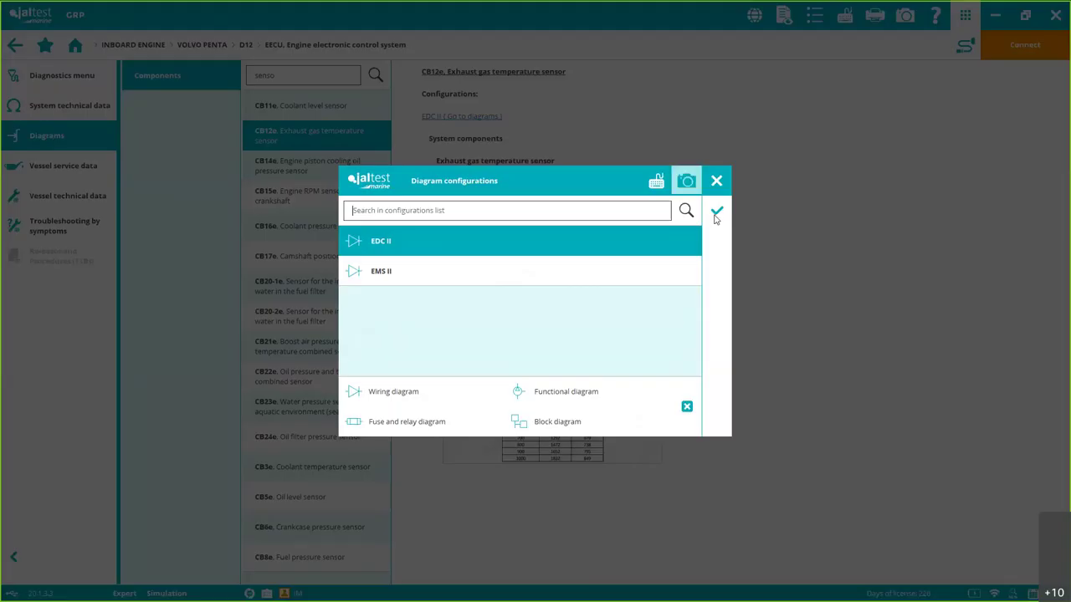
{"action": "left_click", "coordinate": [716, 215]}
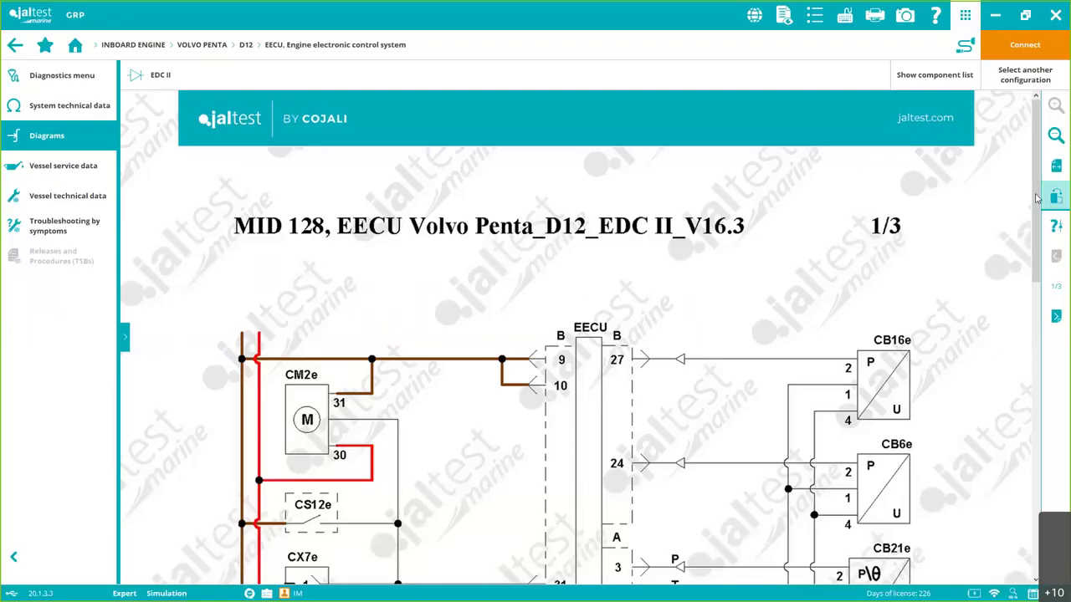
{"action": "scroll", "coordinate": [1036, 211], "scroll_direction": "down", "scroll_amount": 5}
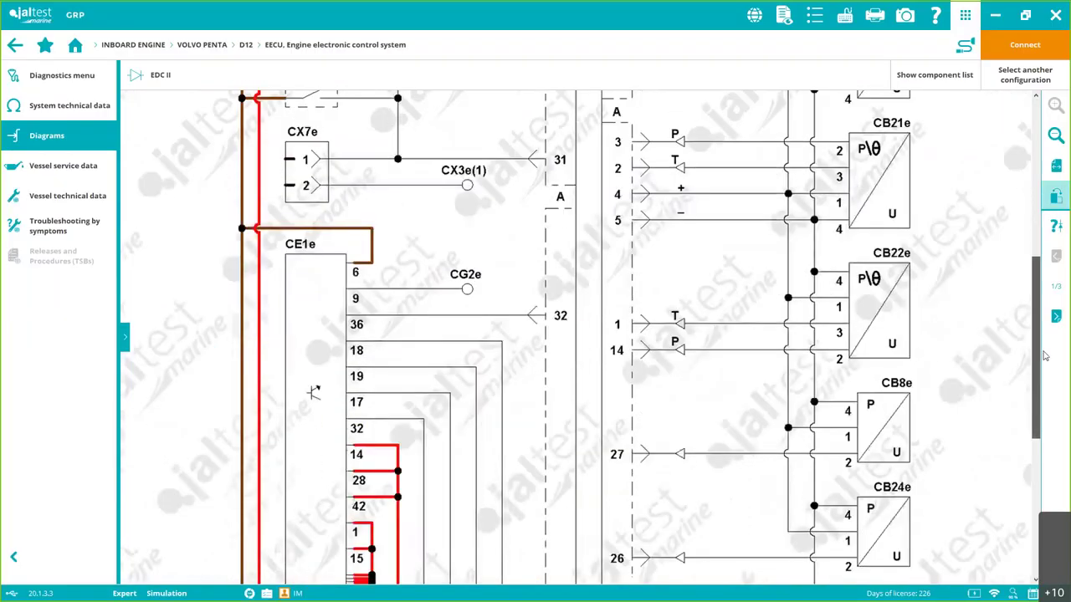
{"action": "scroll", "coordinate": [941, 91], "scroll_direction": "up", "scroll_amount": 1}
Show the component list beside the EDC II diagram and look at the diagram's print options without printing
{"action": "left_click", "coordinate": [935, 80]}
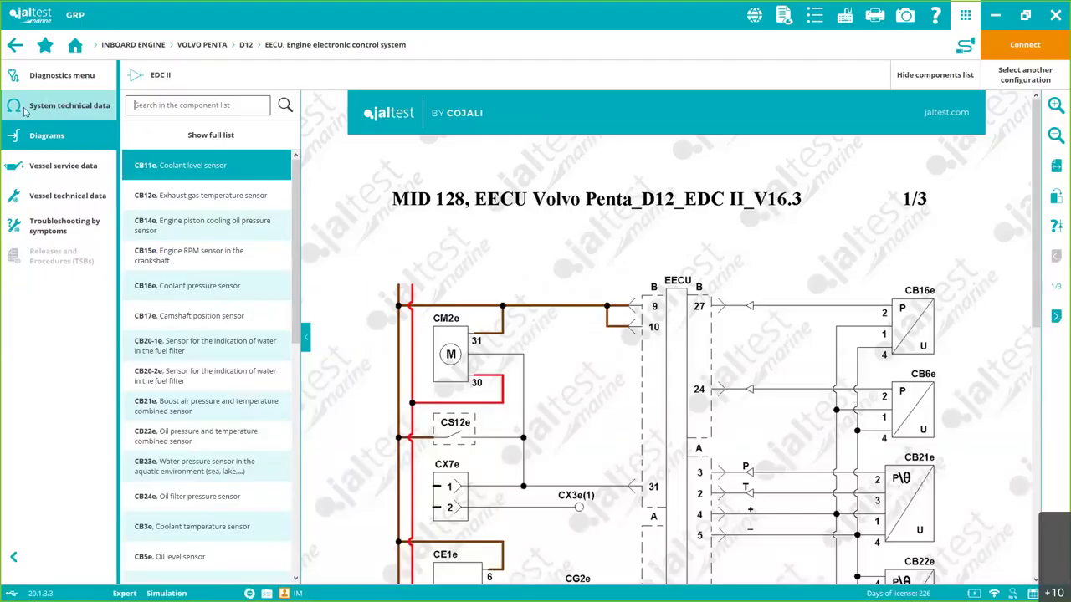
{"action": "left_click", "coordinate": [876, 18]}
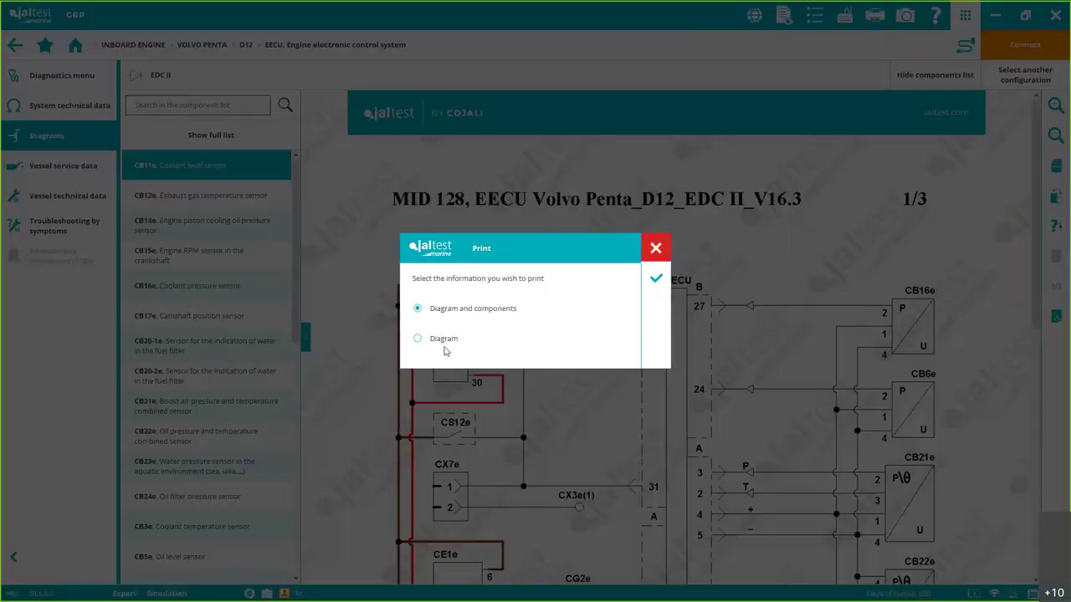
{"action": "left_click", "coordinate": [656, 250]}
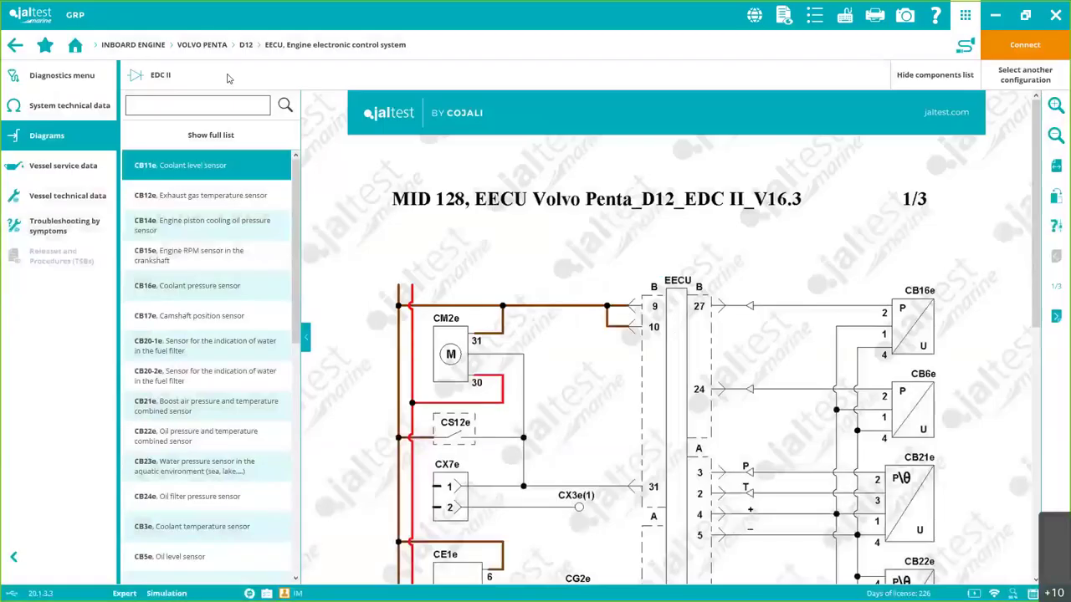
Open the vessel service data for engine type 12.1 715 (D12-715)
{"action": "left_click", "coordinate": [59, 172]}
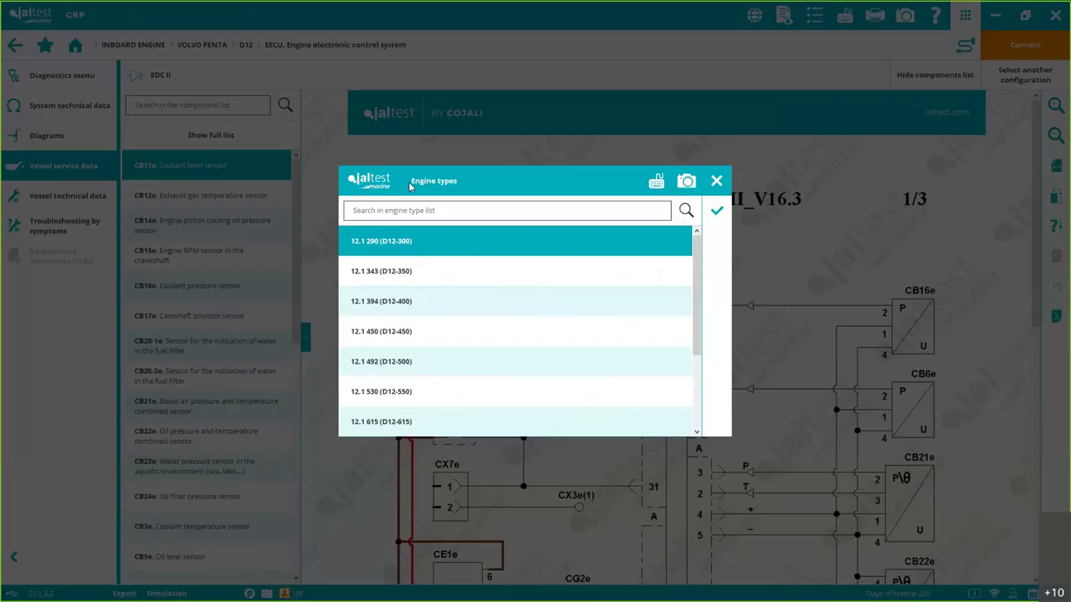
{"action": "scroll", "coordinate": [535, 351], "scroll_direction": "down", "scroll_amount": 5}
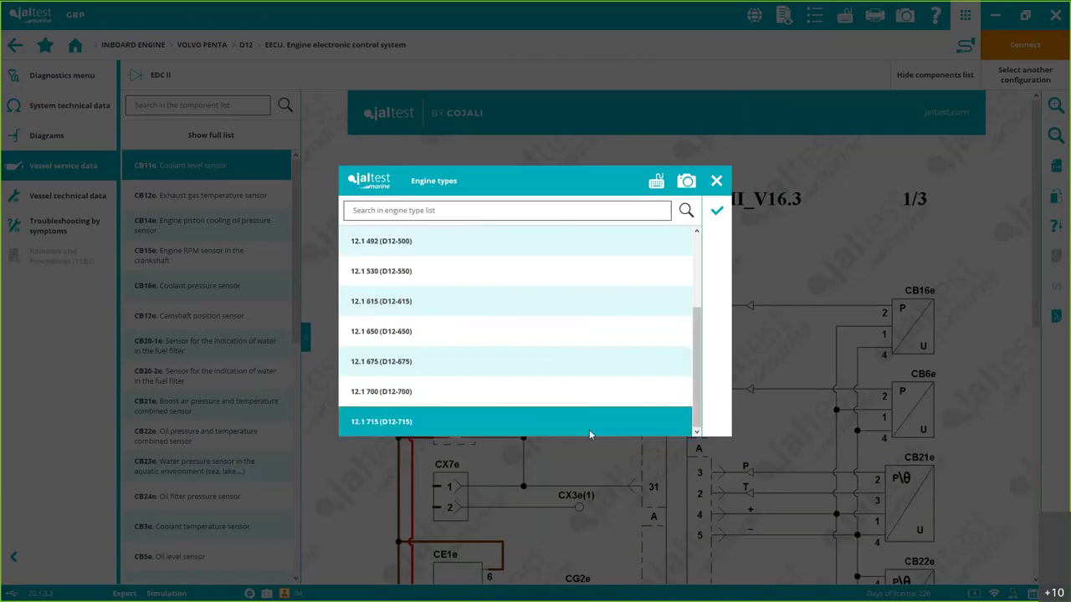
{"action": "left_click", "coordinate": [717, 213]}
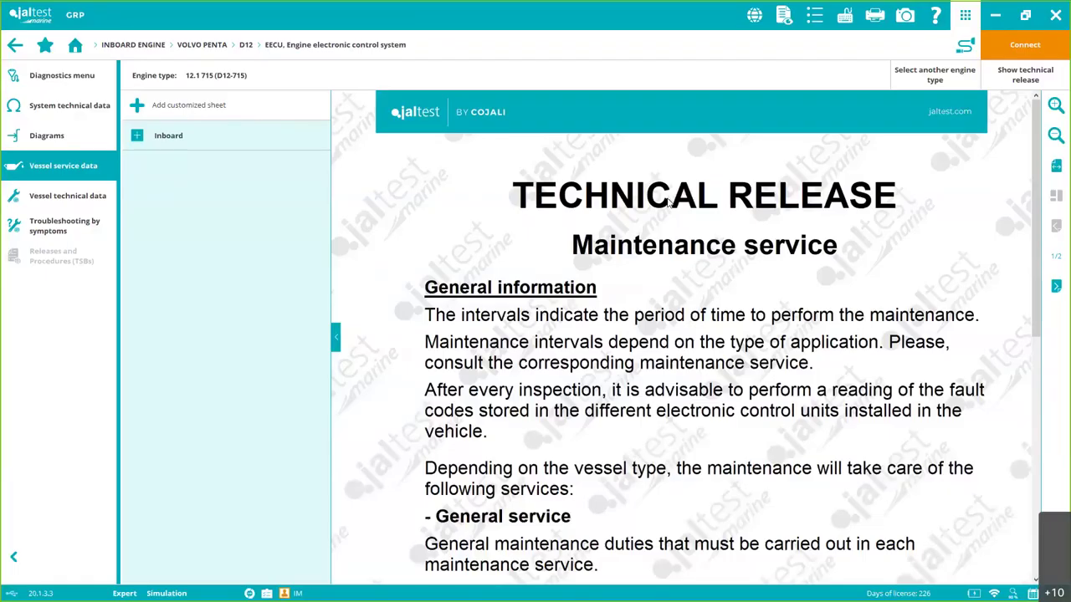
In the Inboard annual inspection's engine compartment, select the air filter change and the engine block corrosion check and protection services
{"action": "left_click", "coordinate": [139, 137]}
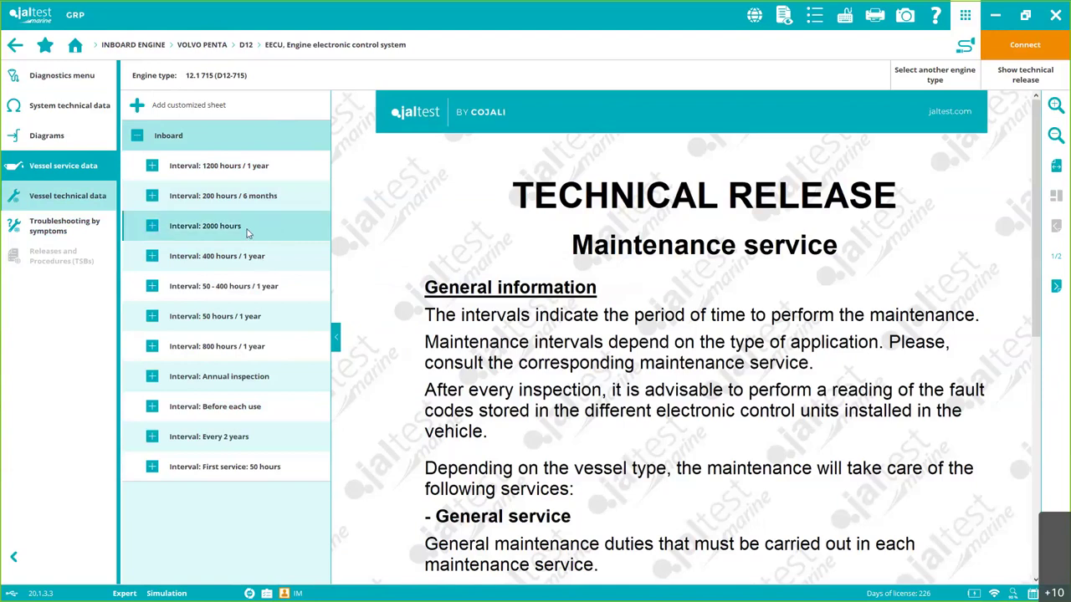
{"action": "left_click", "coordinate": [154, 378]}
{"action": "left_click", "coordinate": [227, 410]}
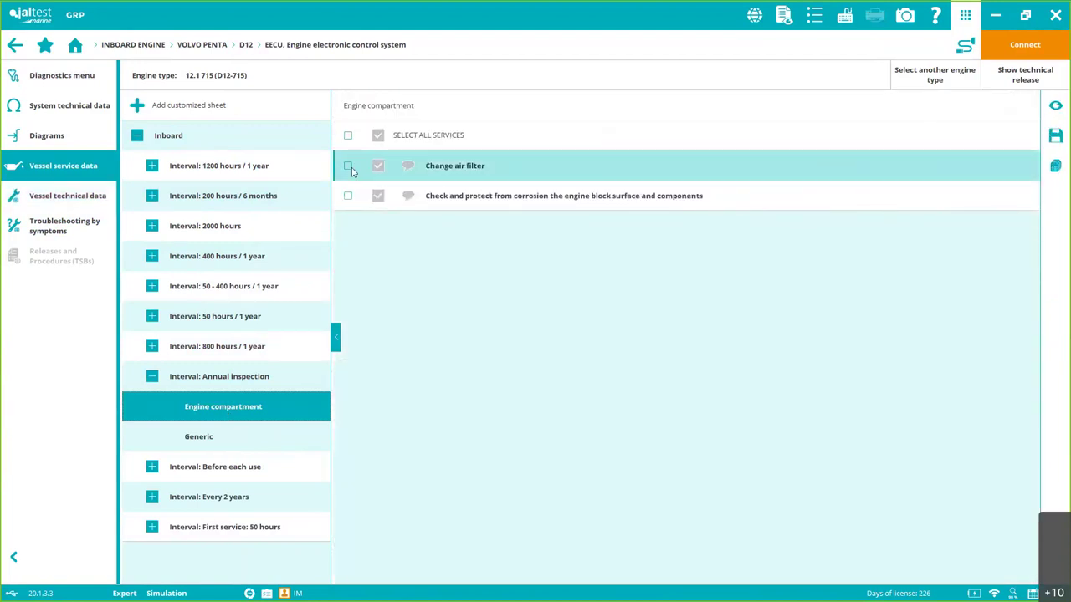
{"action": "left_click", "coordinate": [349, 166]}
{"action": "left_click", "coordinate": [349, 195]}
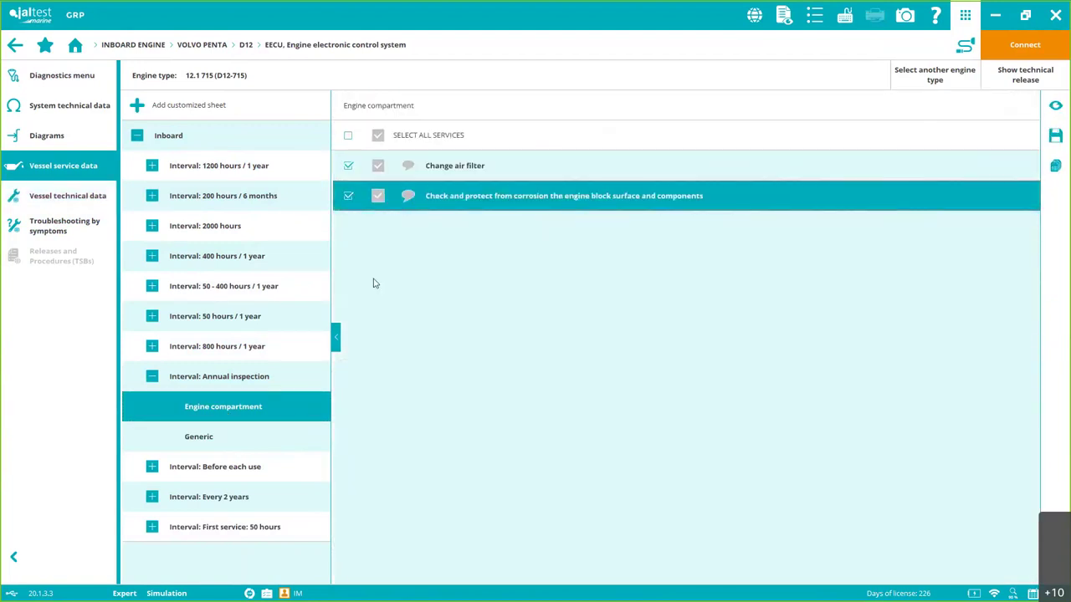
Mark the Change air filter service as completed and add the comment "notes" to it
{"action": "left_click", "coordinate": [378, 167]}
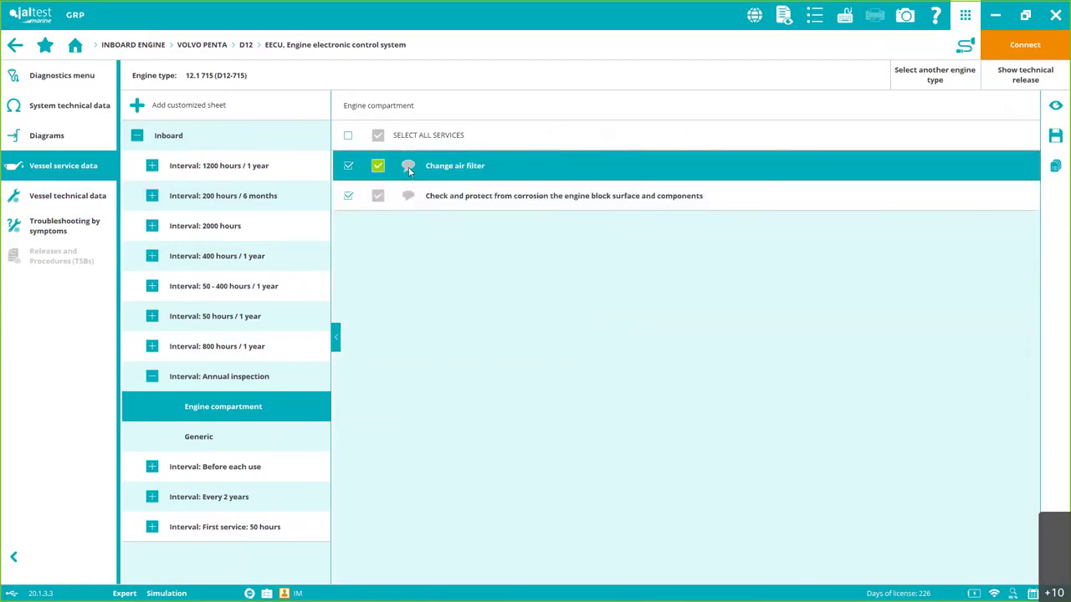
{"action": "left_click", "coordinate": [408, 167]}
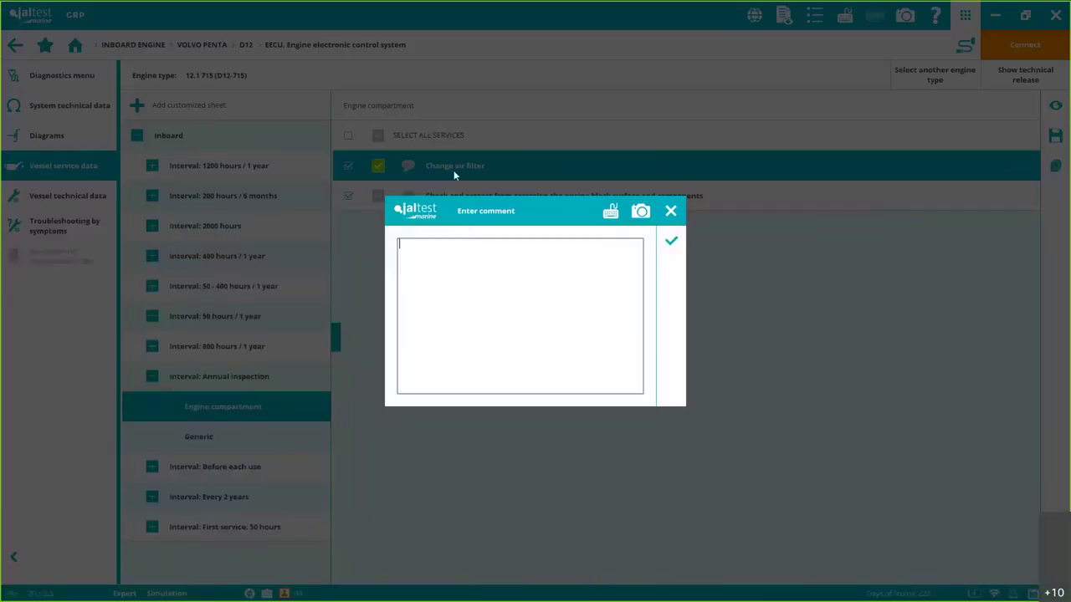
{"action": "left_click", "coordinate": [681, 241]}
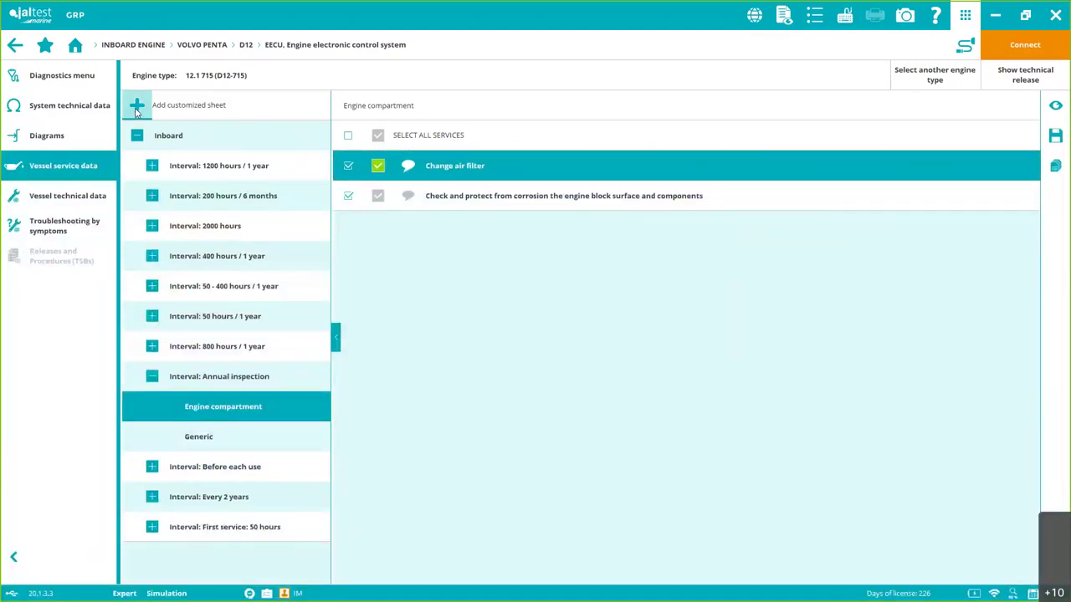
Look at the blank customized maintenance sheet form, and preview the maintenance report from its header to the engine compartment services
{"action": "left_click", "coordinate": [139, 109]}
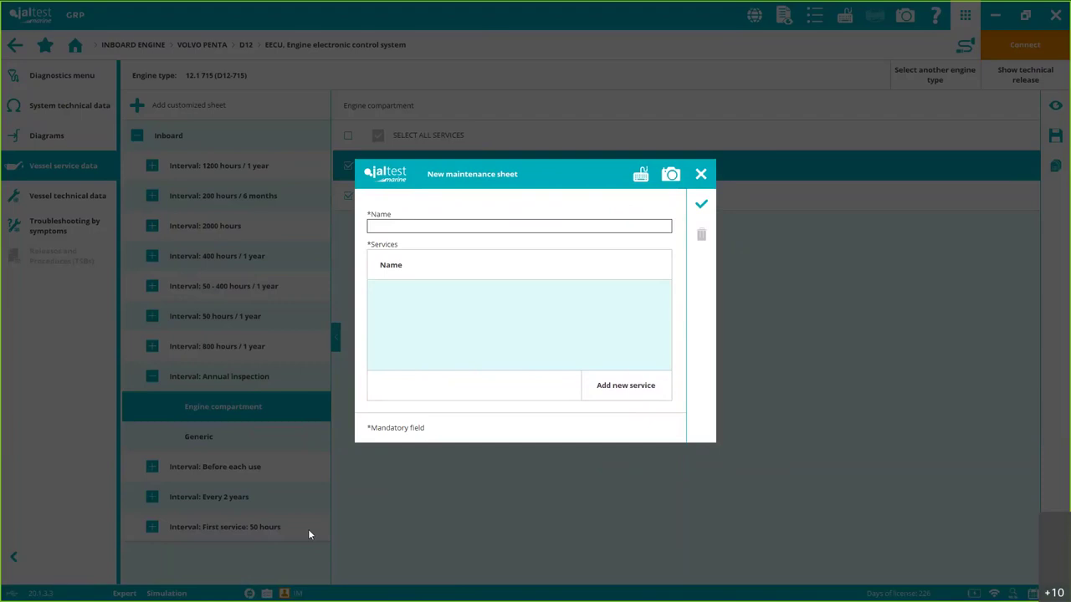
{"action": "left_click", "coordinate": [701, 175]}
{"action": "left_click", "coordinate": [1056, 106]}
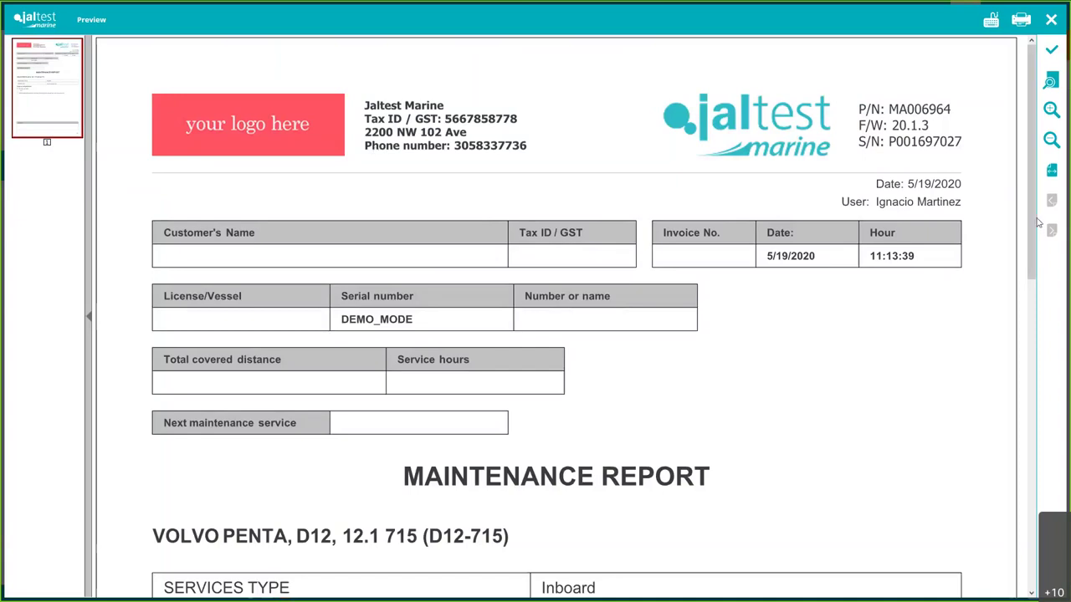
{"action": "scroll", "coordinate": [1034, 269], "scroll_direction": "down", "scroll_amount": 3}
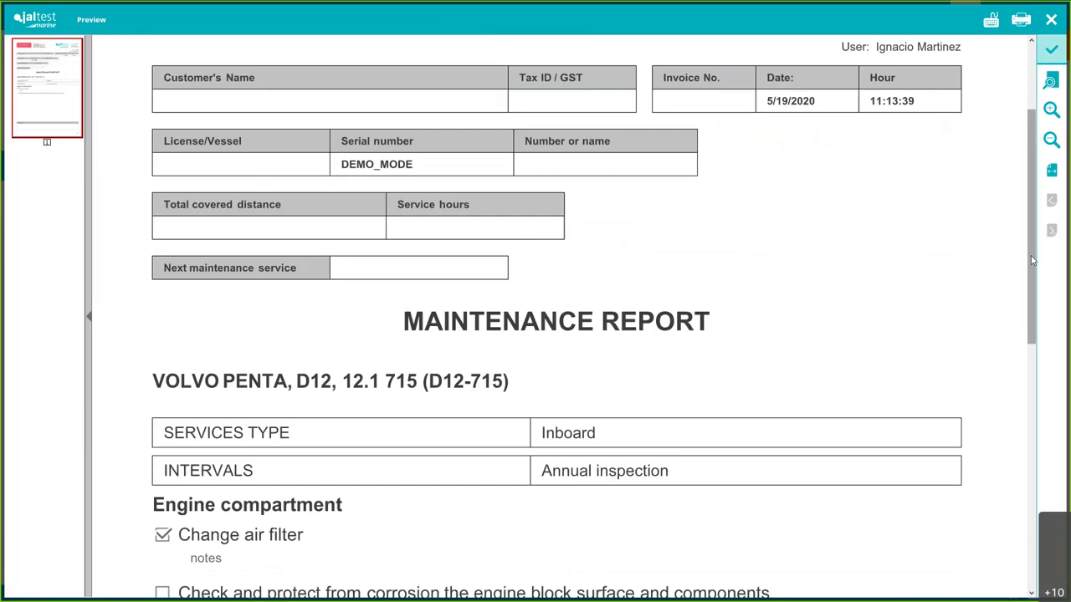
{"action": "scroll", "coordinate": [923, 258], "scroll_direction": "up", "scroll_amount": 3}
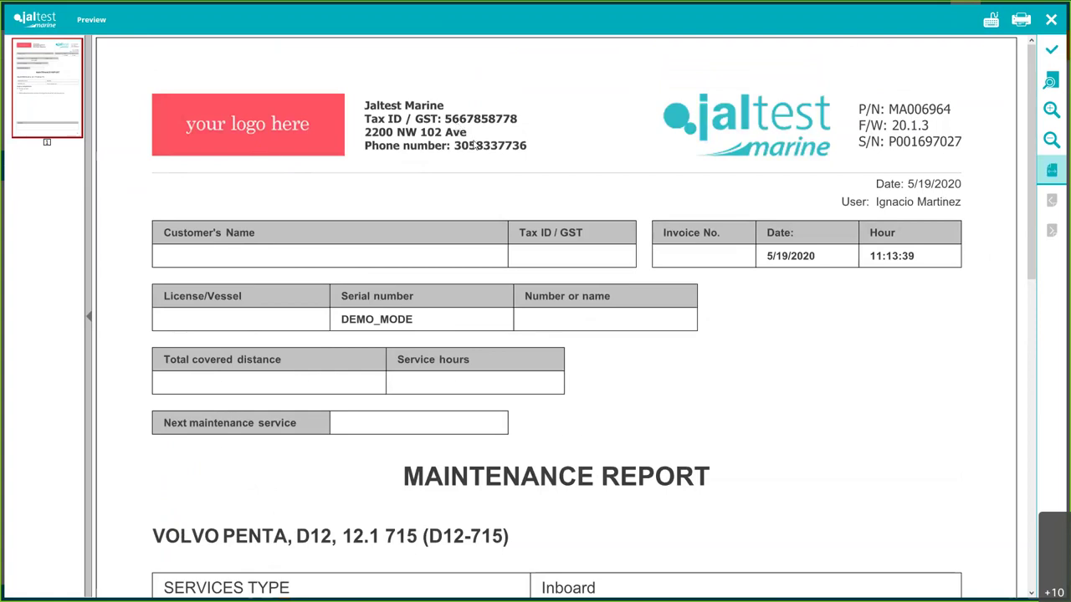
{"action": "left_click_drag", "start_coordinate": [1038, 173], "coordinate": [1034, 287]}
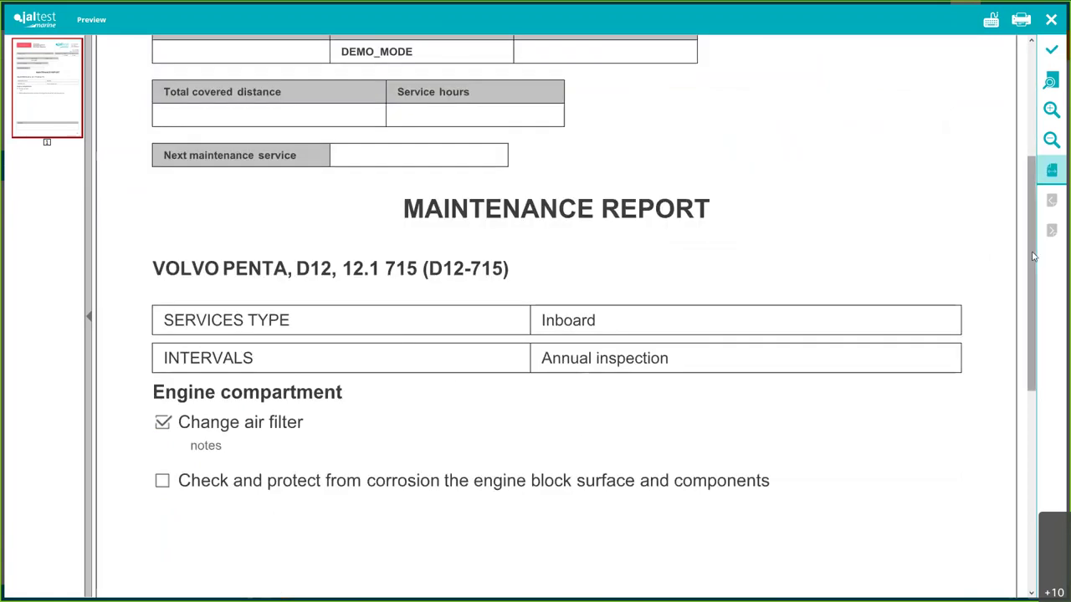
{"action": "scroll", "coordinate": [1032, 266], "scroll_direction": "down", "scroll_amount": 1}
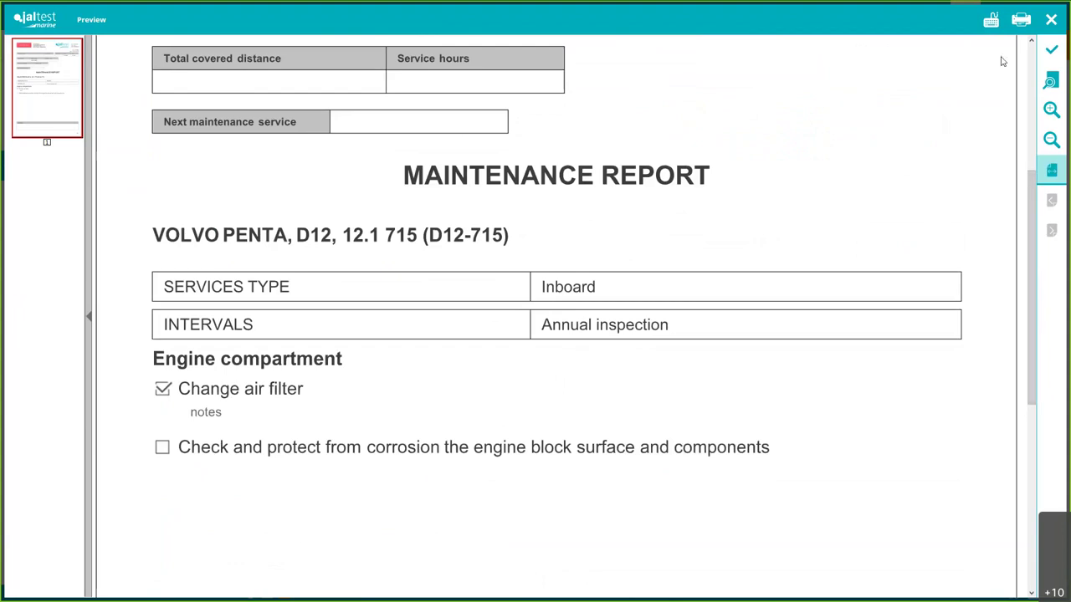
{"action": "left_click", "coordinate": [1053, 25]}
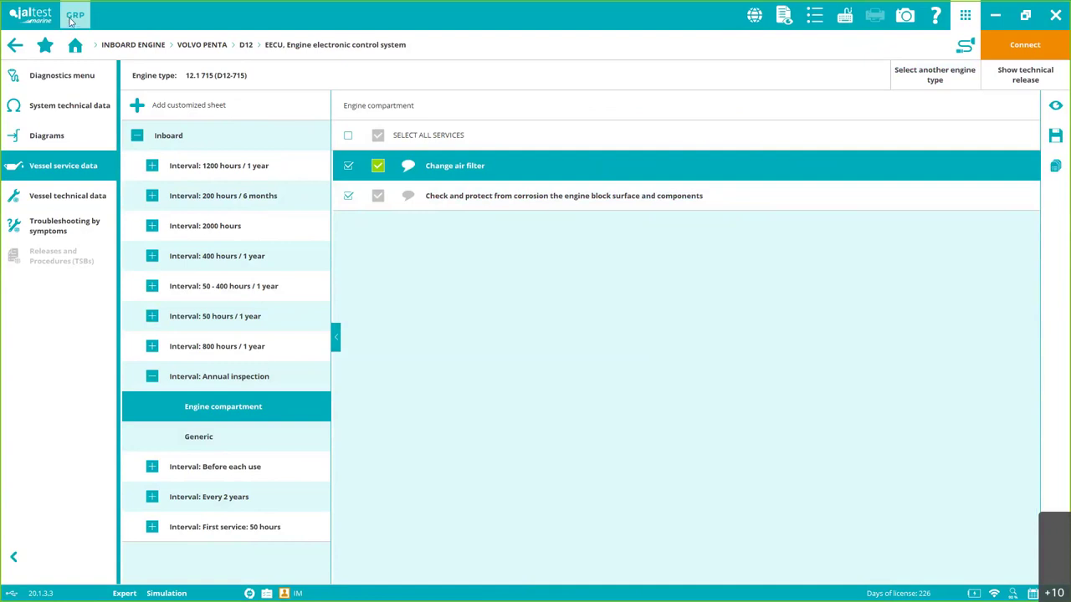
Open the vessel technical data for the D12-715 and look at its print options
{"action": "left_click", "coordinate": [67, 199]}
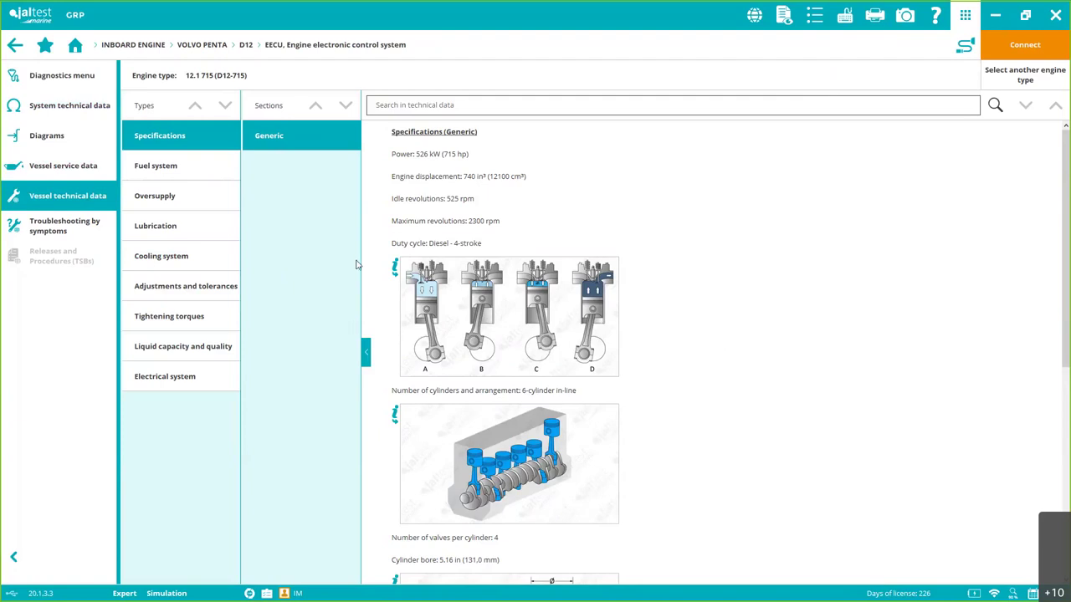
{"action": "left_click", "coordinate": [875, 15]}
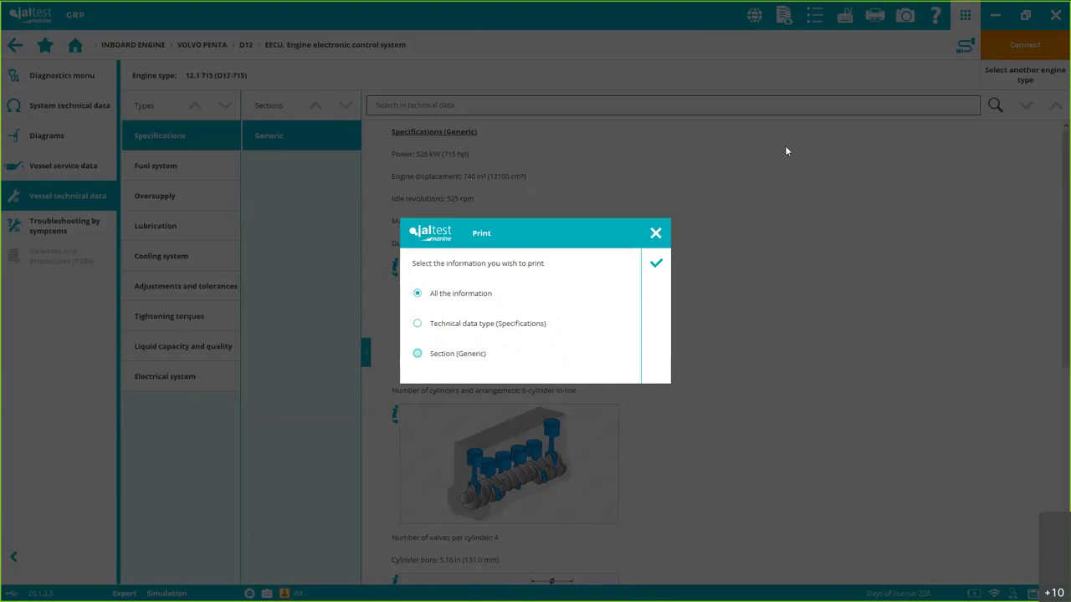
{"action": "left_click", "coordinate": [656, 233]}
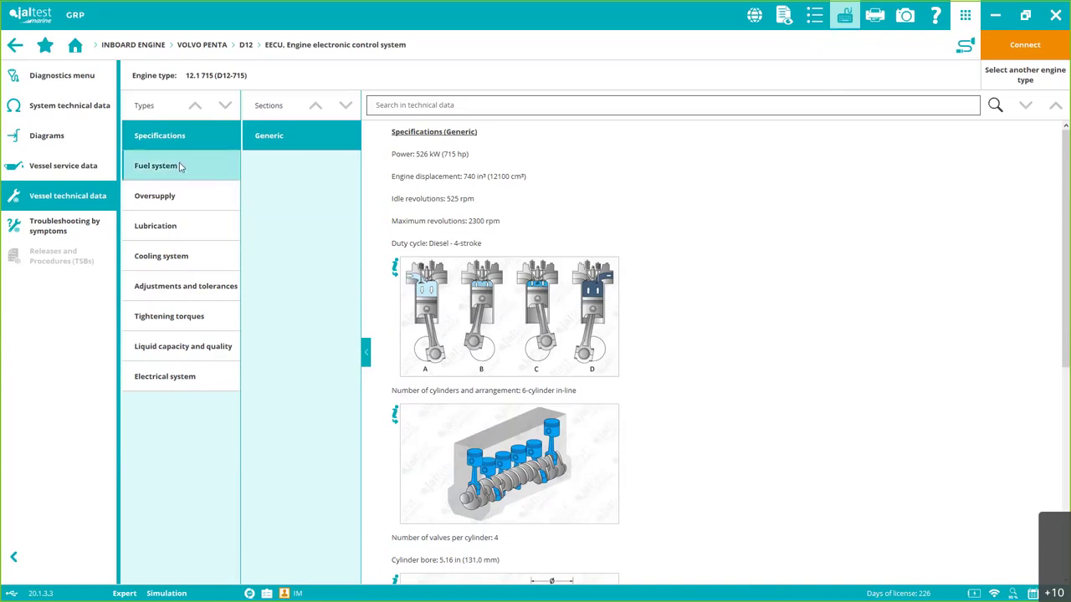
Browse the fuel system, oversupply and cooling system sections of the vessel technical data
{"action": "left_click", "coordinate": [206, 174]}
{"action": "left_click", "coordinate": [187, 204]}
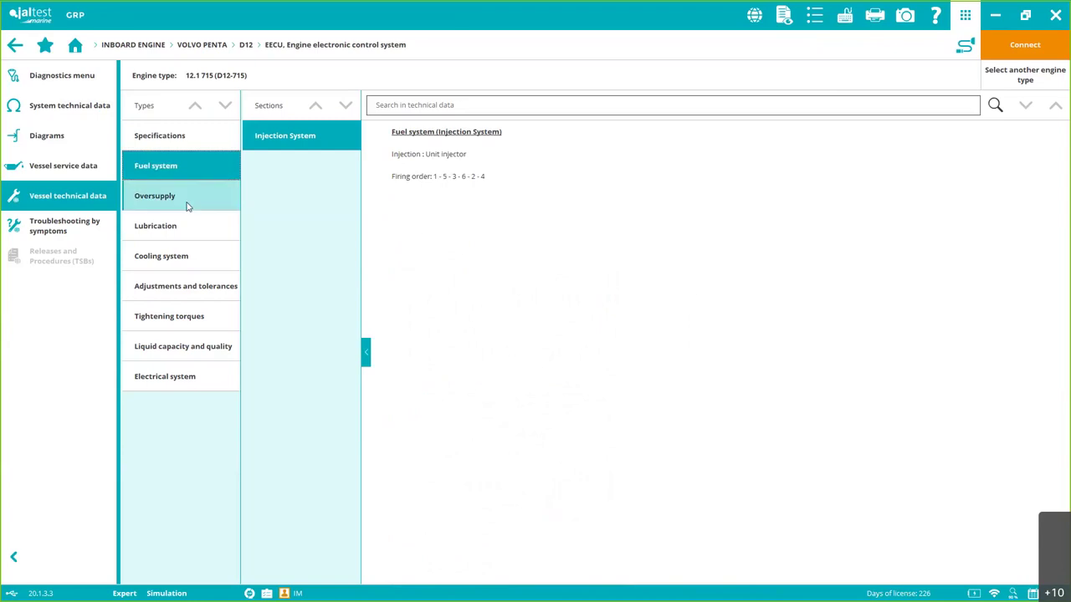
{"action": "left_click", "coordinate": [190, 261]}
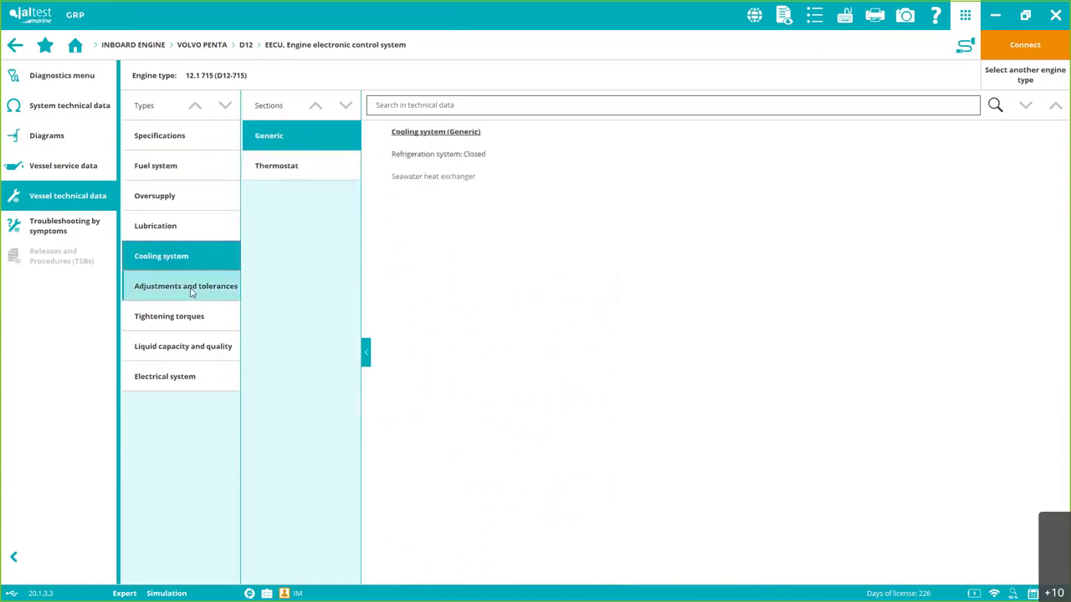
View the cylinder head tightening torques and enlarge the bolt tightening sequence diagram
{"action": "left_click", "coordinate": [184, 316]}
{"action": "left_click", "coordinate": [299, 202]}
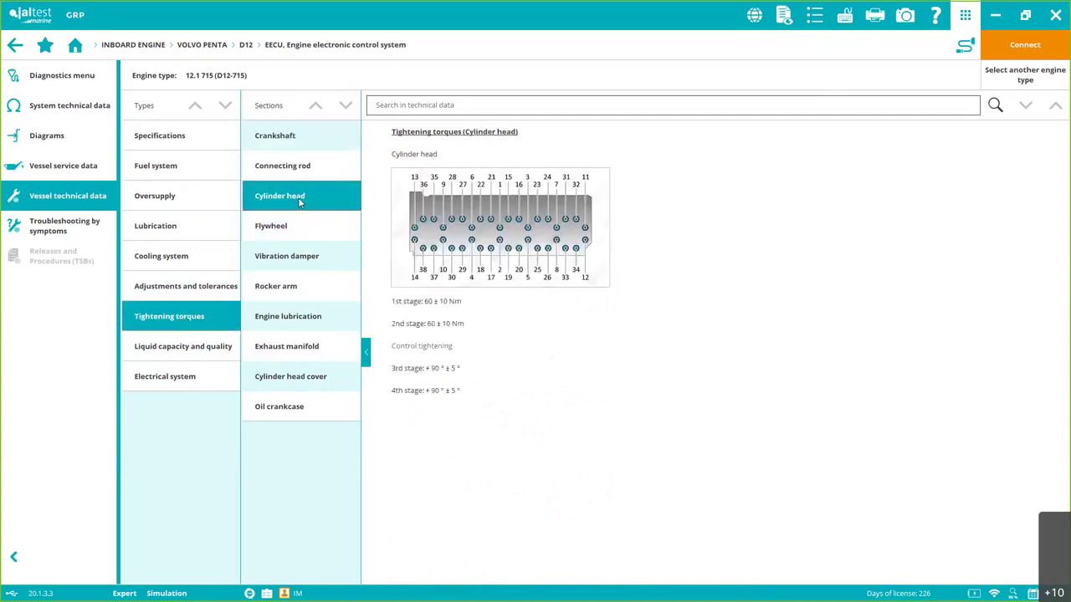
{"action": "left_click", "coordinate": [512, 220]}
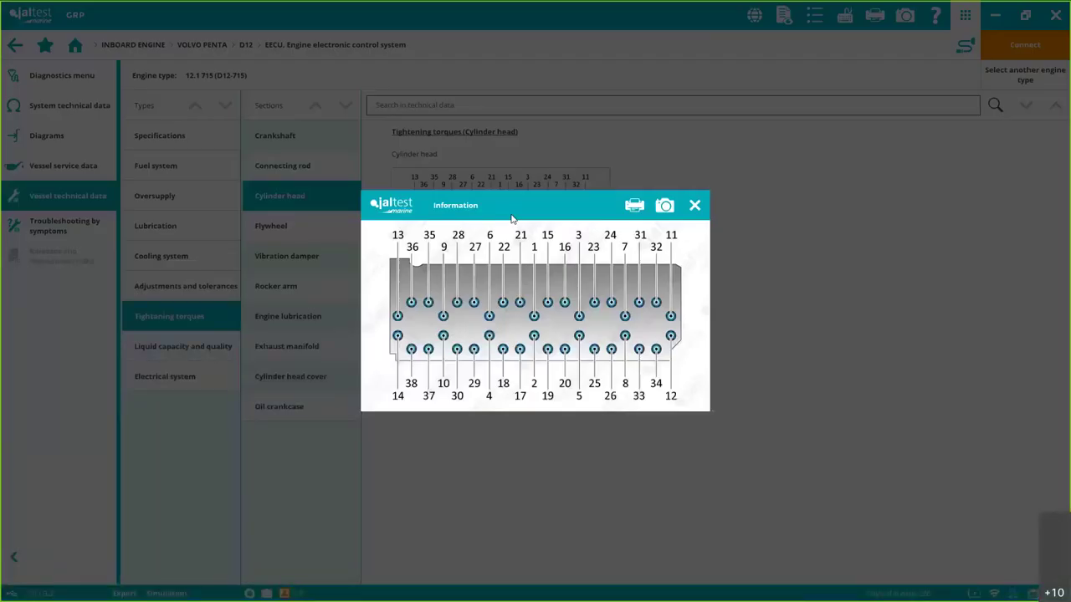
{"action": "left_click", "coordinate": [694, 206]}
View the valve adjustment data in the adjustments and tolerances, and look at the list of other engine types without changing the selection
{"action": "left_click", "coordinate": [185, 286]}
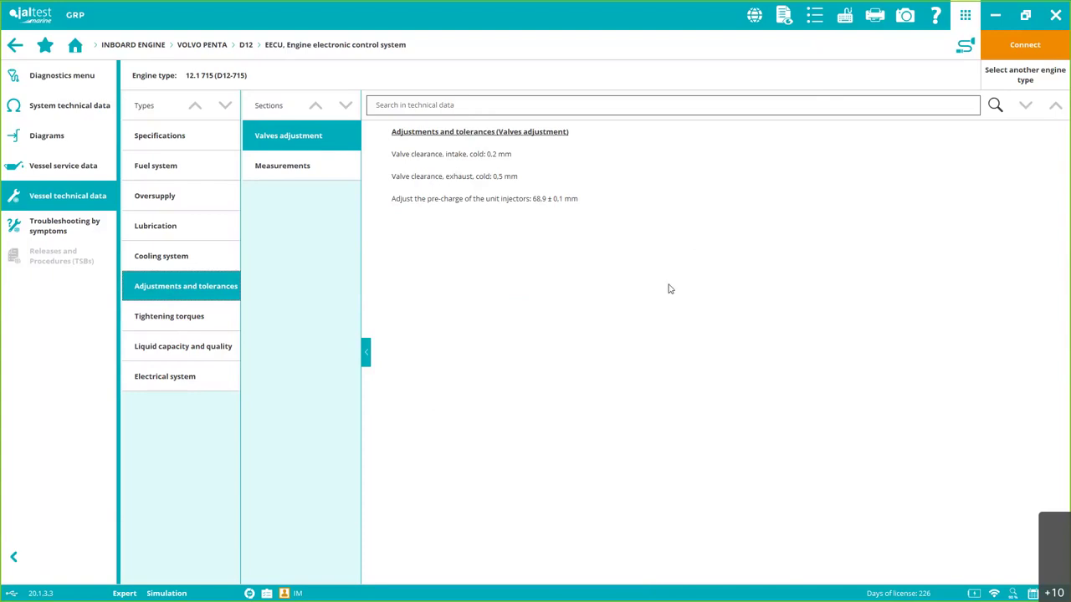
{"action": "left_click", "coordinate": [1034, 81]}
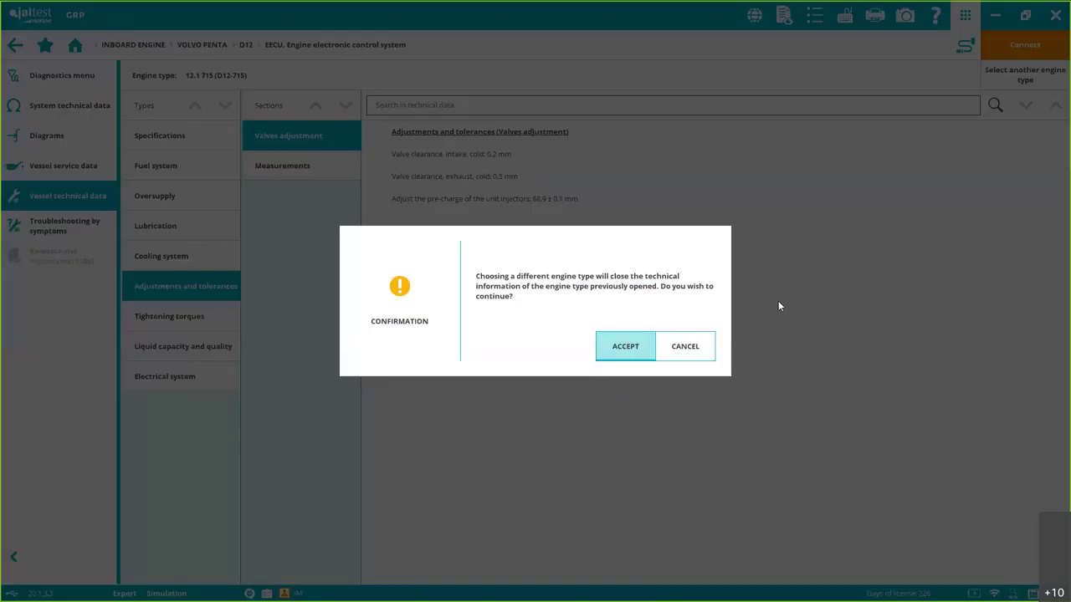
{"action": "left_click", "coordinate": [623, 349]}
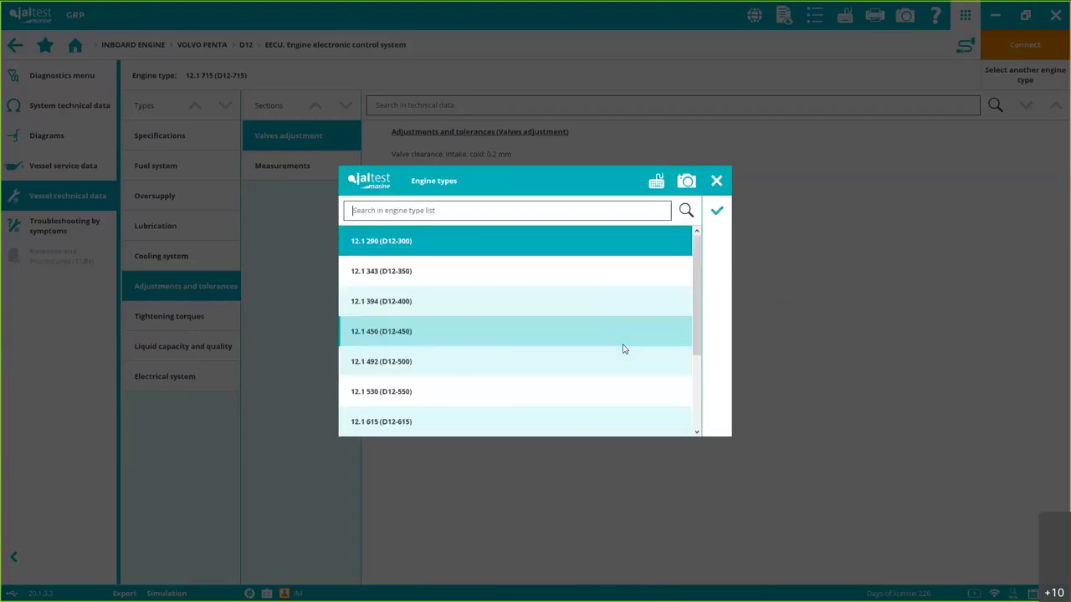
{"action": "left_click", "coordinate": [717, 181]}
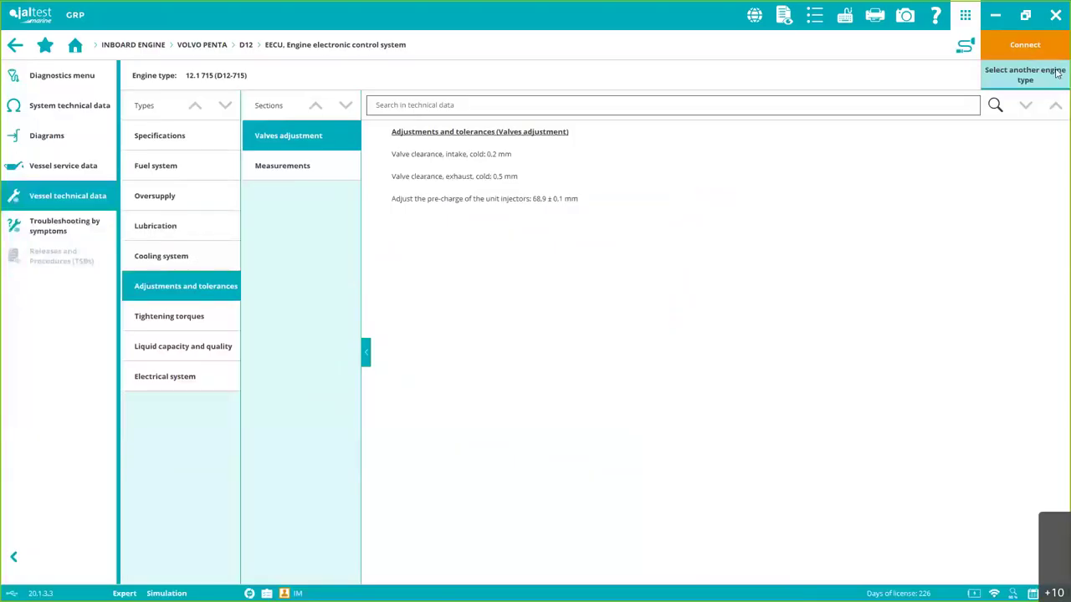
Open troubleshooting by symptoms and expand all procedure steps for Excessive engine vibration
{"action": "left_click", "coordinate": [84, 231]}
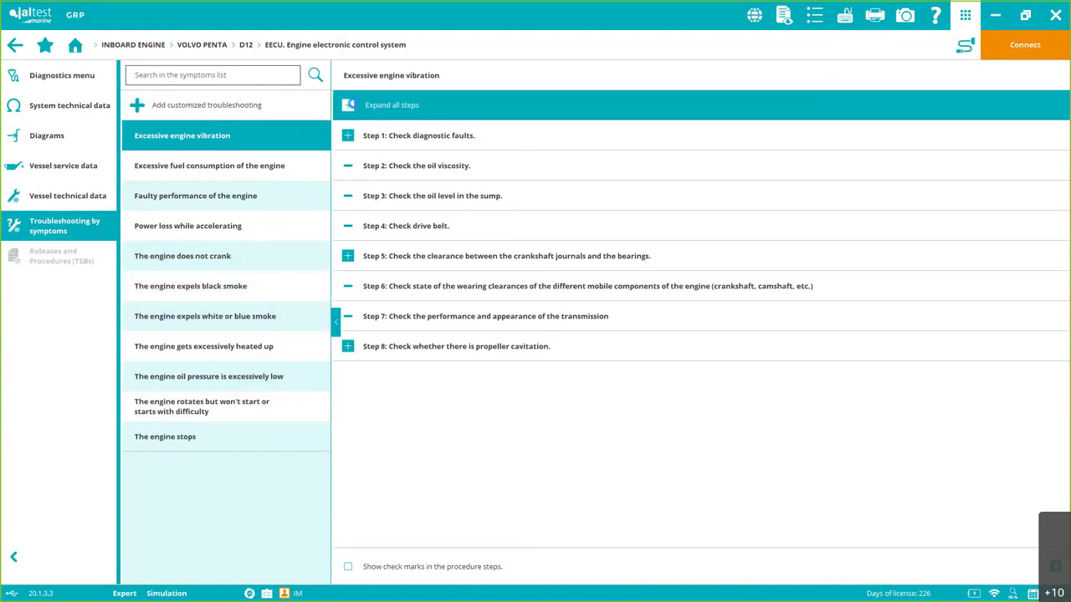
{"action": "left_click", "coordinate": [348, 105]}
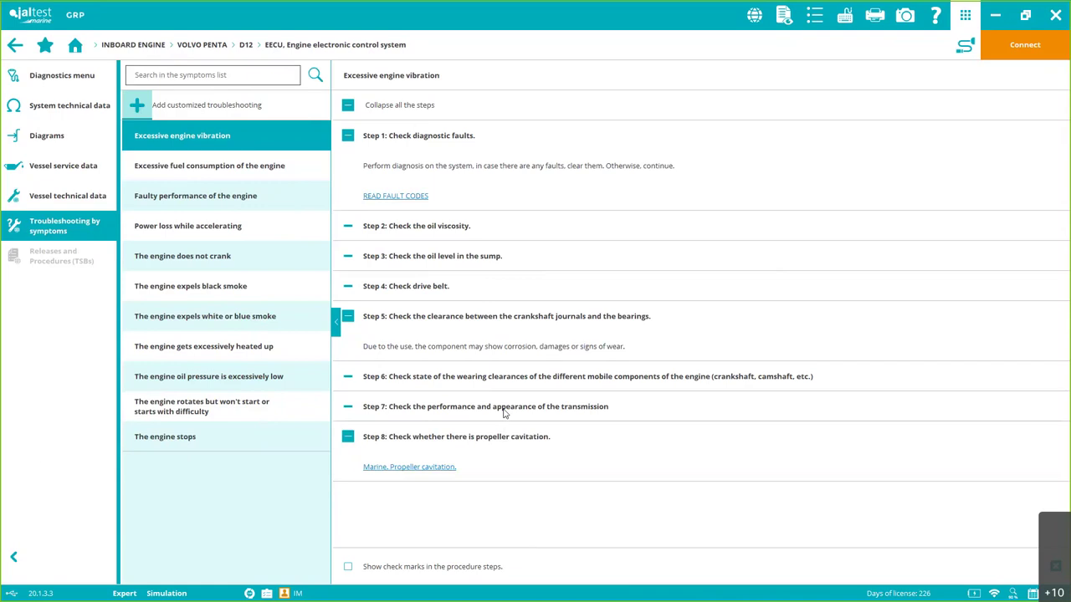
{"action": "left_click", "coordinate": [788, 21]}
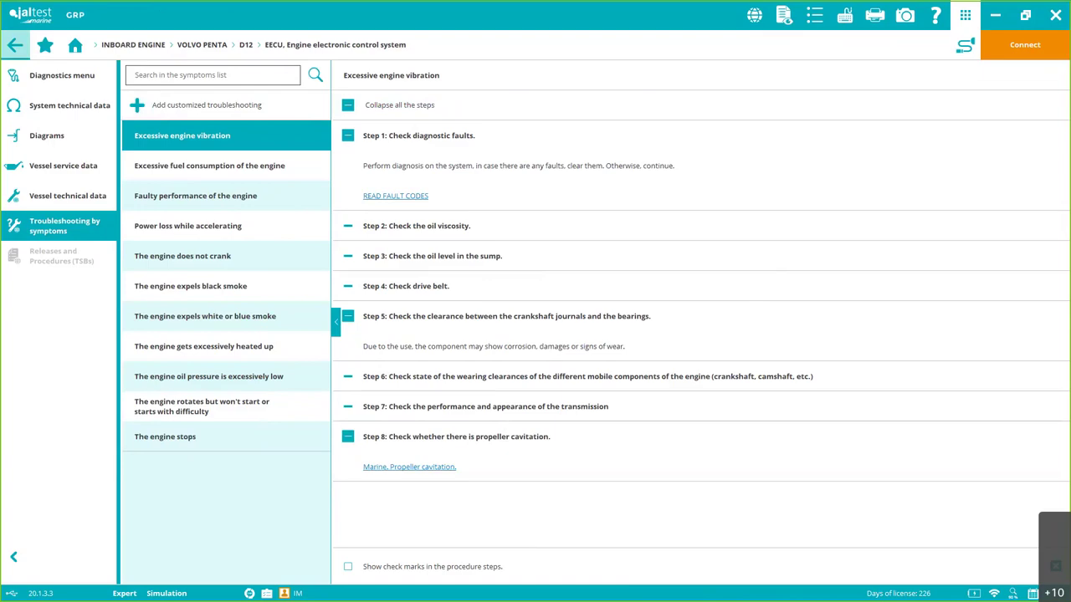
Return to the Volvo Penta model list without saving the diagnostic report, closing the open technical information windows
{"action": "left_click", "coordinate": [15, 47]}
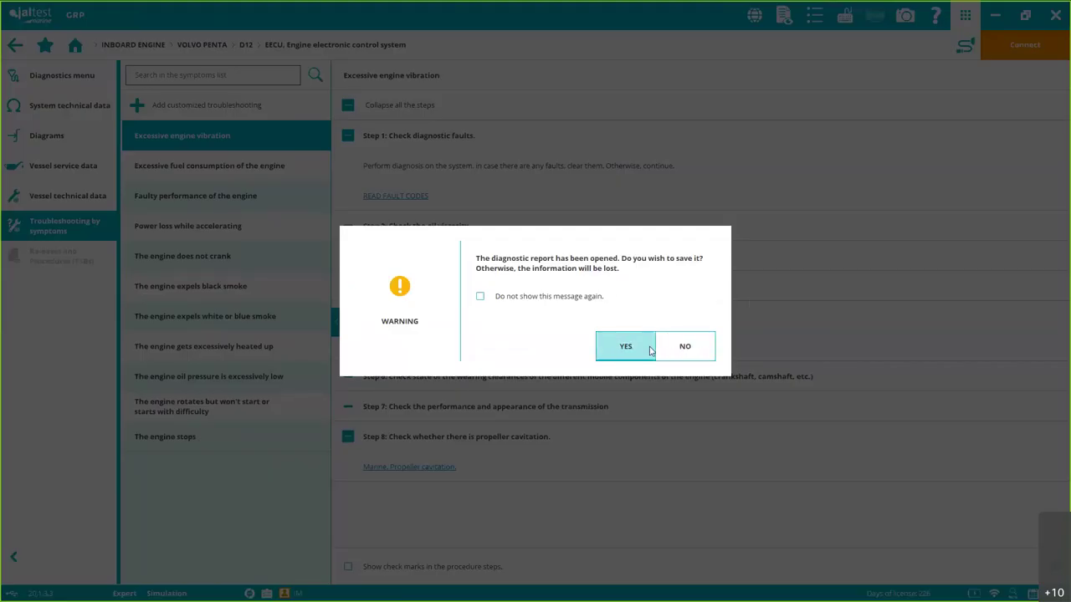
{"action": "left_click", "coordinate": [691, 356]}
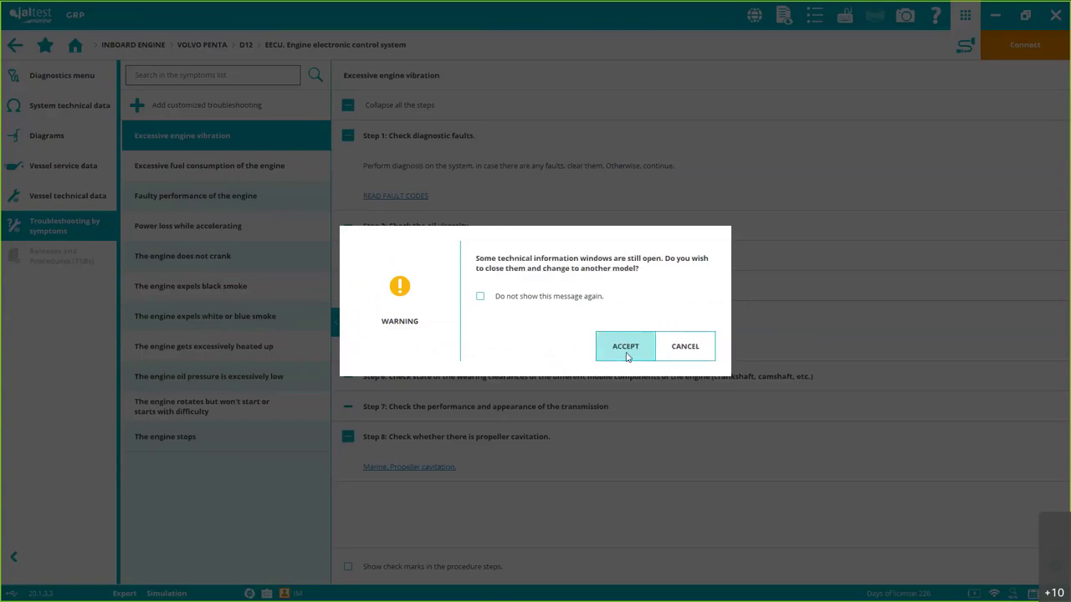
{"action": "left_click", "coordinate": [628, 349]}
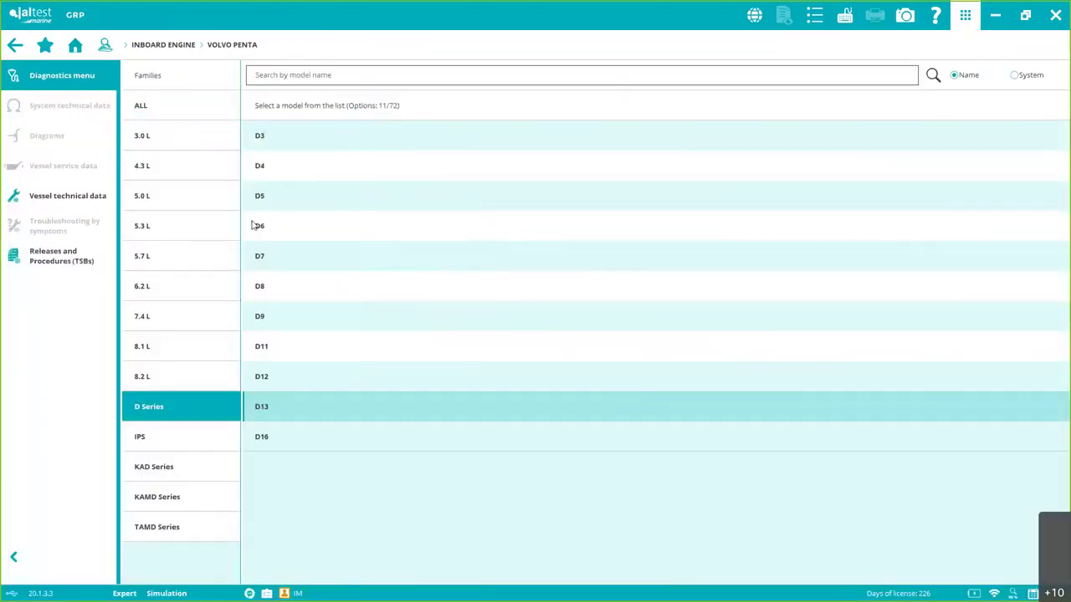
Switch to PowerPoint, start the slideshow at the Technical Information slide, advance to the GRP Management Tool slide and end the show
{"action": "left_click", "coordinate": [995, 17]}
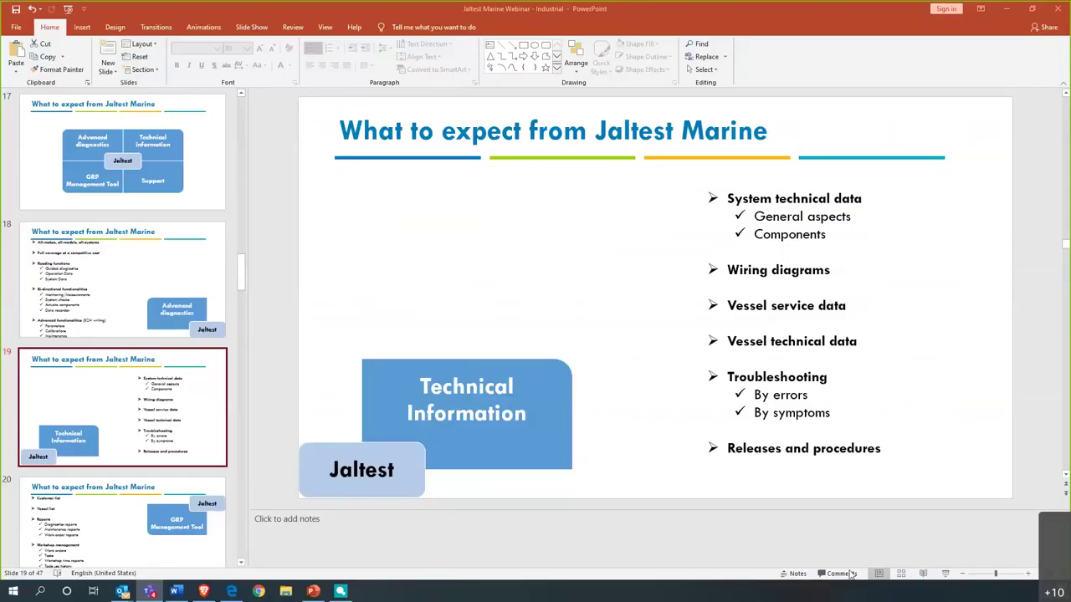
{"action": "left_click", "coordinate": [947, 576]}
{"action": "left_click", "coordinate": [750, 324]}
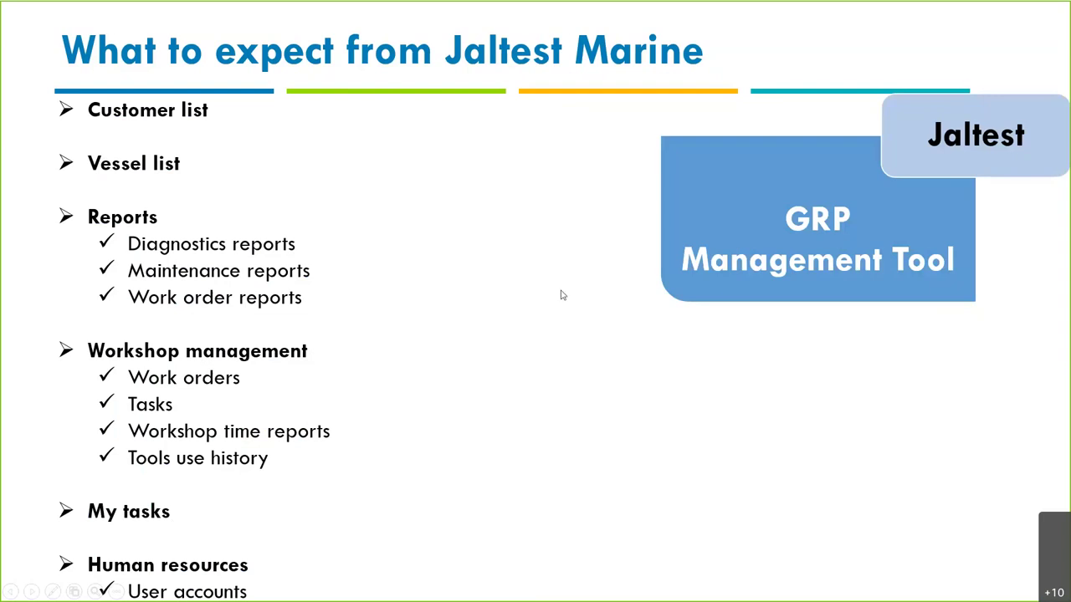
{"action": "key", "text": "Escape"}
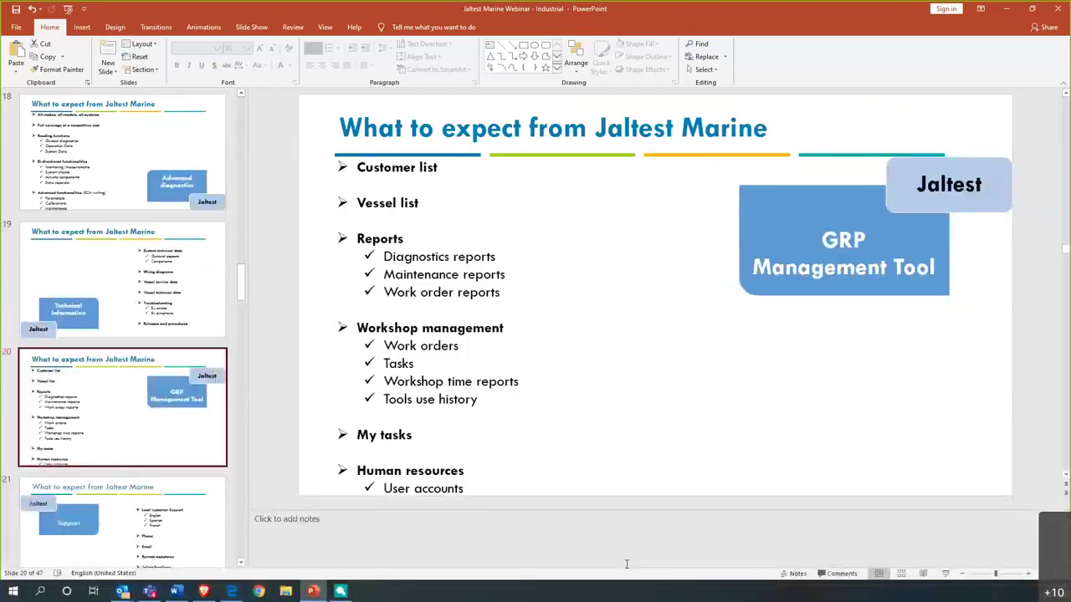
Switch back to Jaltest Marine, open the GRP management tool and look at its preferences
{"action": "left_click", "coordinate": [339, 591]}
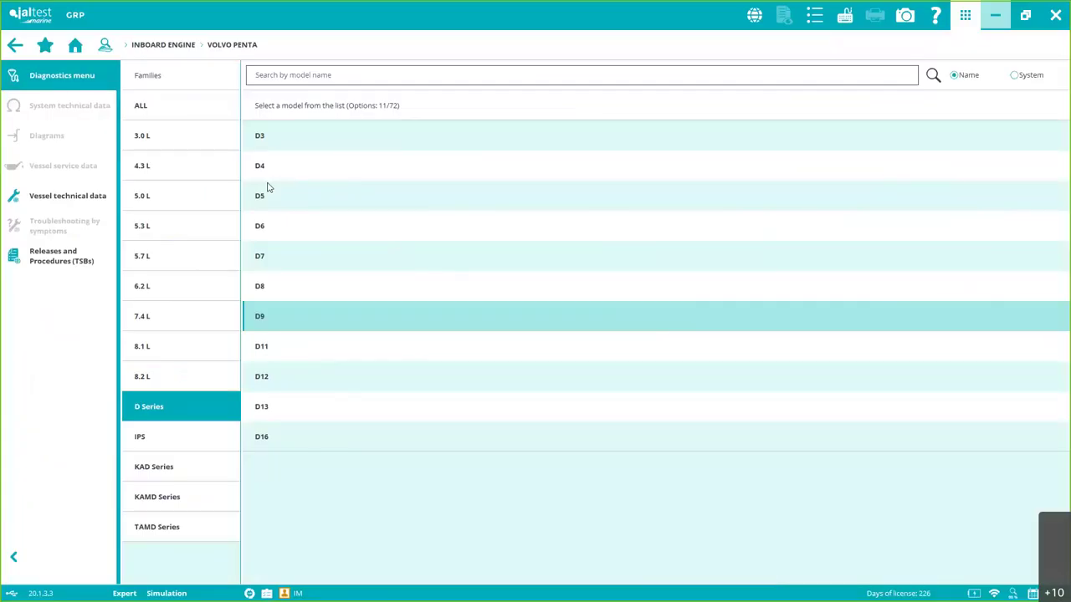
{"action": "left_click", "coordinate": [73, 21]}
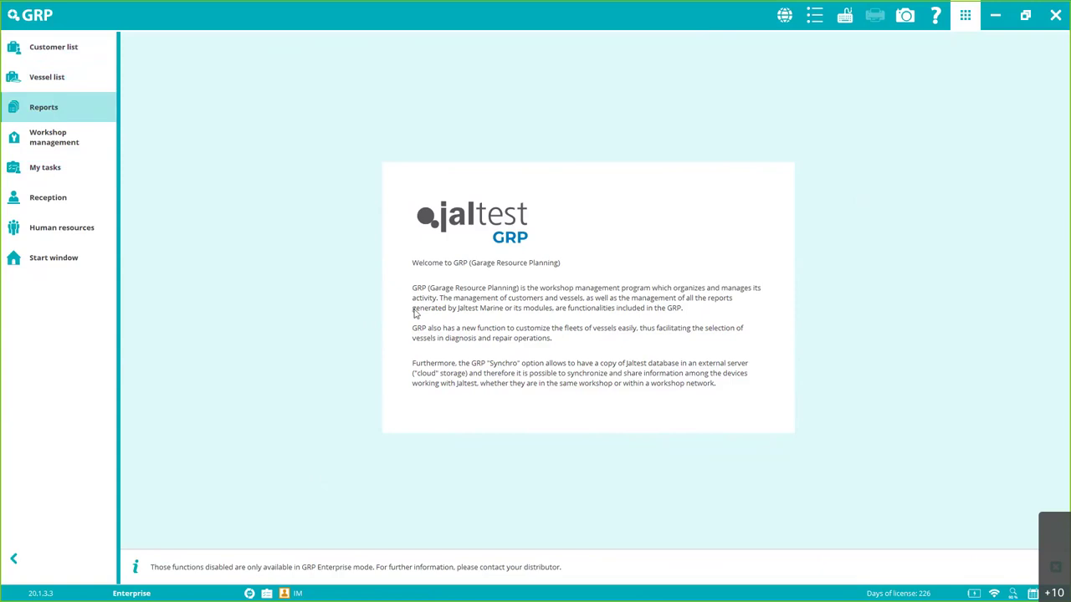
{"action": "left_click", "coordinate": [820, 19]}
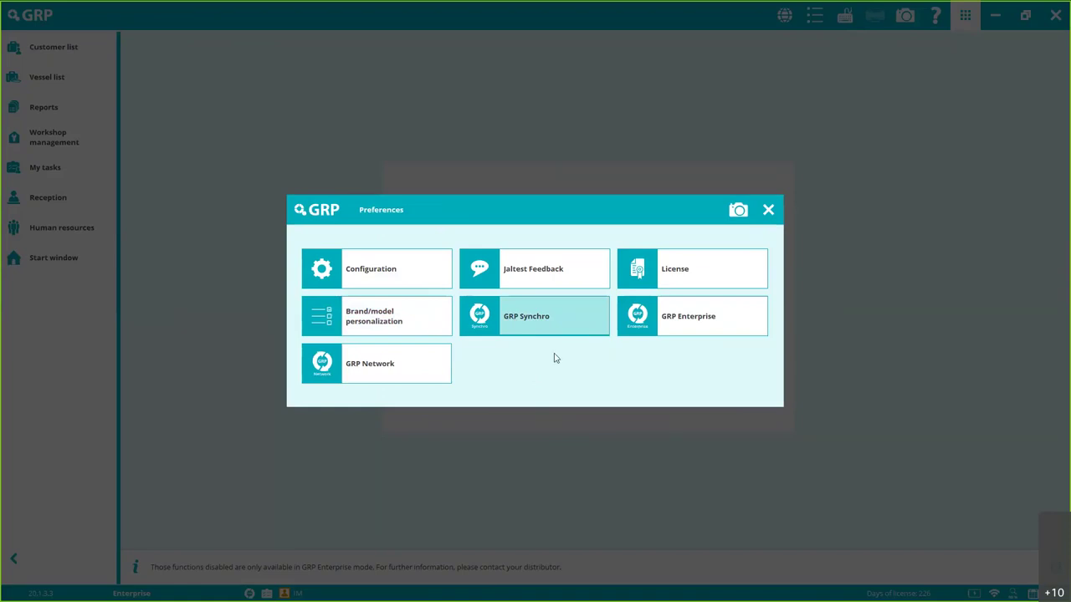
{"action": "key", "text": "Left"}
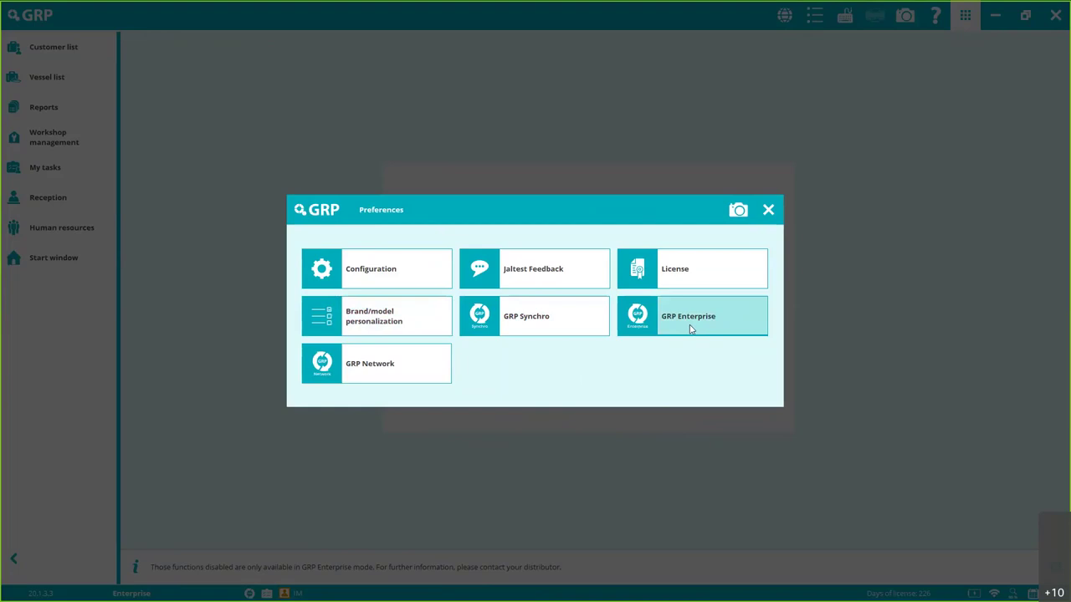
{"action": "left_click", "coordinate": [764, 174]}
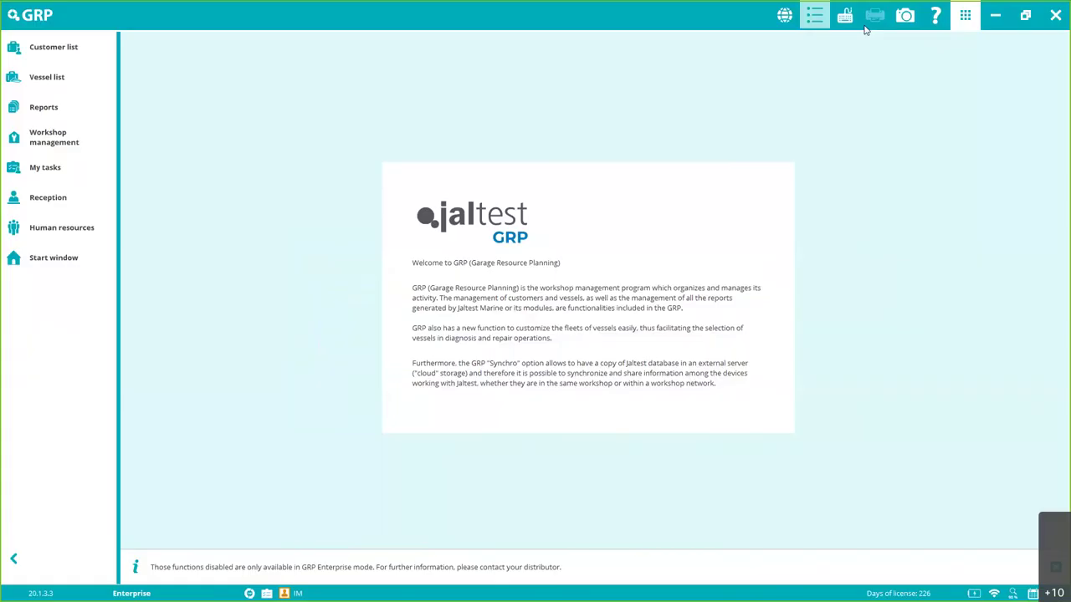
View the contact details in the GRP help, and review the GRP preferences options again
{"action": "left_click", "coordinate": [933, 19]}
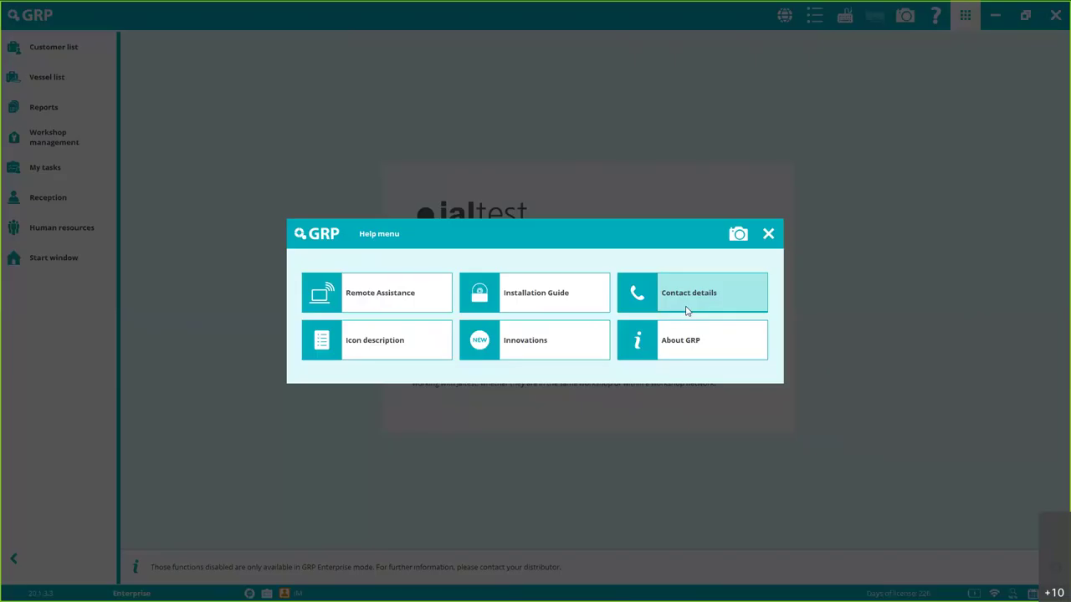
{"action": "left_click", "coordinate": [687, 310]}
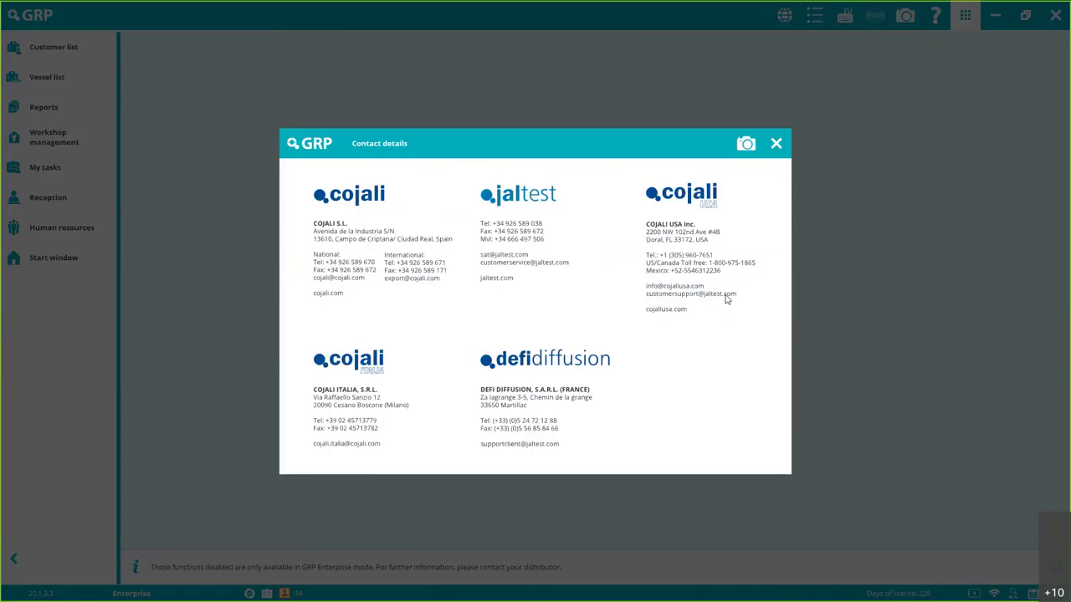
{"action": "left_click", "coordinate": [776, 144]}
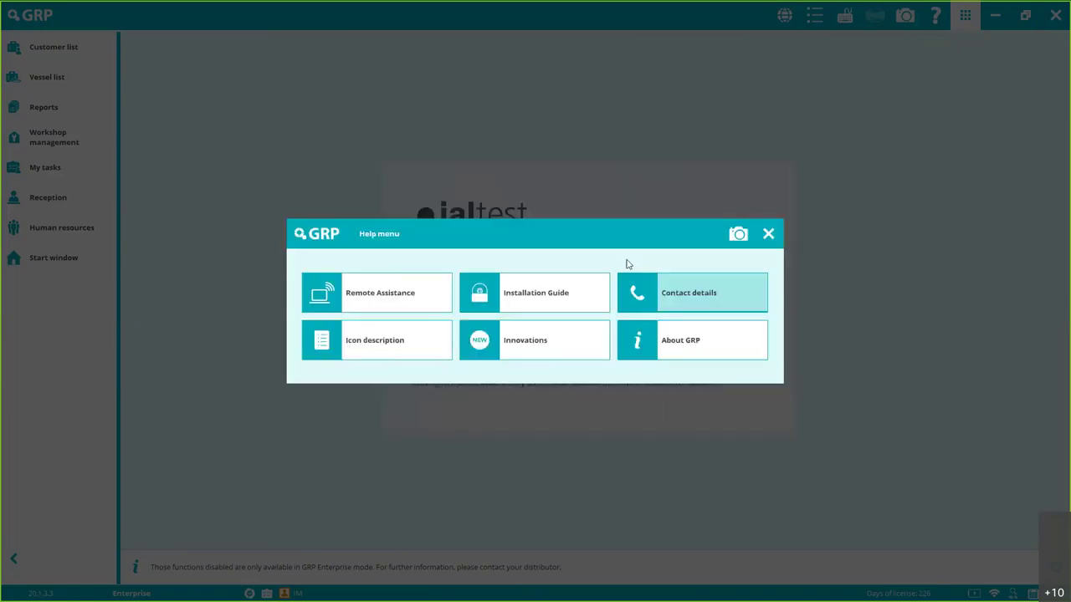
{"action": "left_click", "coordinate": [768, 234]}
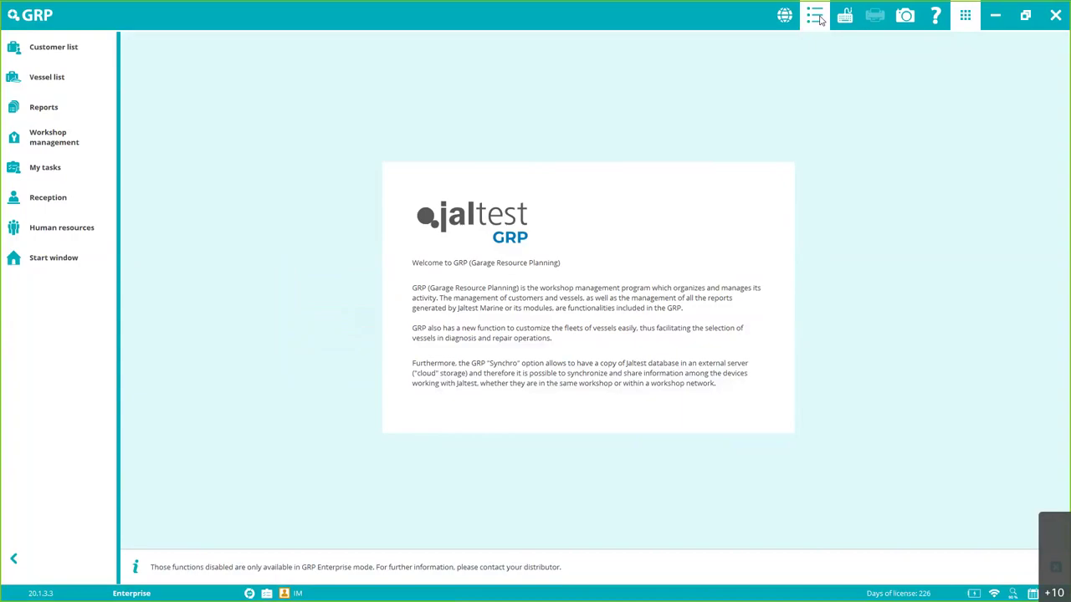
{"action": "left_click", "coordinate": [817, 17]}
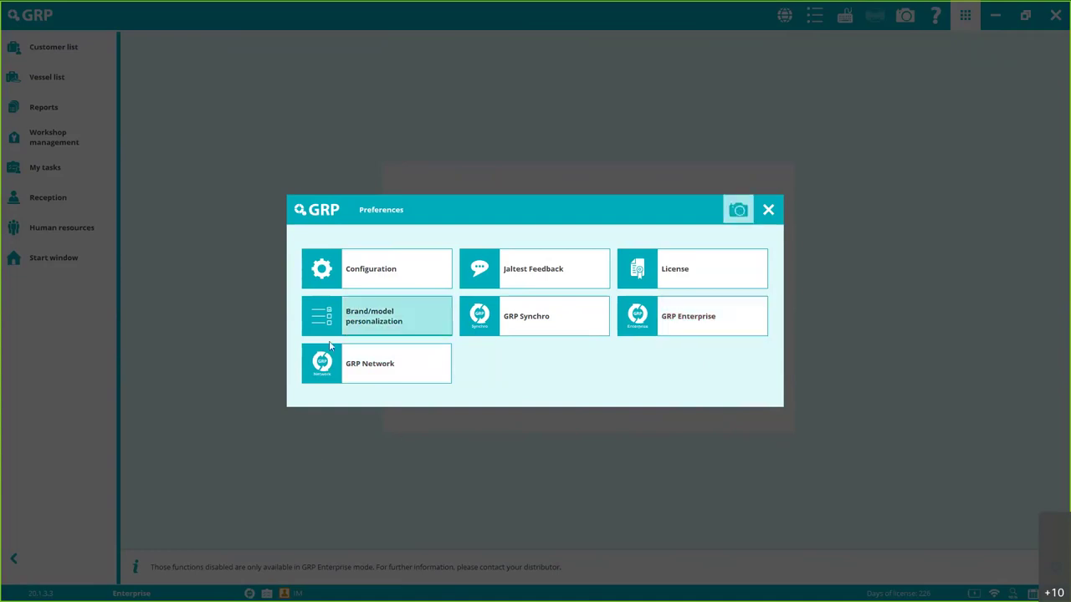
{"action": "left_click", "coordinate": [769, 210]}
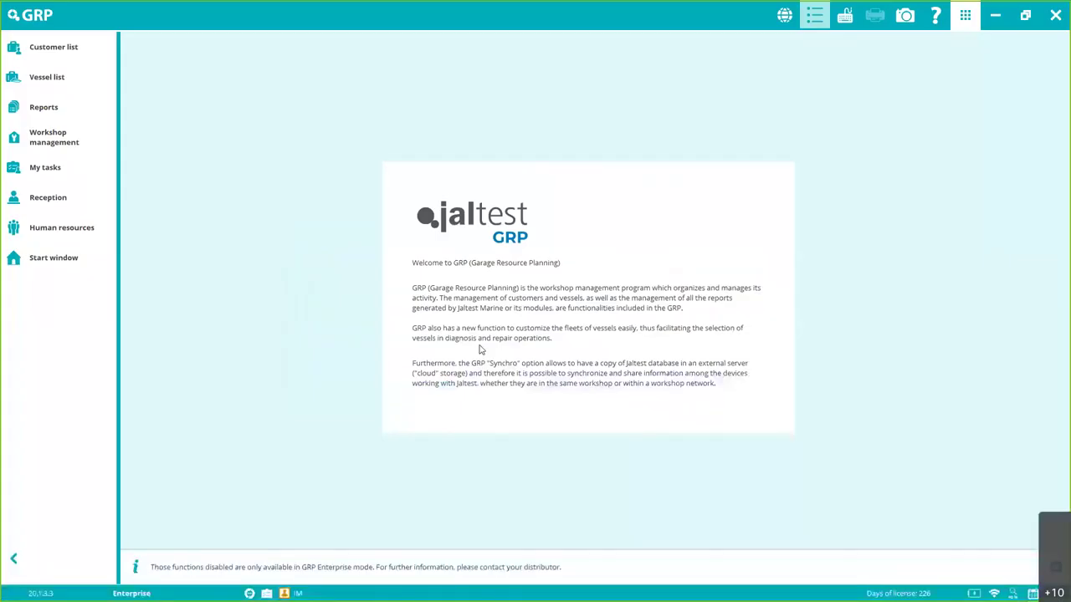
Open the human resources user list and look at the roles available for filtering accounts
{"action": "left_click", "coordinate": [58, 231]}
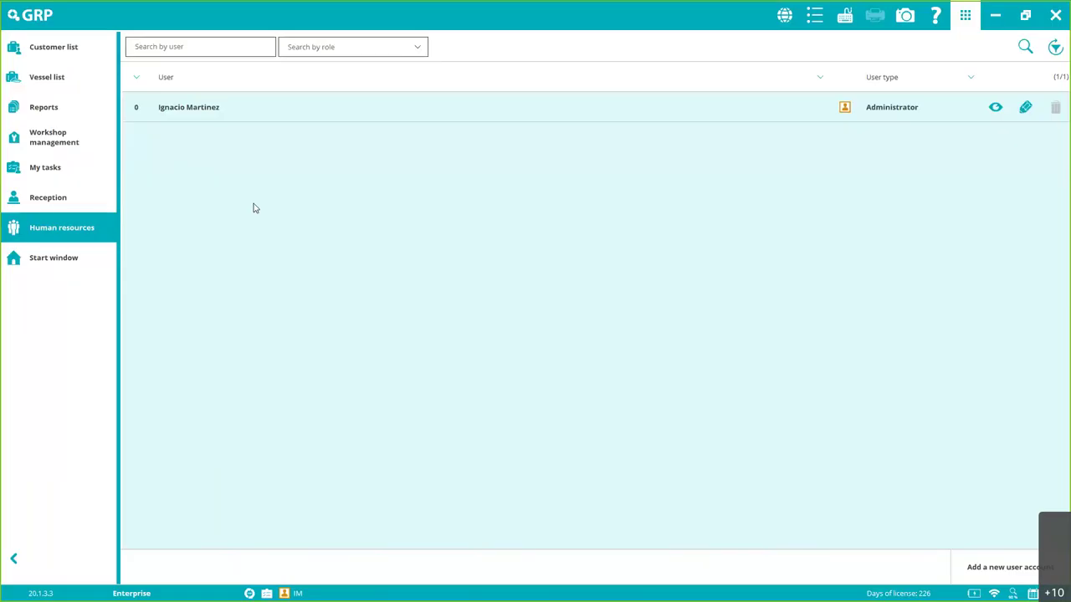
{"action": "left_click", "coordinate": [417, 47]}
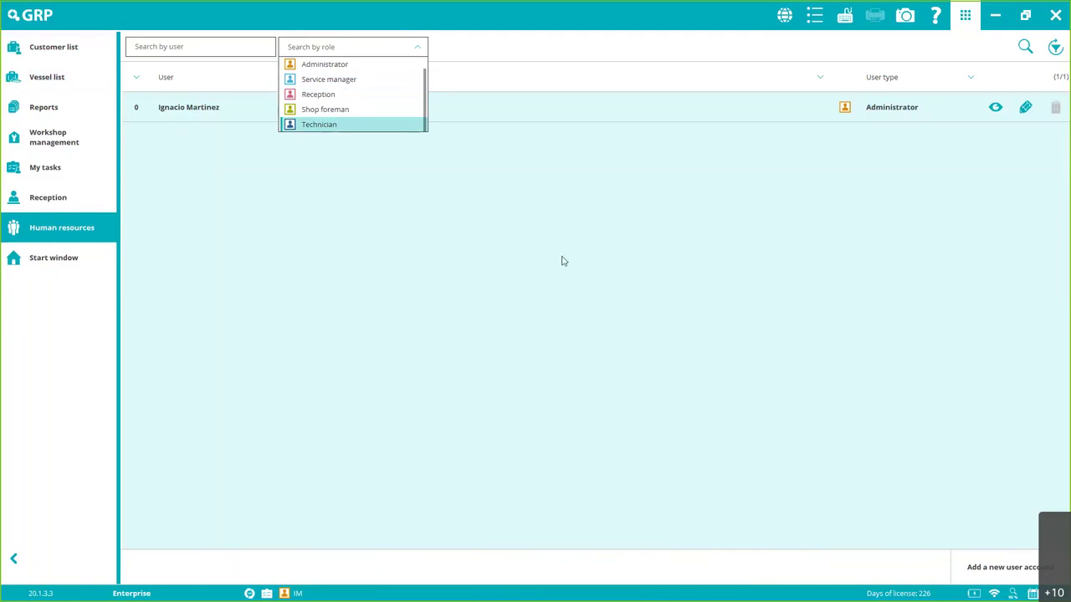
{"action": "left_click", "coordinate": [73, 148]}
Open the work orders in workshop management and show the logged-in user's account details
{"action": "left_click", "coordinate": [72, 140]}
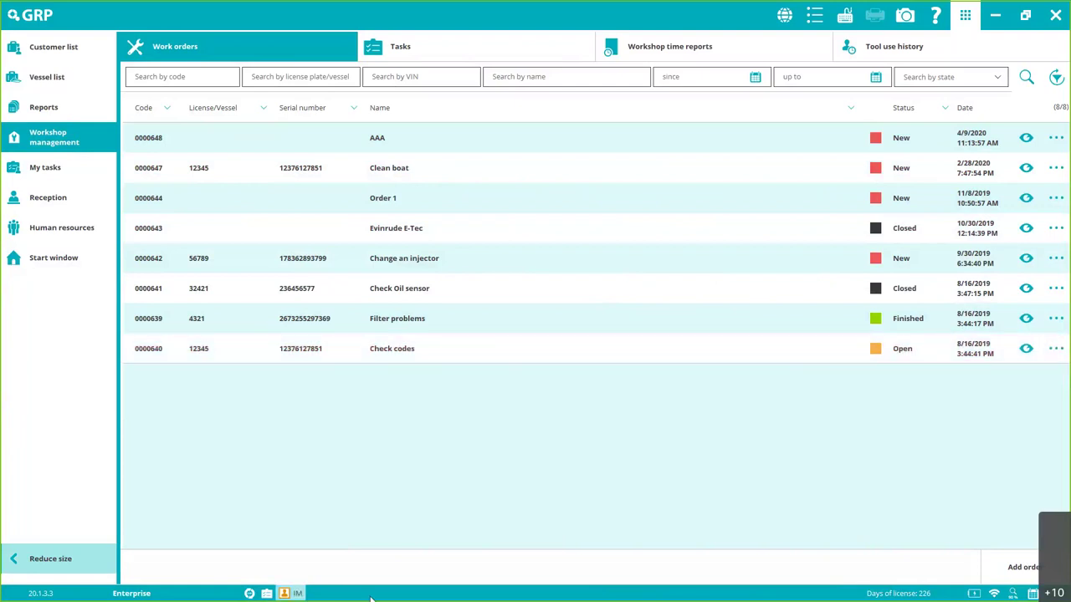
{"action": "left_click", "coordinate": [301, 594]}
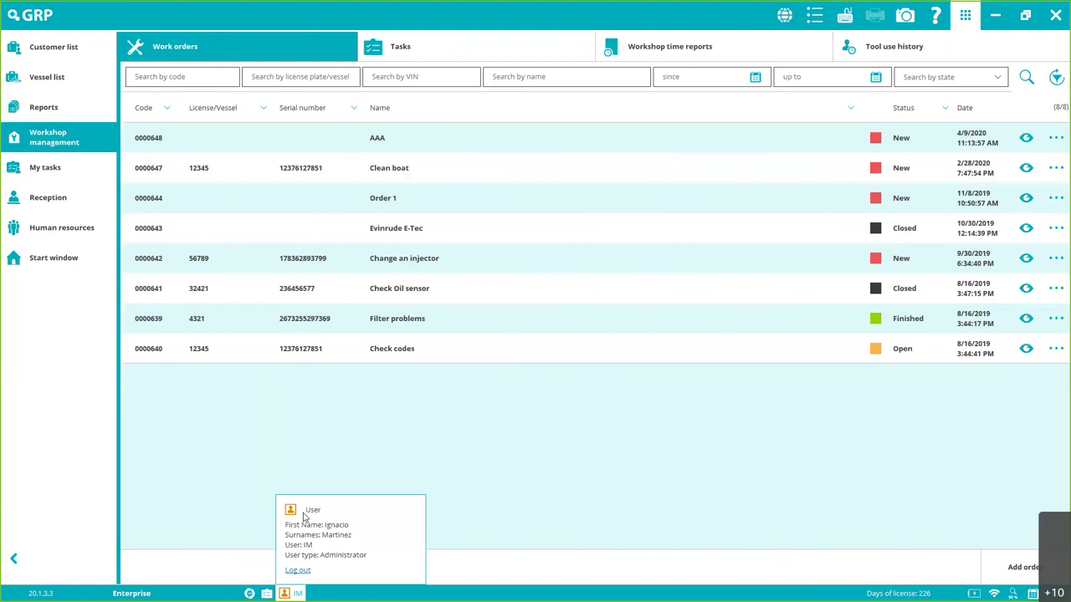
Open the 123 Boating record in the customer list for editing and view its contact details, blank new contact form and vessels
{"action": "left_click", "coordinate": [566, 490]}
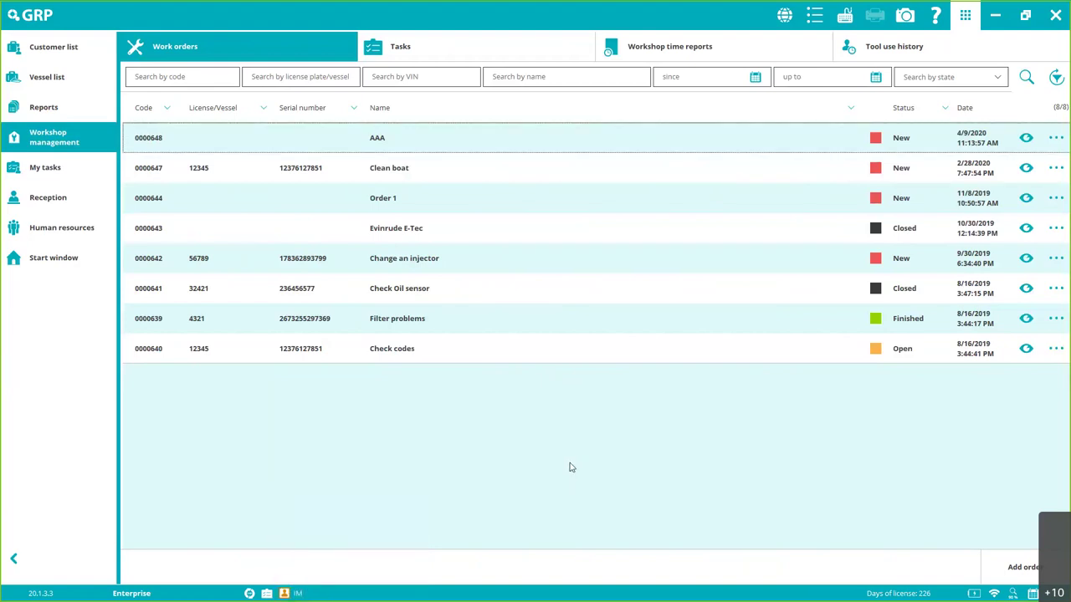
{"action": "left_click", "coordinate": [44, 47]}
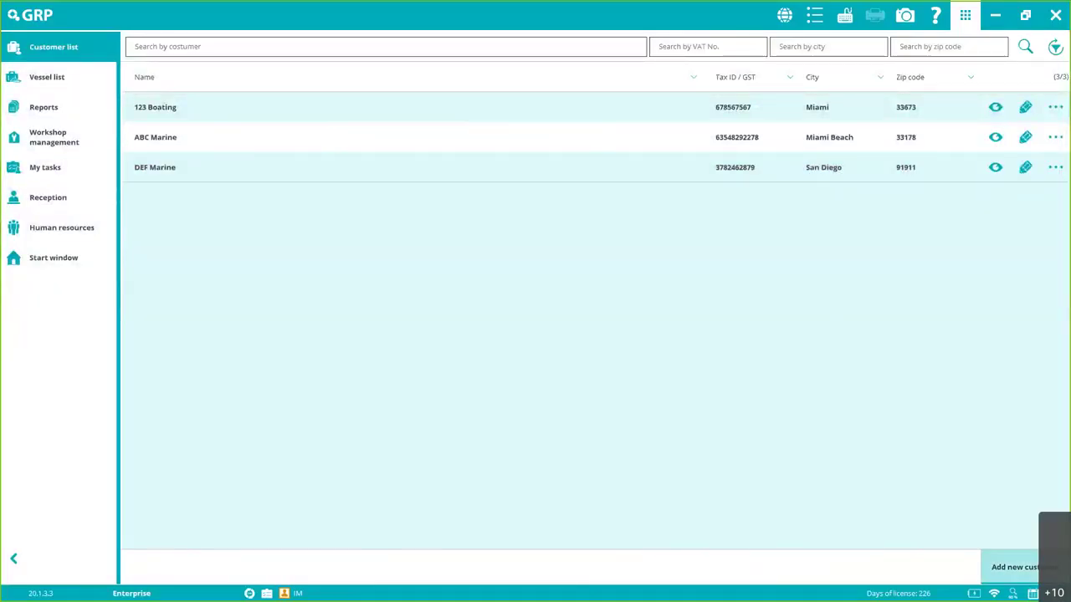
{"action": "left_click", "coordinate": [1026, 108]}
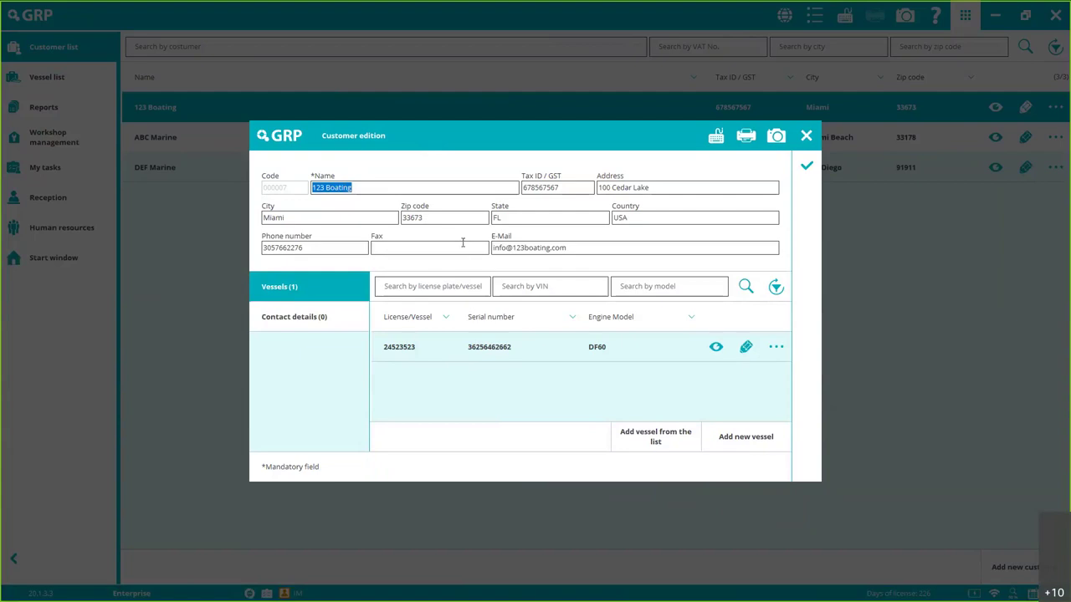
{"action": "left_click", "coordinate": [289, 326]}
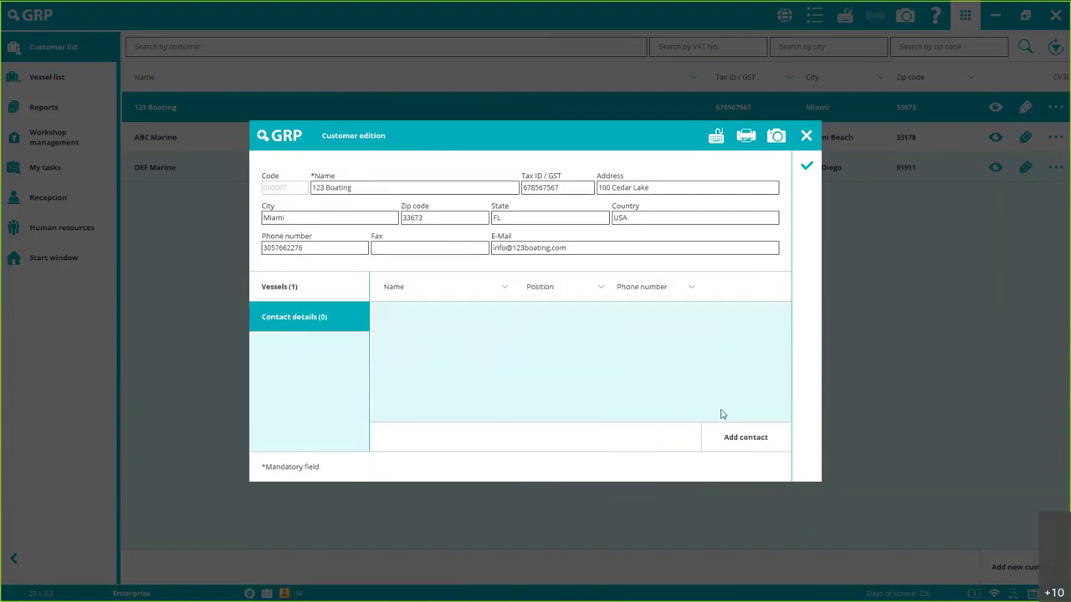
{"action": "left_click", "coordinate": [746, 437]}
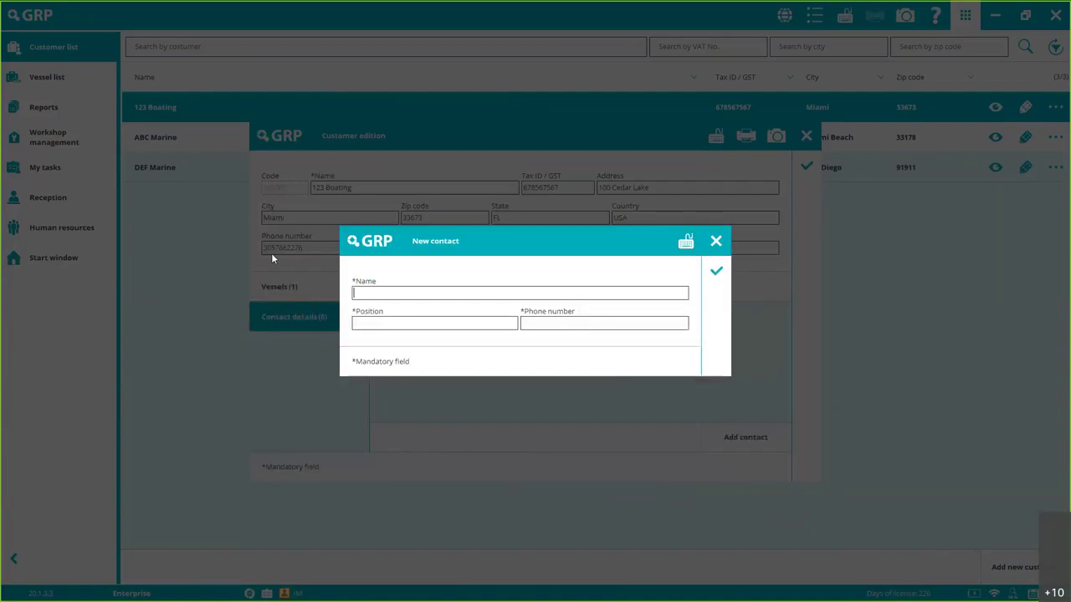
{"action": "key", "text": "Escape"}
{"action": "left_click", "coordinate": [335, 287]}
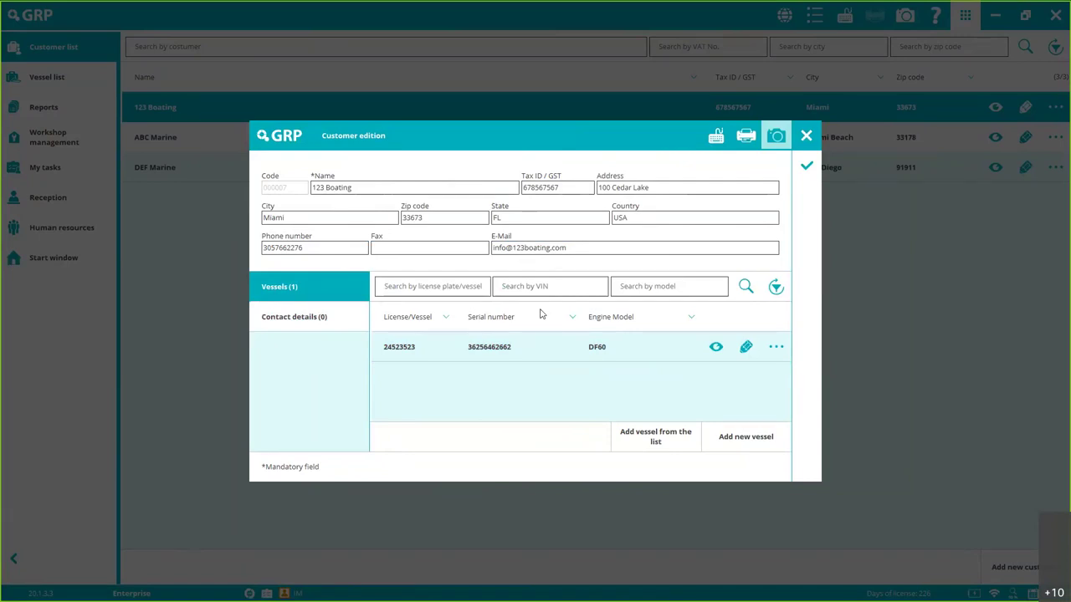
{"action": "left_click", "coordinate": [806, 136]}
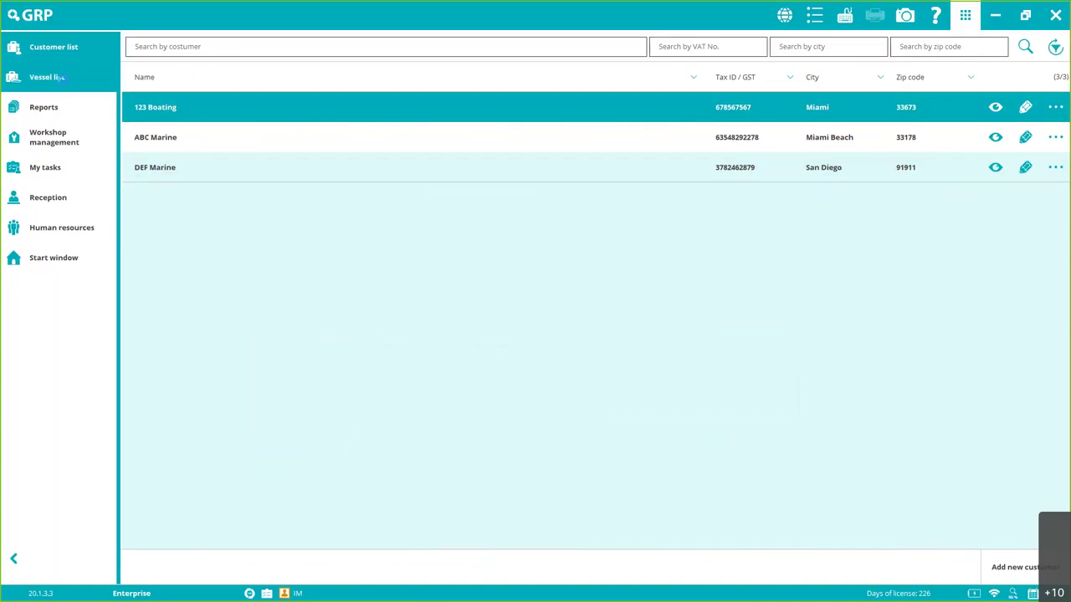
View the vessel list, and look through the saved diagnostic reports
{"action": "left_click", "coordinate": [62, 77]}
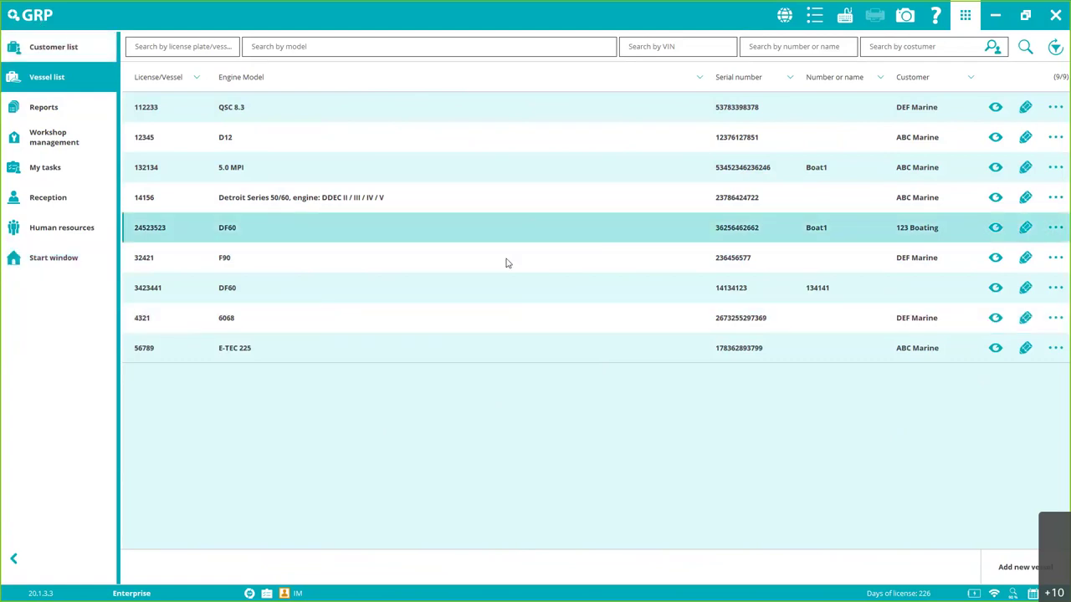
{"action": "left_click", "coordinate": [32, 102]}
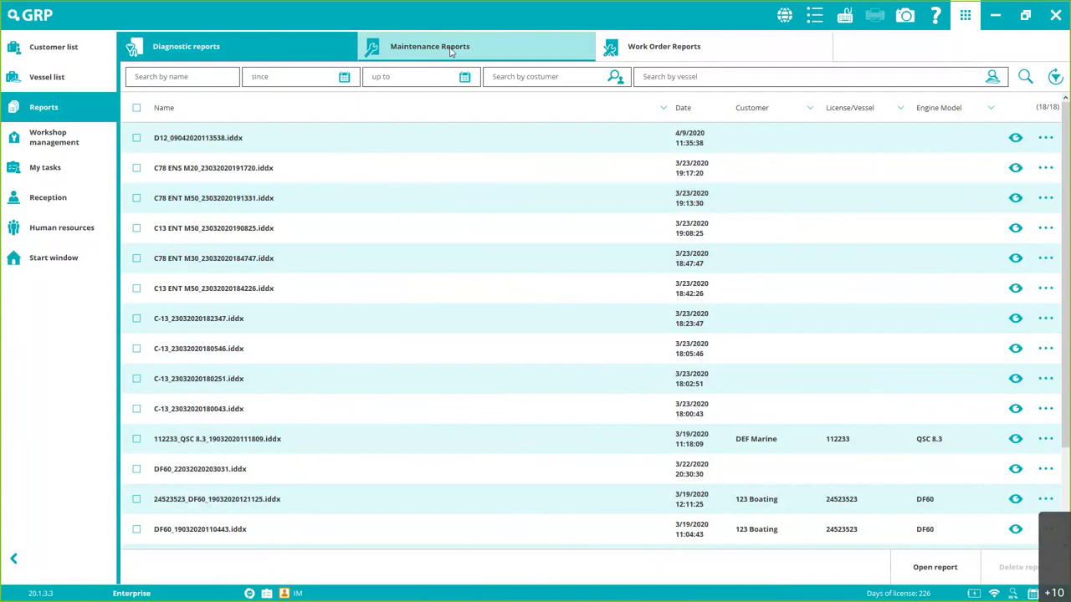
{"action": "left_click", "coordinate": [729, 167]}
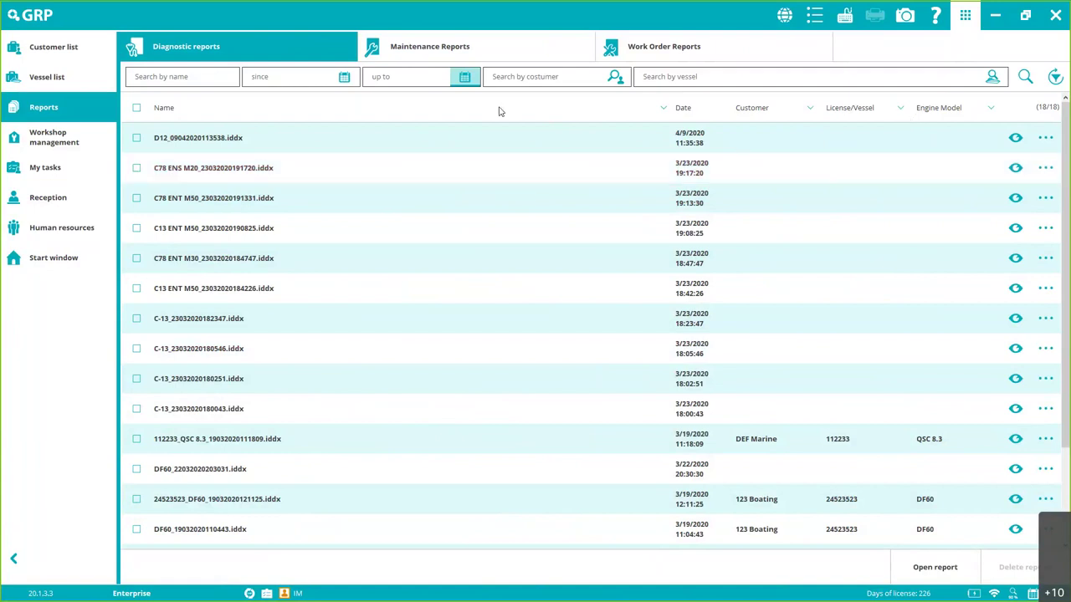
{"action": "left_click", "coordinate": [527, 134]}
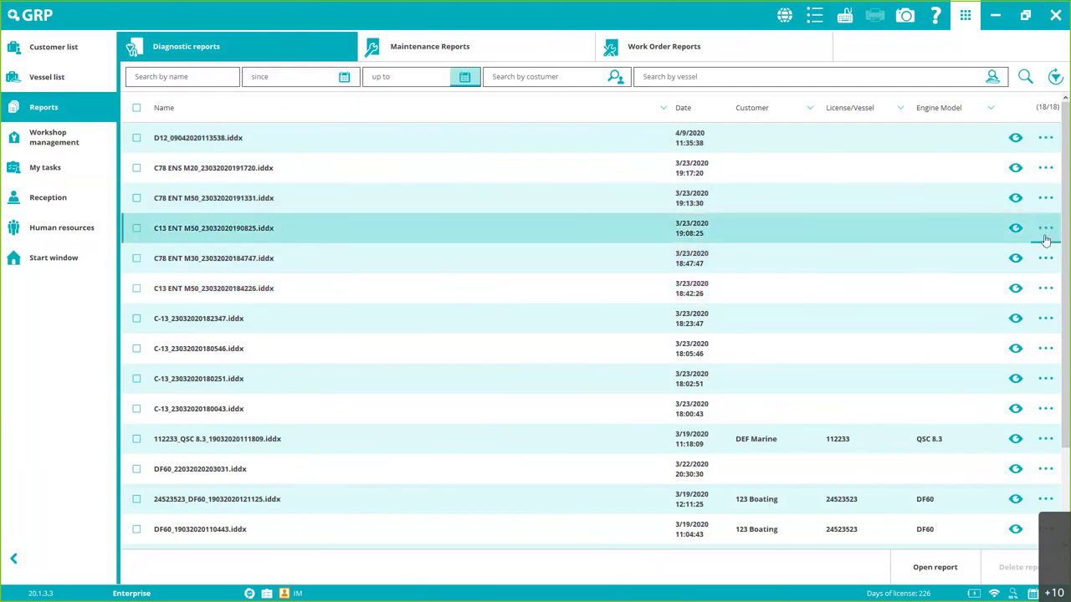
{"action": "scroll", "coordinate": [1067, 287], "scroll_direction": "down", "scroll_amount": 1}
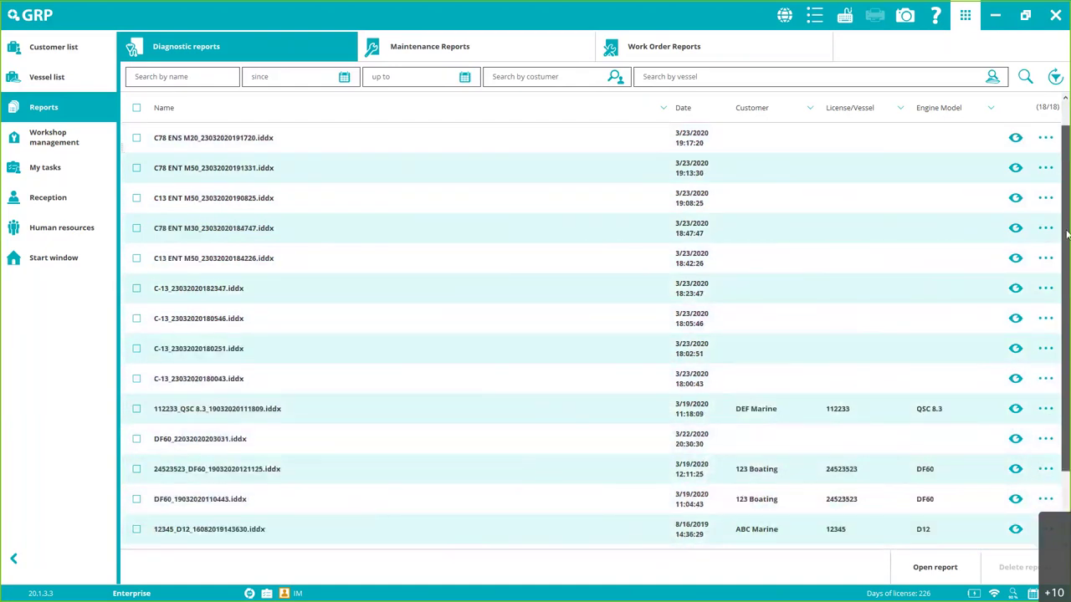
{"action": "scroll", "coordinate": [887, 193], "scroll_direction": "up", "scroll_amount": 1}
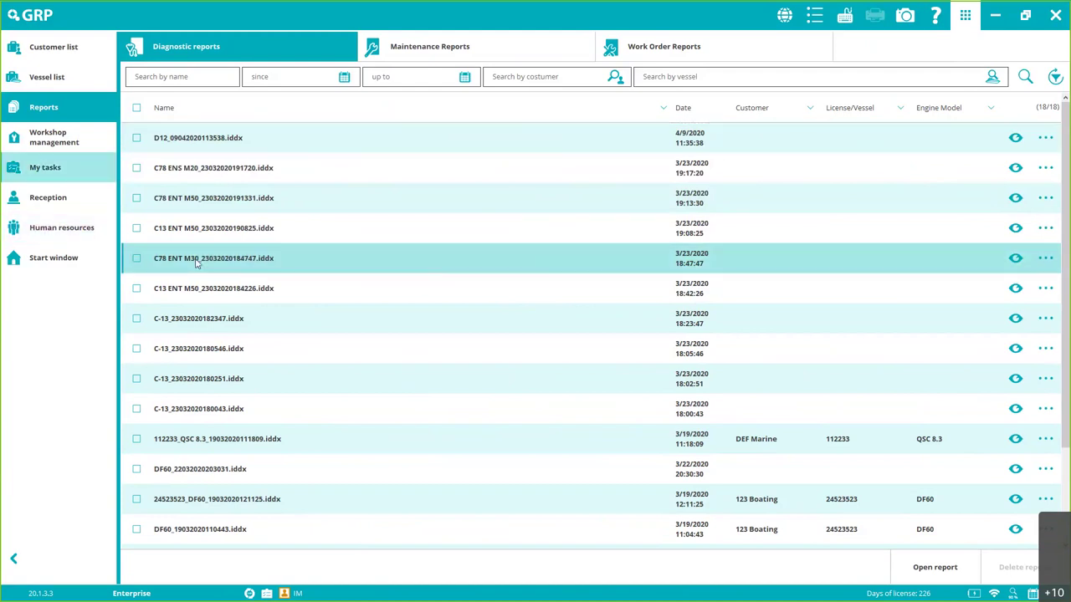
Open a blank new vehicle reception form in Reception, view its fields and close it without saving
{"action": "left_click", "coordinate": [56, 197]}
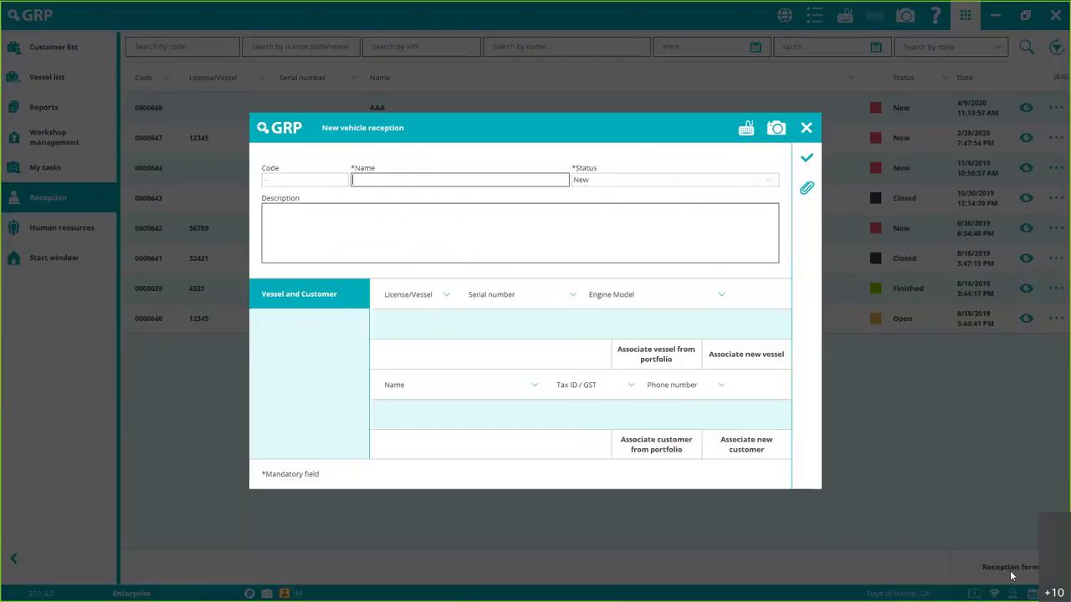
{"action": "left_click", "coordinate": [402, 178]}
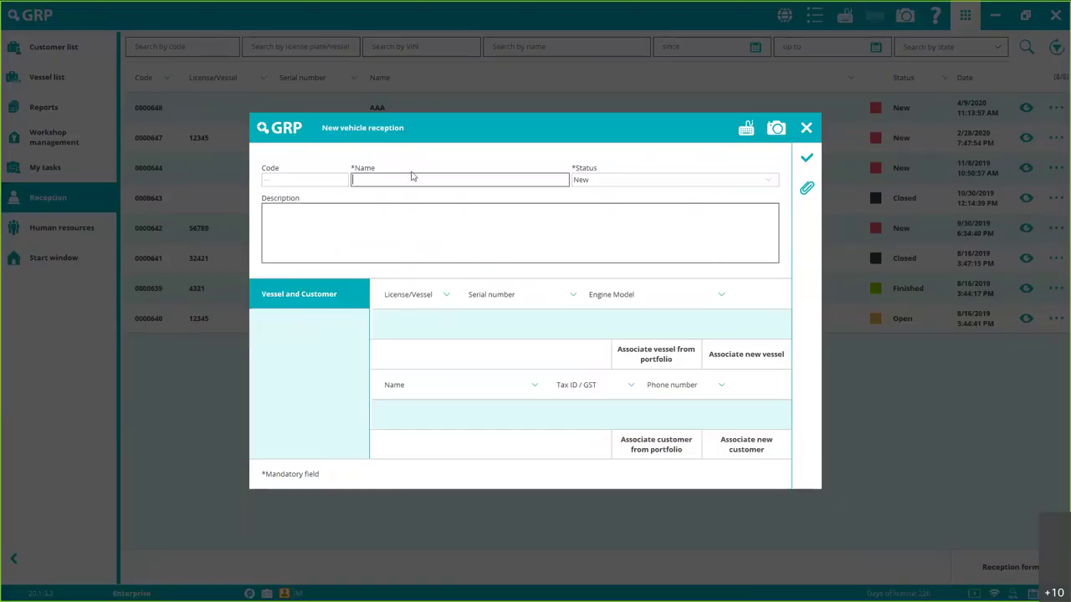
{"action": "left_click", "coordinate": [805, 130]}
View the task list in workshop management and open the workshop time reports
{"action": "left_click", "coordinate": [68, 134]}
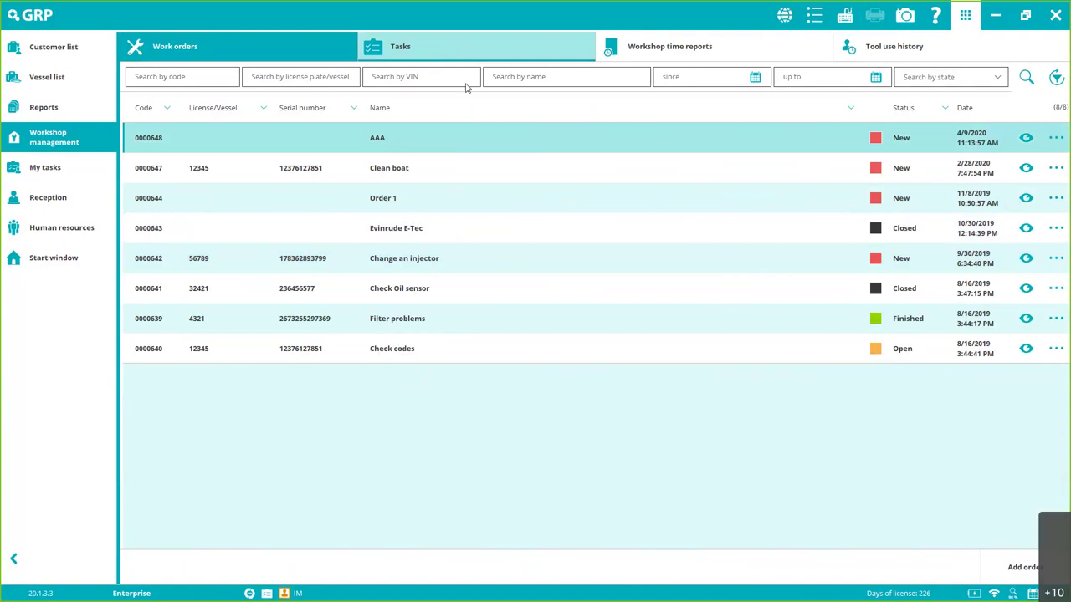
{"action": "left_click", "coordinate": [483, 56]}
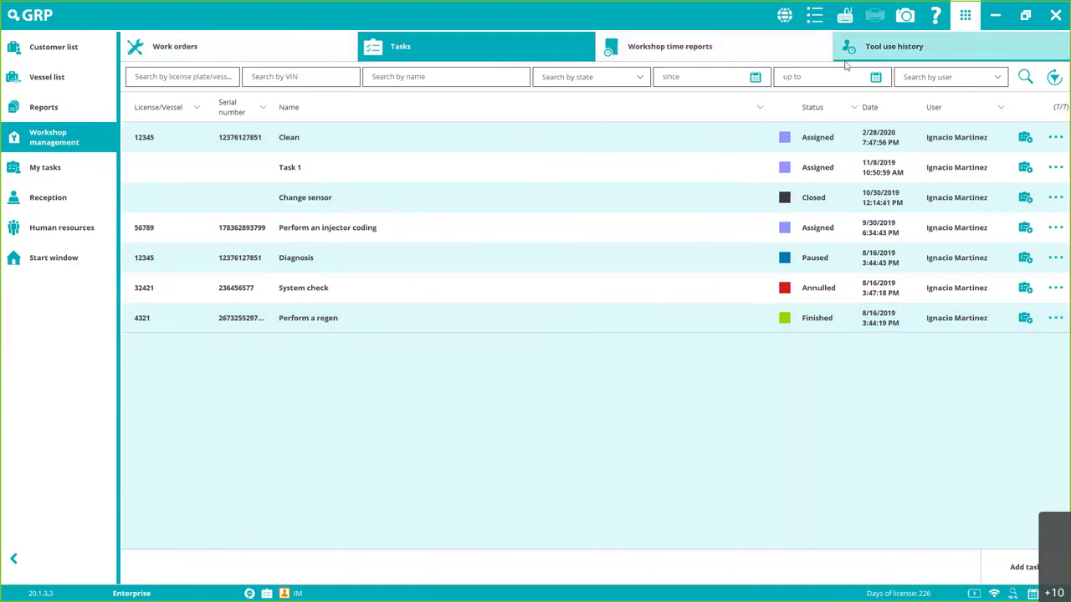
{"action": "left_click", "coordinate": [689, 52]}
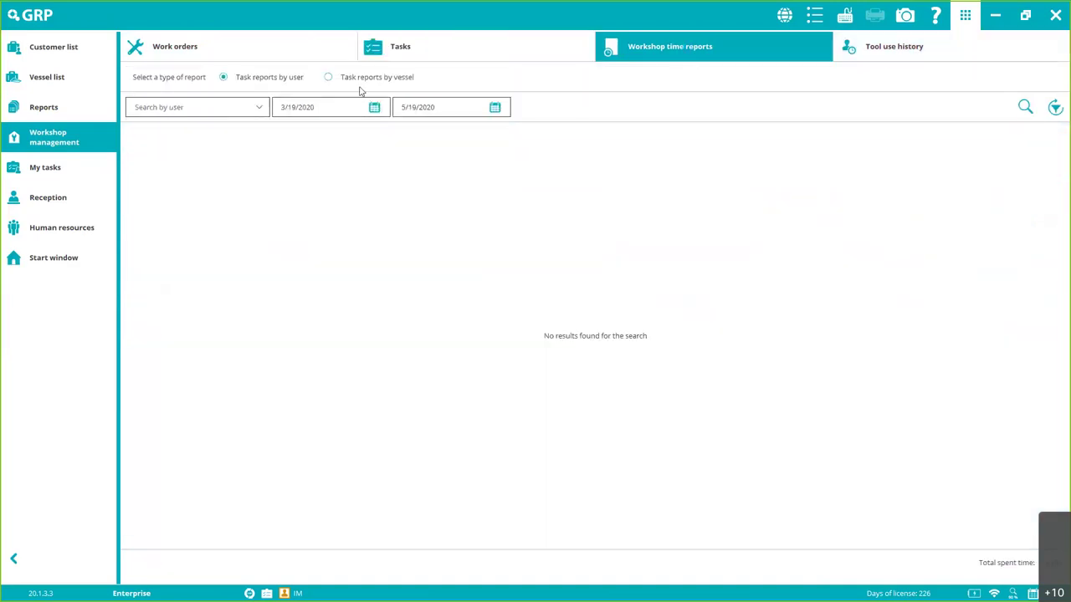
Run the task report by user for the administrator account, covering 10/7/2019 to 5/19/2020
{"action": "left_click", "coordinate": [233, 113]}
{"action": "left_click", "coordinate": [372, 106]}
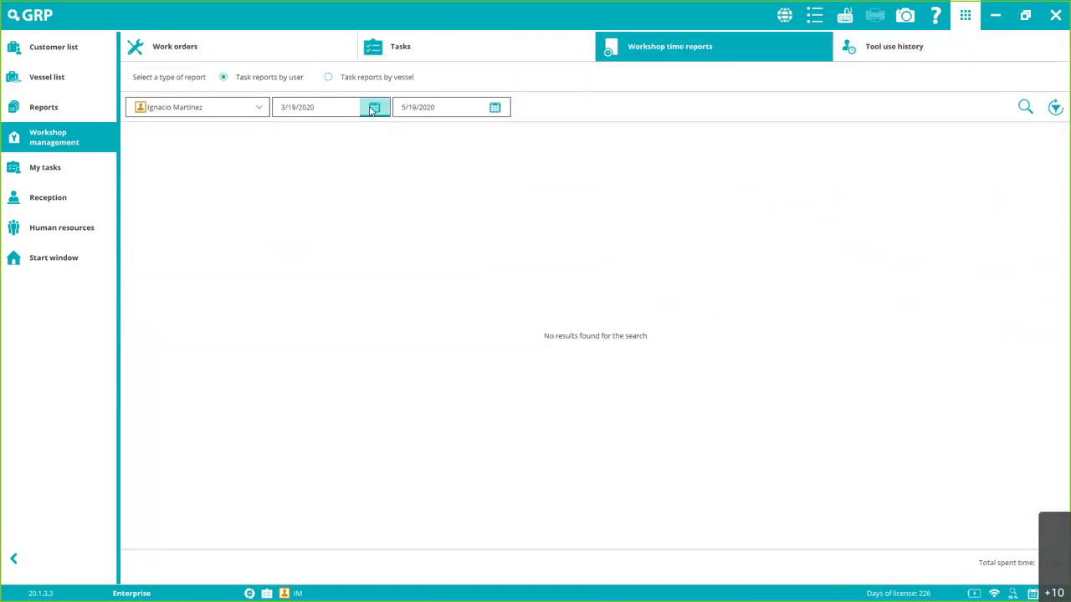
{"action": "left_click", "coordinate": [281, 122]}
{"action": "left_click", "coordinate": [281, 122]}
{"action": "left_click", "coordinate": [281, 122]}
{"action": "left_click", "coordinate": [281, 122]}
{"action": "left_click", "coordinate": [281, 122]}
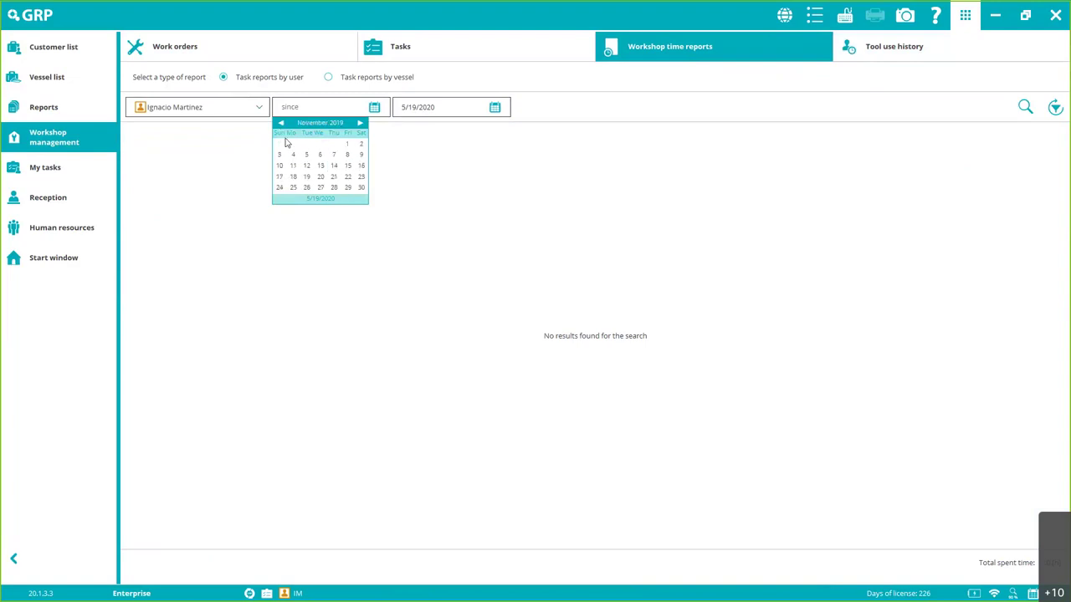
{"action": "left_click", "coordinate": [292, 155]}
{"action": "left_click", "coordinate": [1025, 106]}
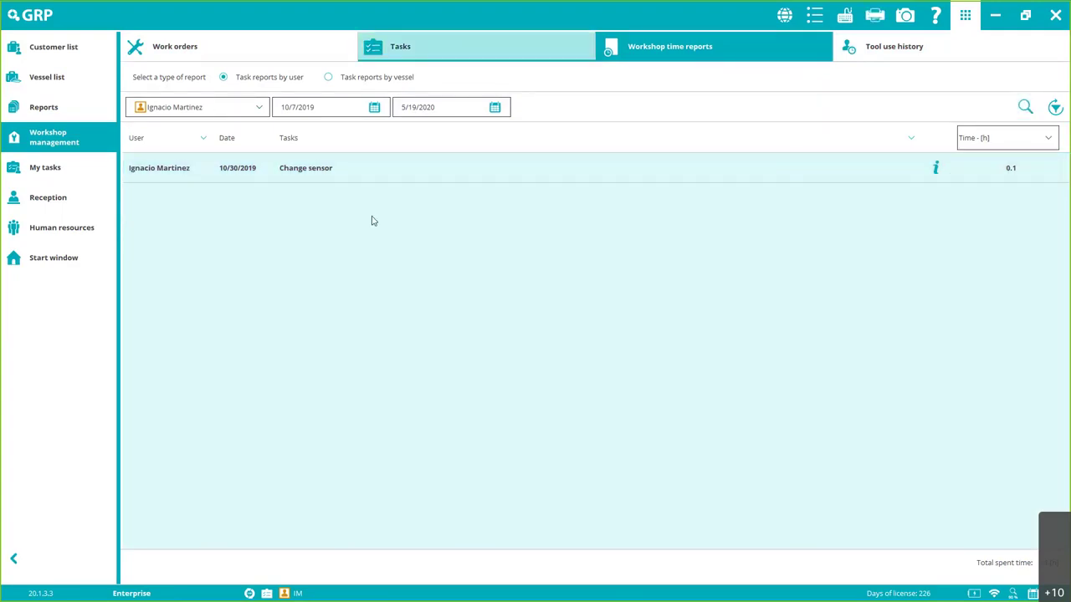
Start a new work order in workshop management and name it "aa"
{"action": "left_click", "coordinate": [248, 43]}
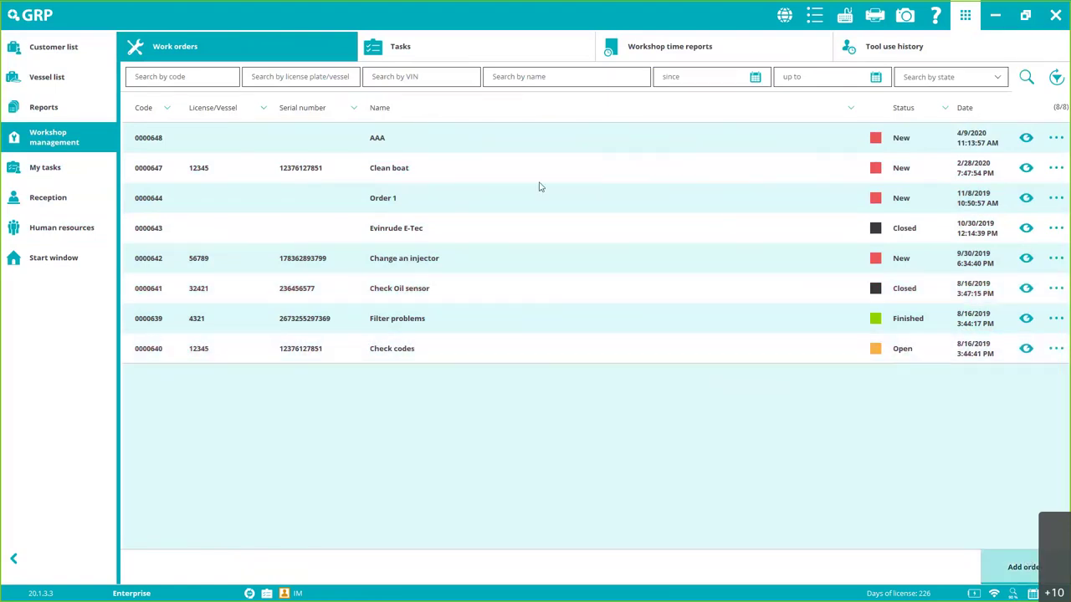
{"action": "left_click", "coordinate": [1022, 567]}
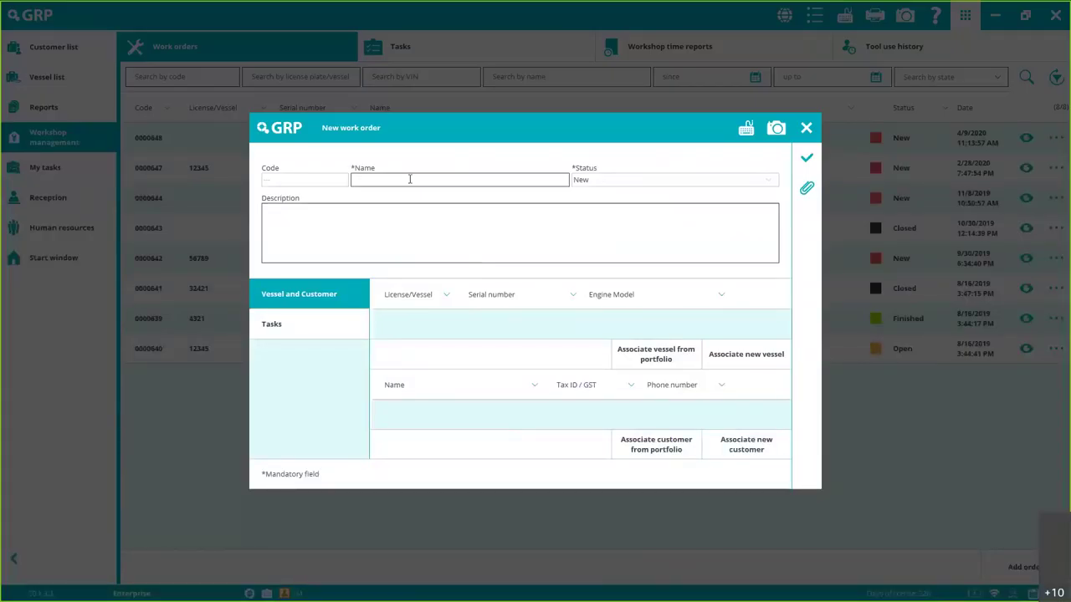
{"action": "type", "text": "aa"}
Add a new task named "Task1" to the work order, assigned to the available user with an estimated time of 2 h
{"action": "left_click", "coordinate": [280, 331]}
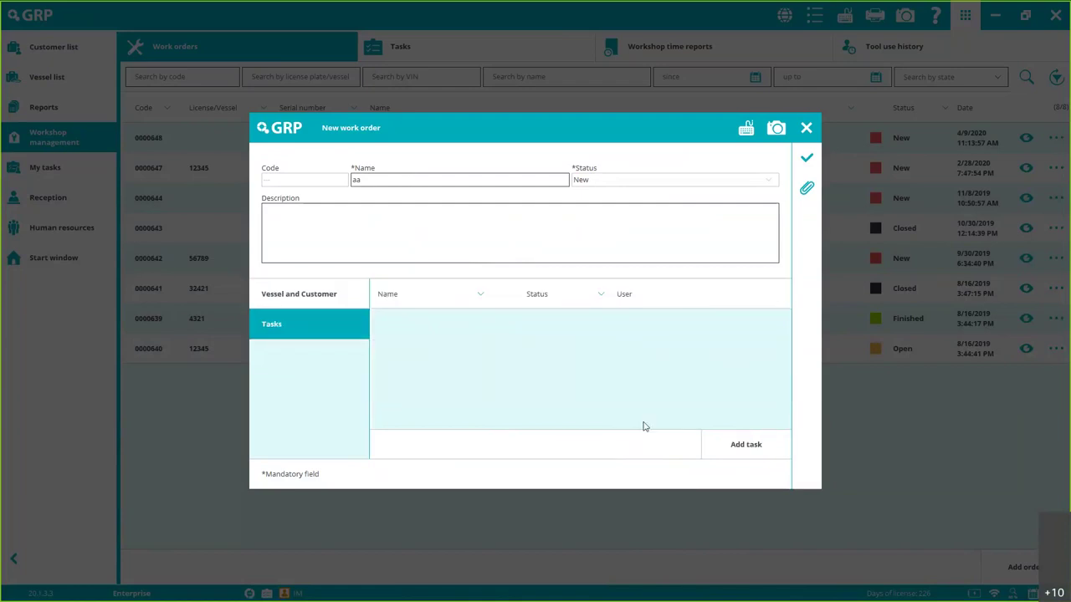
{"action": "left_click", "coordinate": [754, 458]}
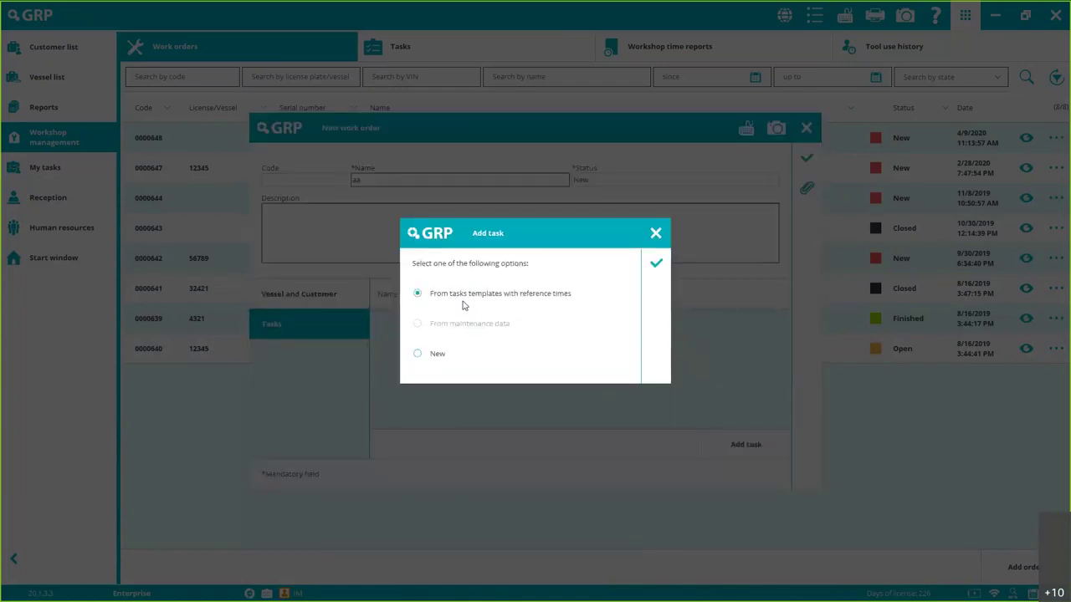
{"action": "left_click", "coordinate": [417, 354]}
{"action": "left_click", "coordinate": [655, 265]}
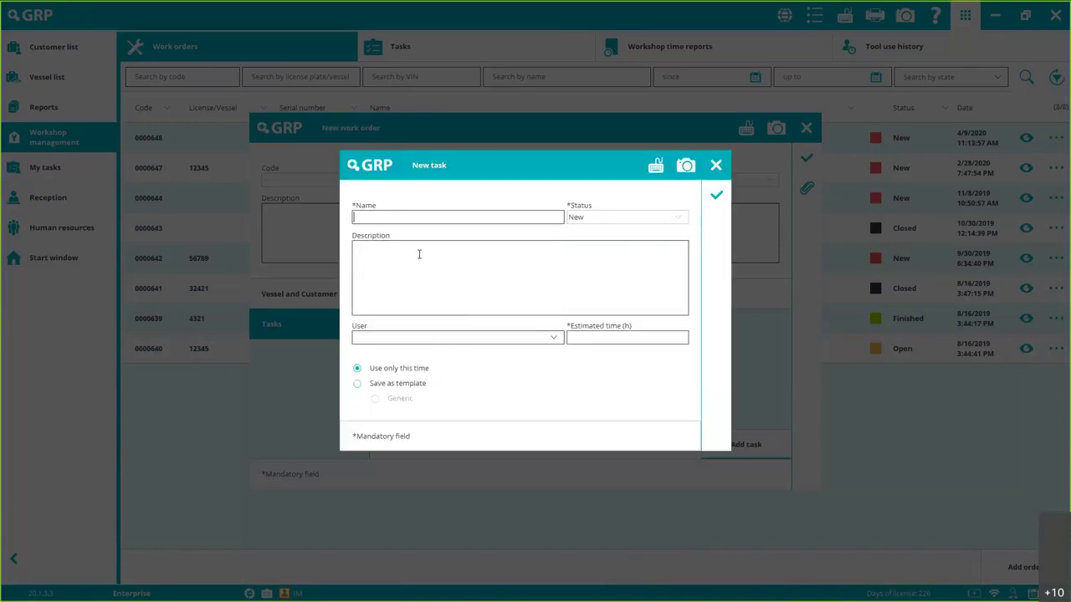
{"action": "type", "text": "Task1"}
{"action": "left_click", "coordinate": [469, 341]}
{"action": "left_click", "coordinate": [476, 368]}
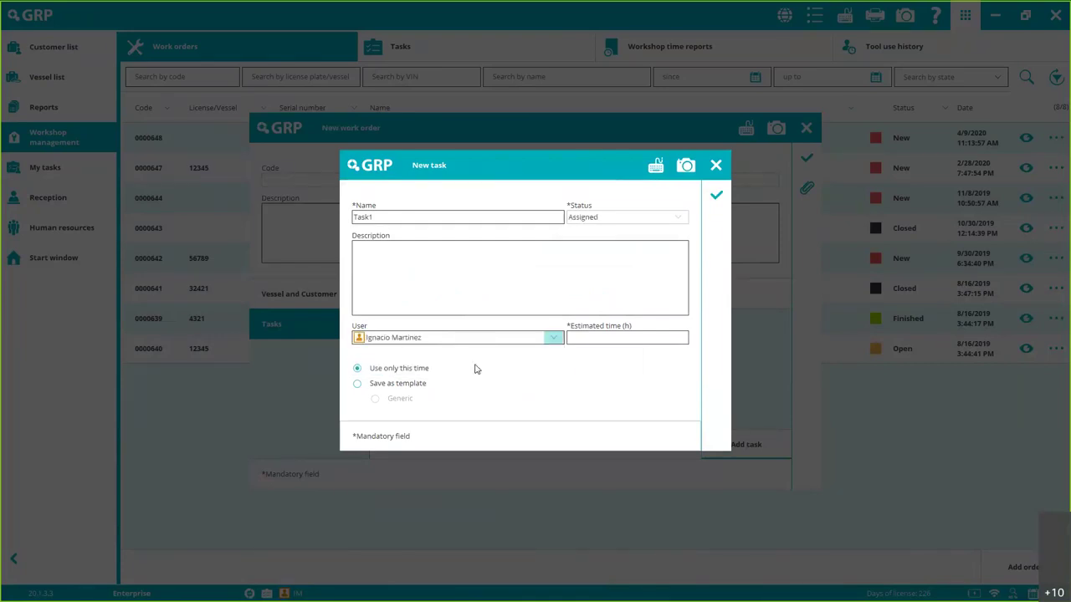
{"action": "left_click", "coordinate": [640, 335]}
{"action": "type", "text": "2"}
{"action": "left_click", "coordinate": [716, 199]}
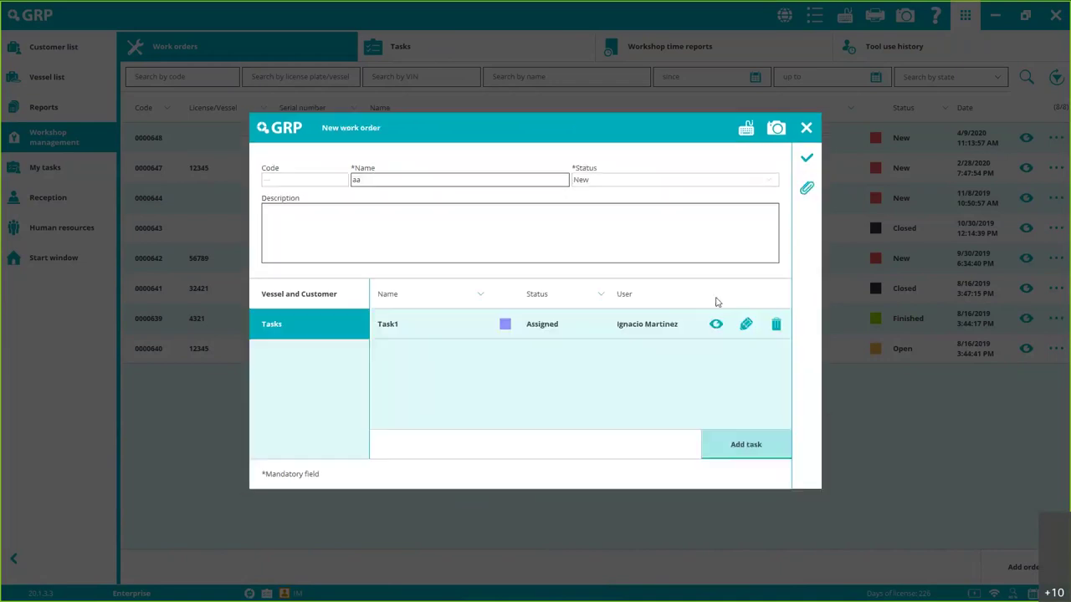
Add a second task named "task 2" to the work order and assign it to the available user
{"action": "left_click", "coordinate": [748, 445]}
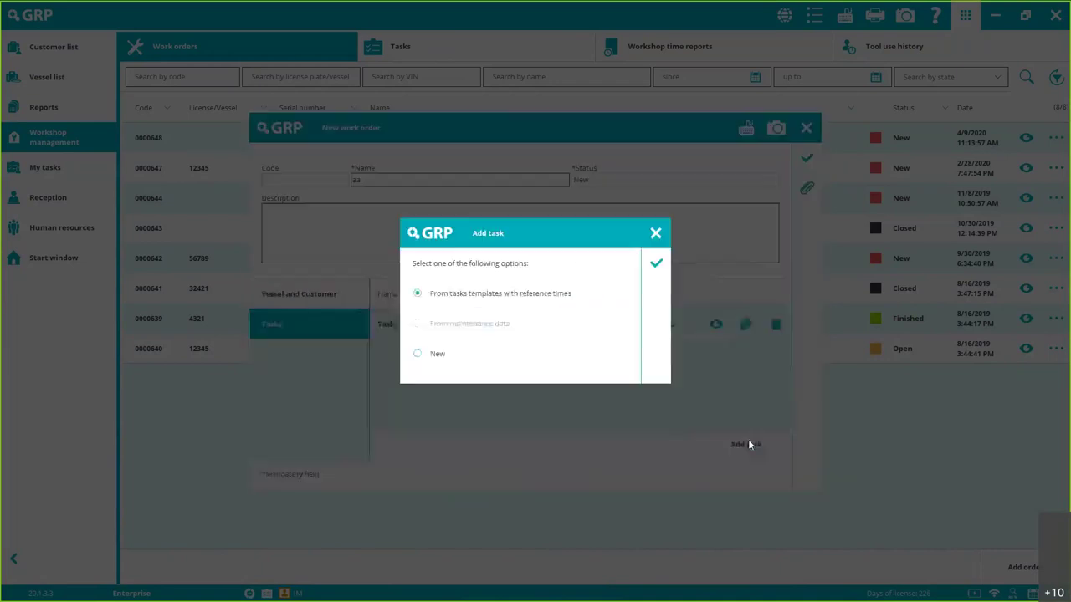
{"action": "left_click", "coordinate": [656, 264]}
{"action": "type", "text": "task 2"}
{"action": "left_click", "coordinate": [532, 339]}
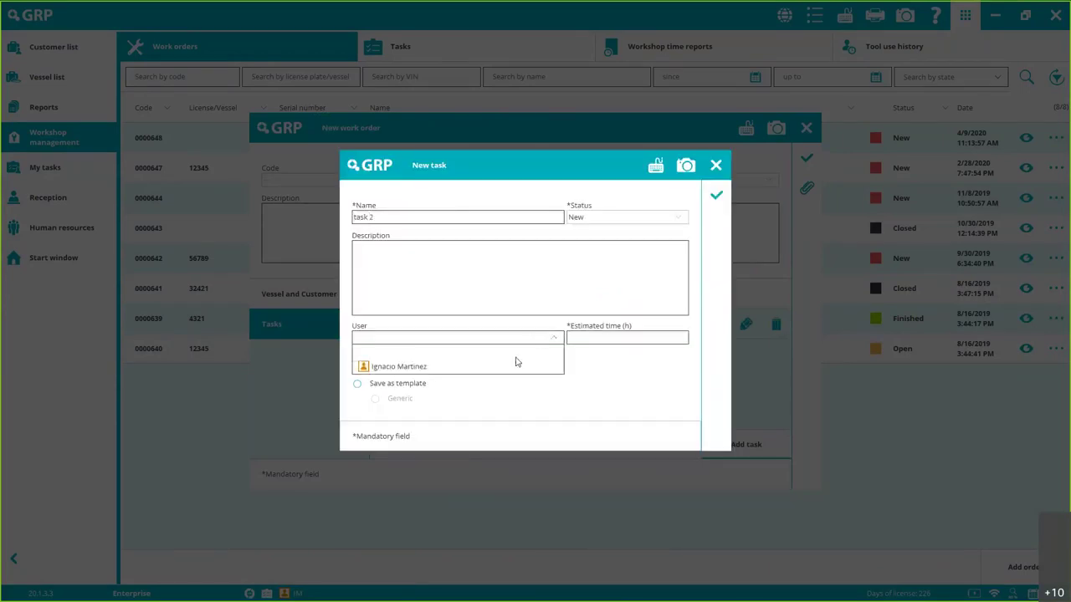
{"action": "left_click", "coordinate": [553, 337]}
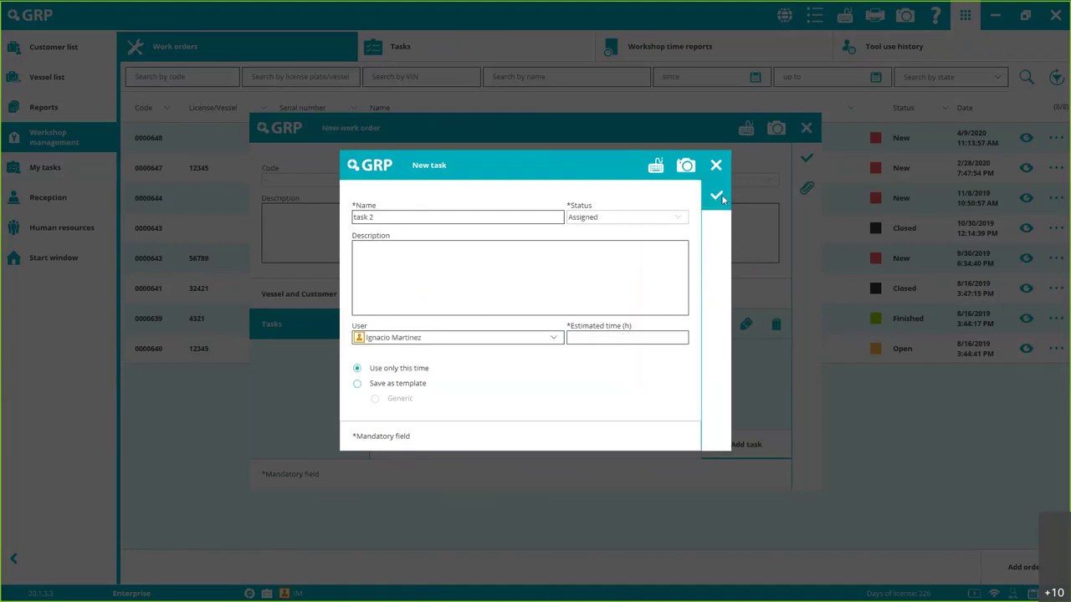
{"action": "left_click", "coordinate": [718, 195]}
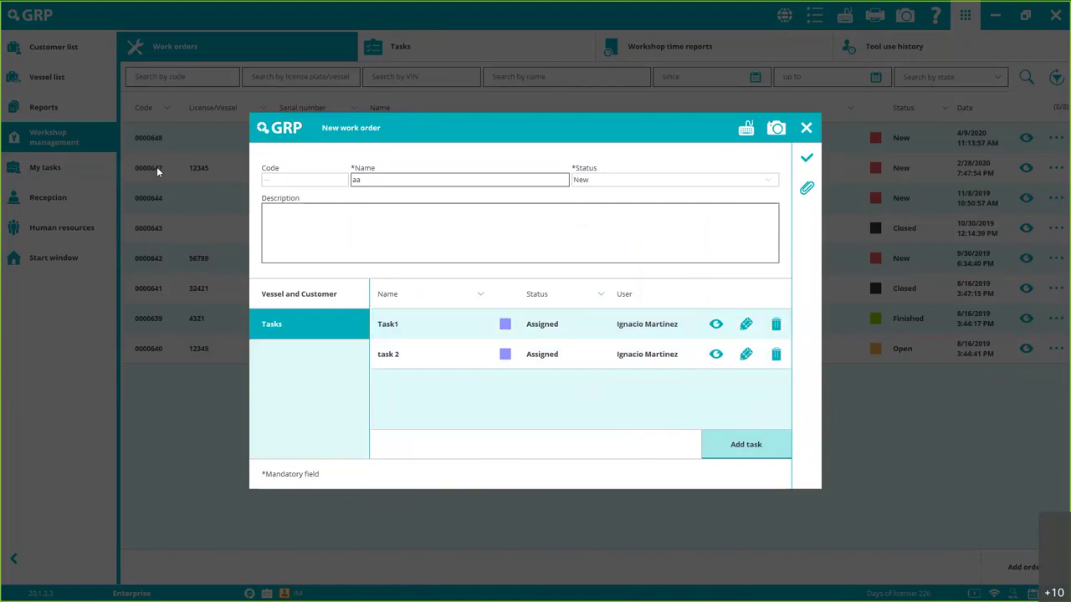
Close the new work order without saving its changes and view the logged-in user's own task list
{"action": "left_click", "coordinate": [806, 129]}
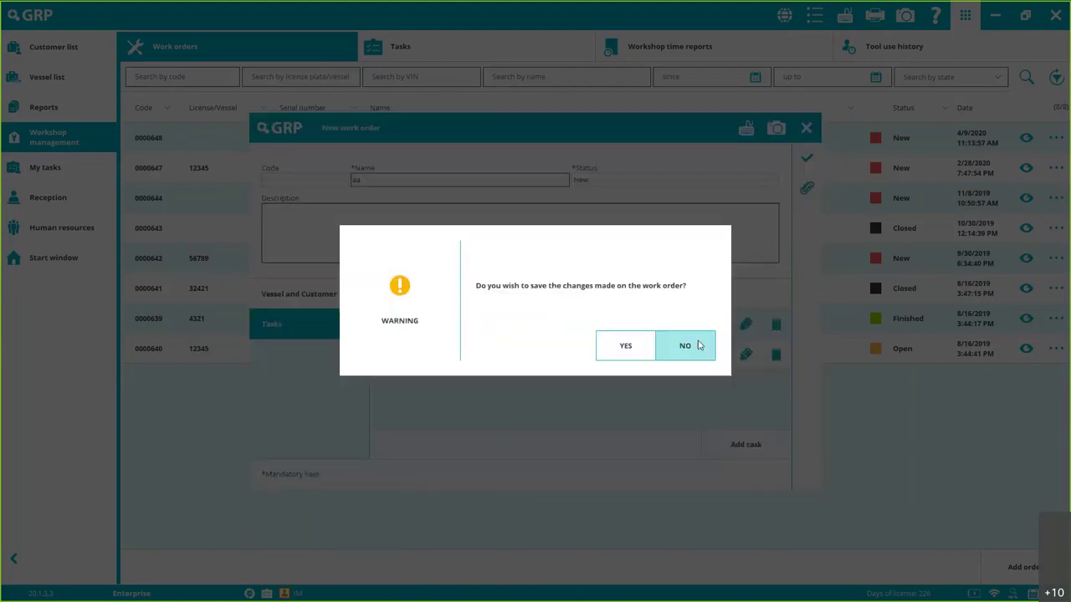
{"action": "left_click", "coordinate": [700, 347]}
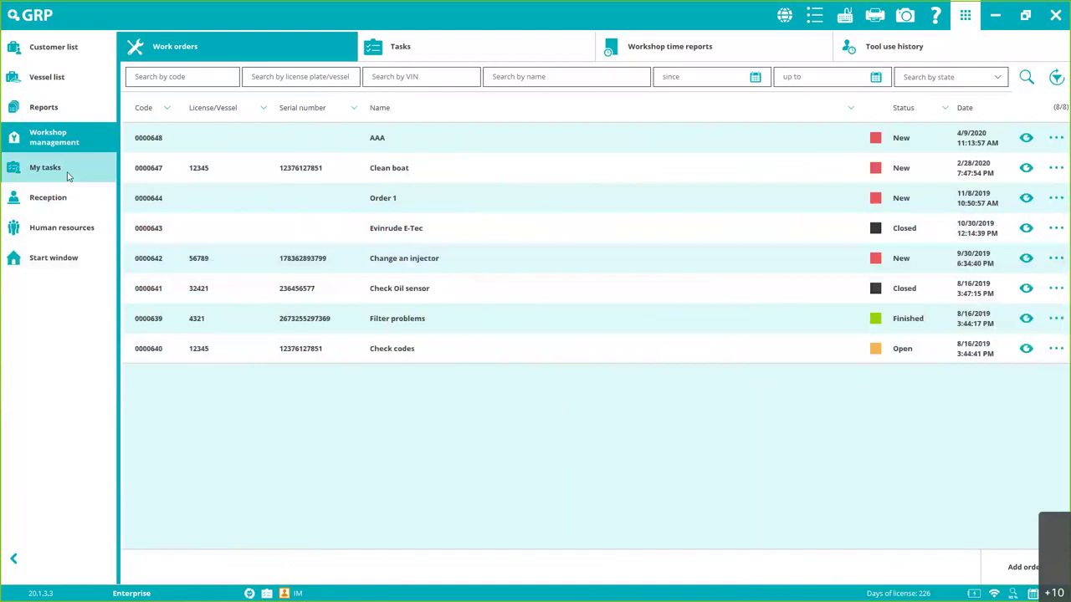
{"action": "left_click", "coordinate": [60, 168]}
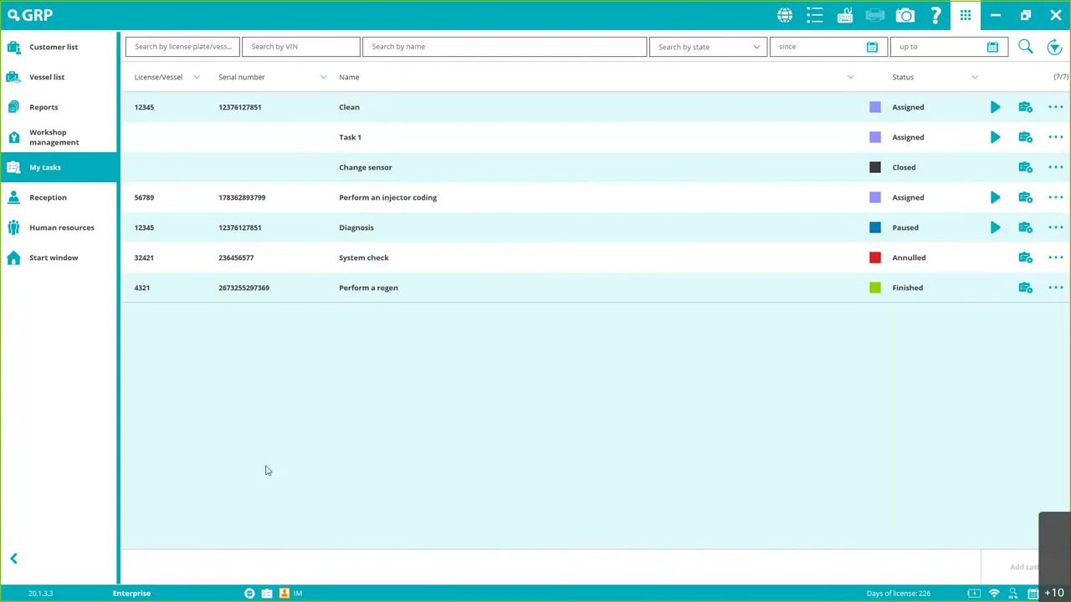
Check the task-in-progress status, follow its link to My Tasks and return to the GRP start window
{"action": "left_click", "coordinate": [267, 595]}
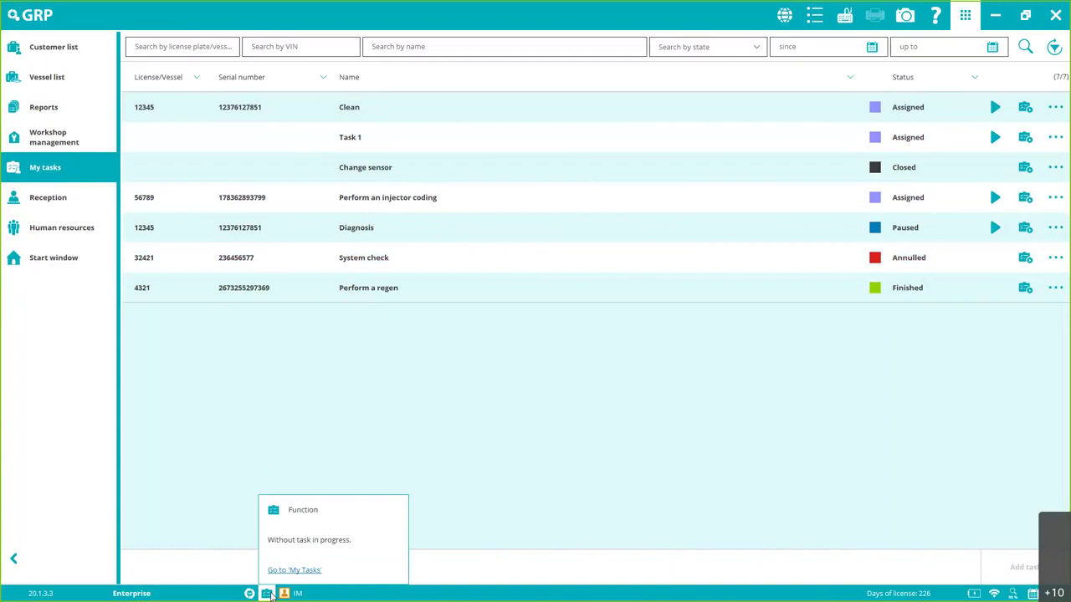
{"action": "left_click", "coordinate": [293, 571]}
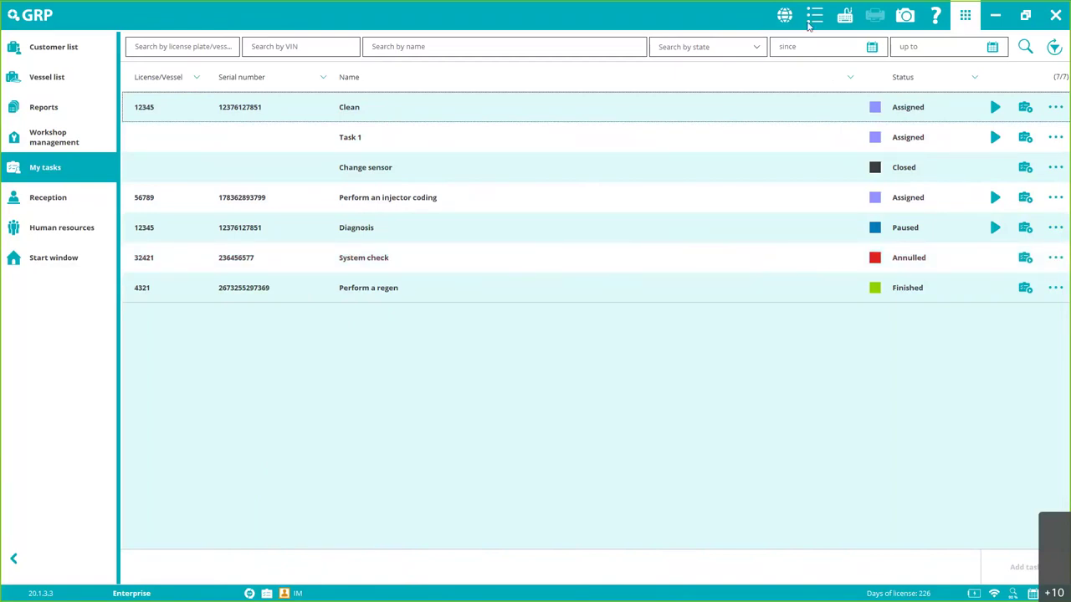
{"action": "left_click", "coordinate": [52, 257]}
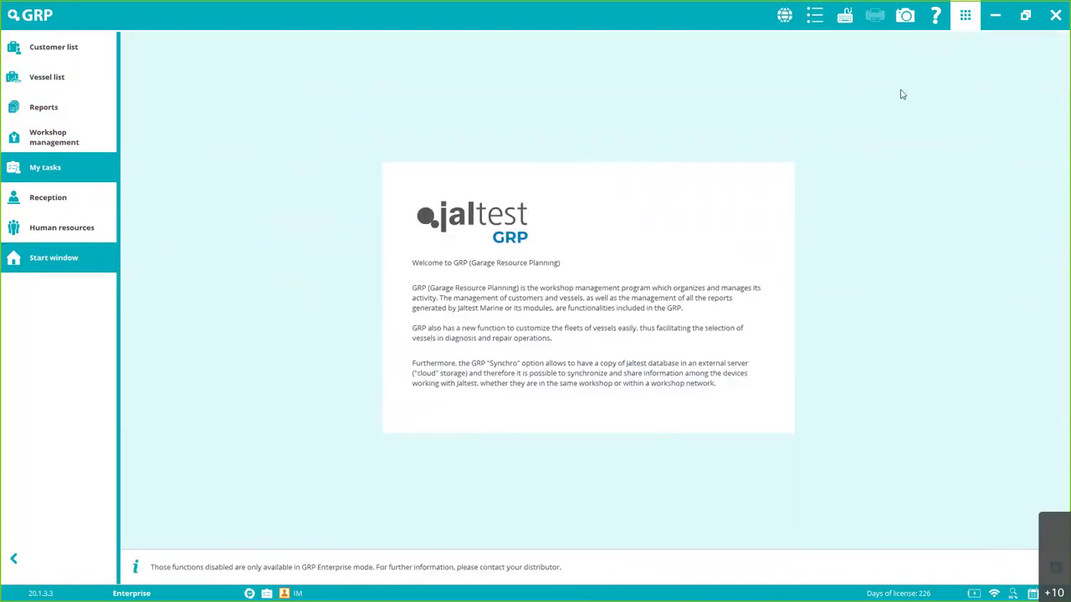
Review the report sending settings in the GRP configuration and close the preferences without changing anything
{"action": "left_click", "coordinate": [813, 24]}
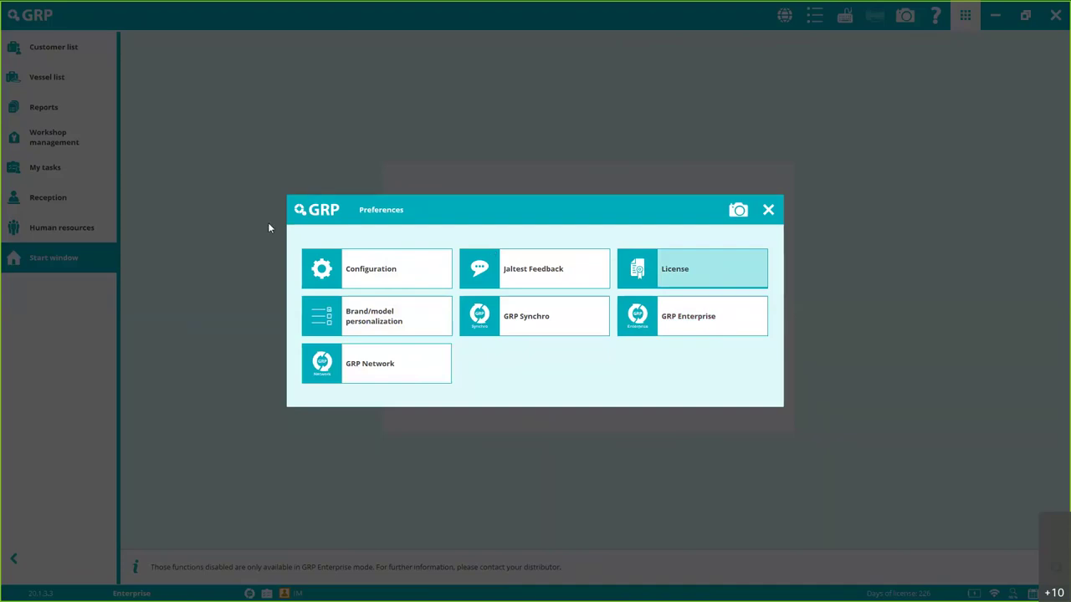
{"action": "key", "text": "Right"}
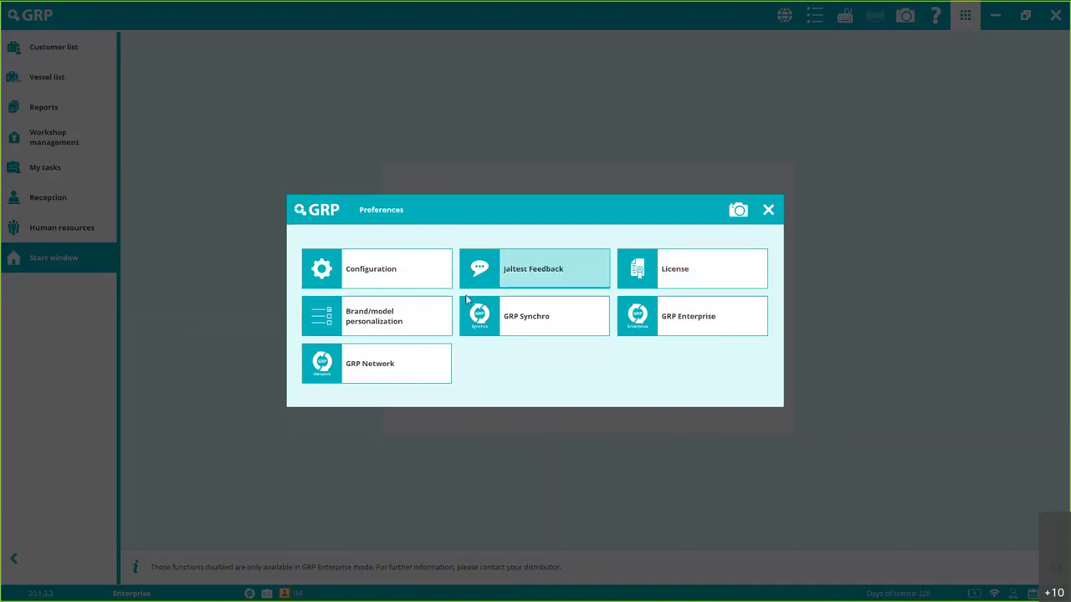
{"action": "left_click", "coordinate": [368, 277]}
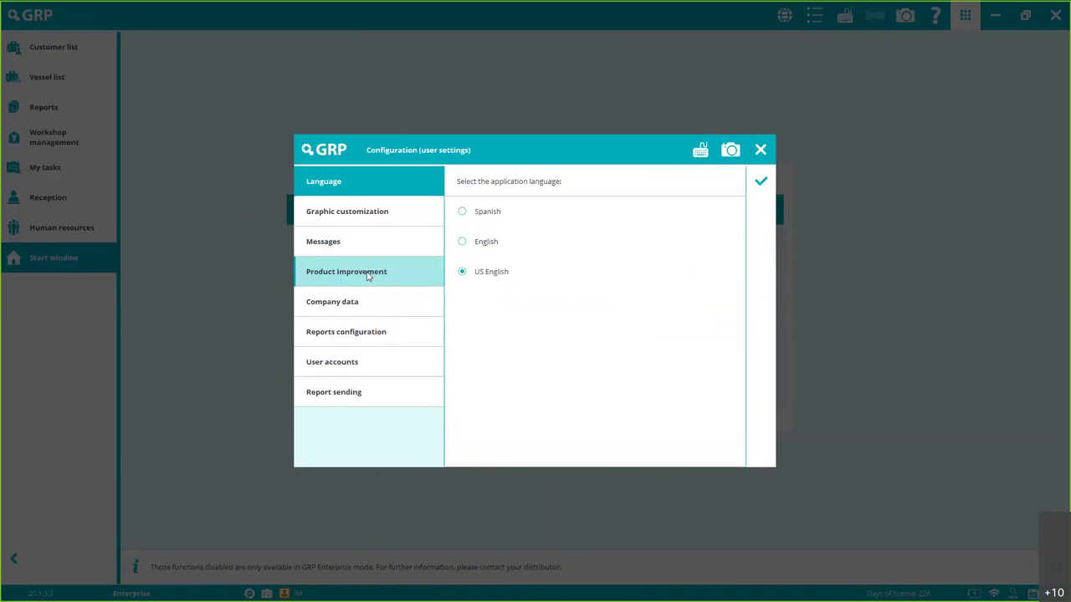
{"action": "left_click", "coordinate": [371, 394]}
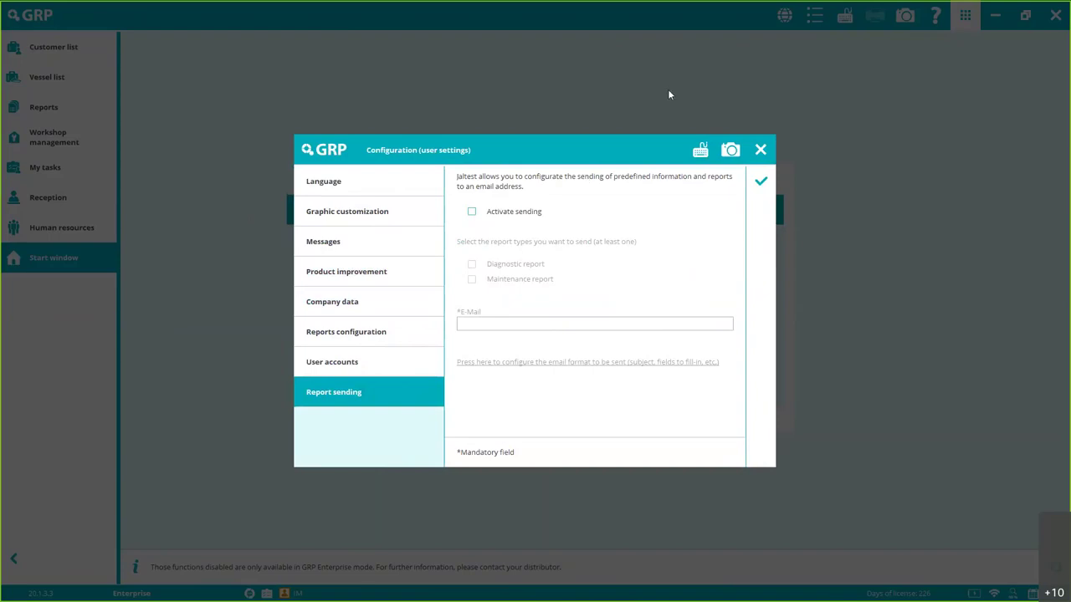
{"action": "left_click", "coordinate": [761, 151]}
{"action": "left_click", "coordinate": [770, 207]}
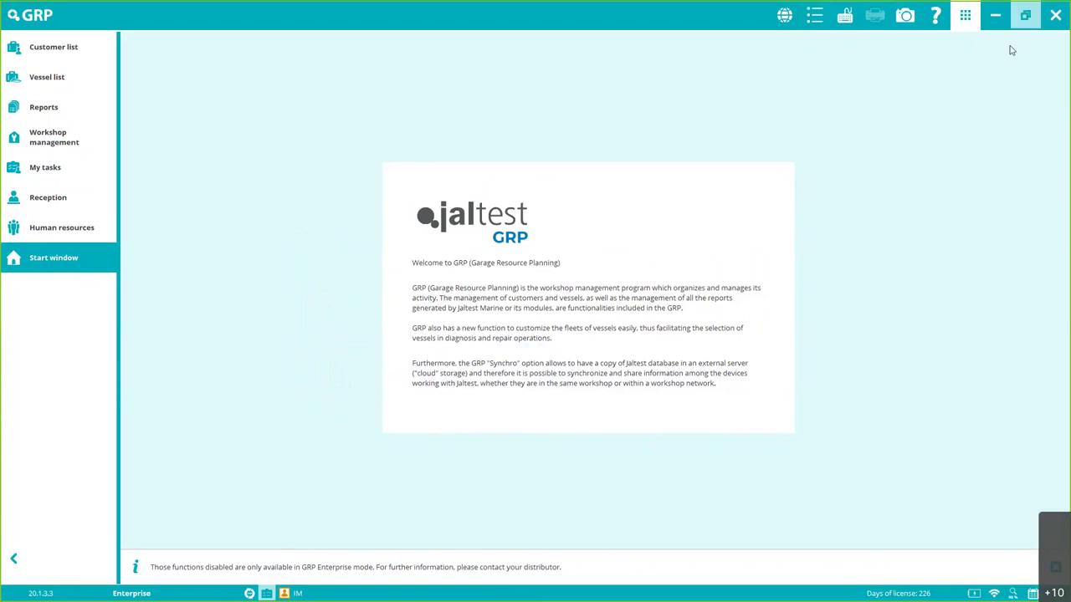
Close GRP, switch to the PowerPoint presentation and advance the slide show to the Support slide
{"action": "left_click", "coordinate": [1056, 15]}
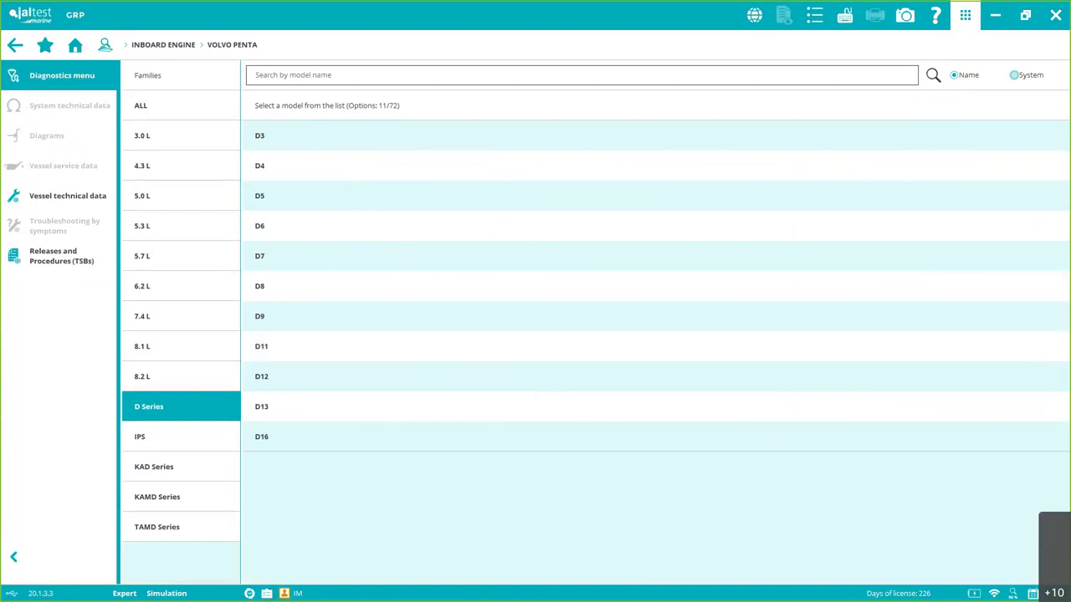
{"action": "key", "text": "alt+Tab"}
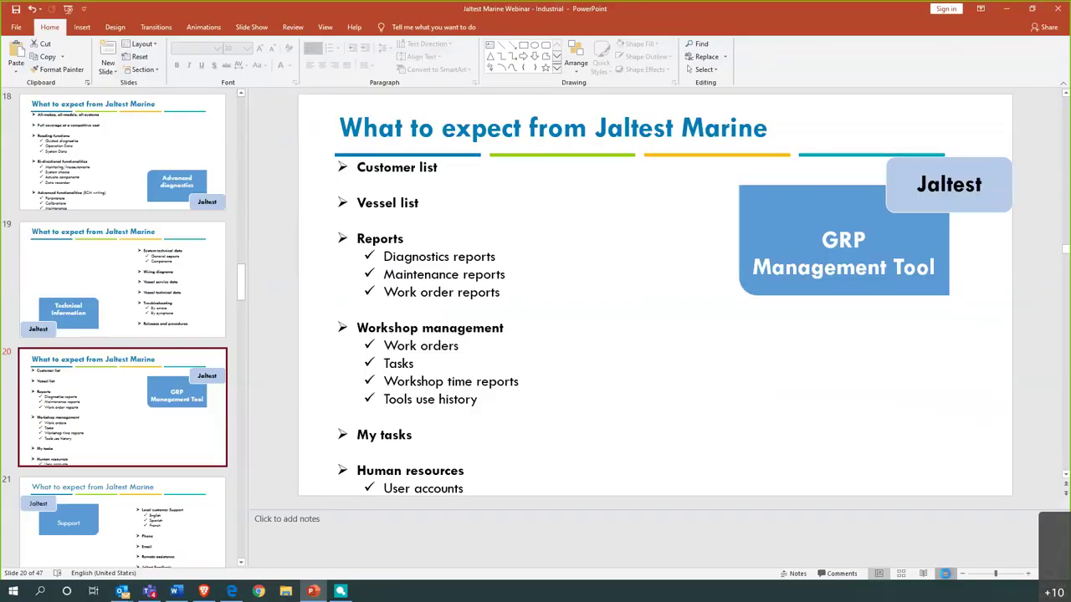
{"action": "left_click", "coordinate": [944, 574]}
{"action": "left_click", "coordinate": [606, 210]}
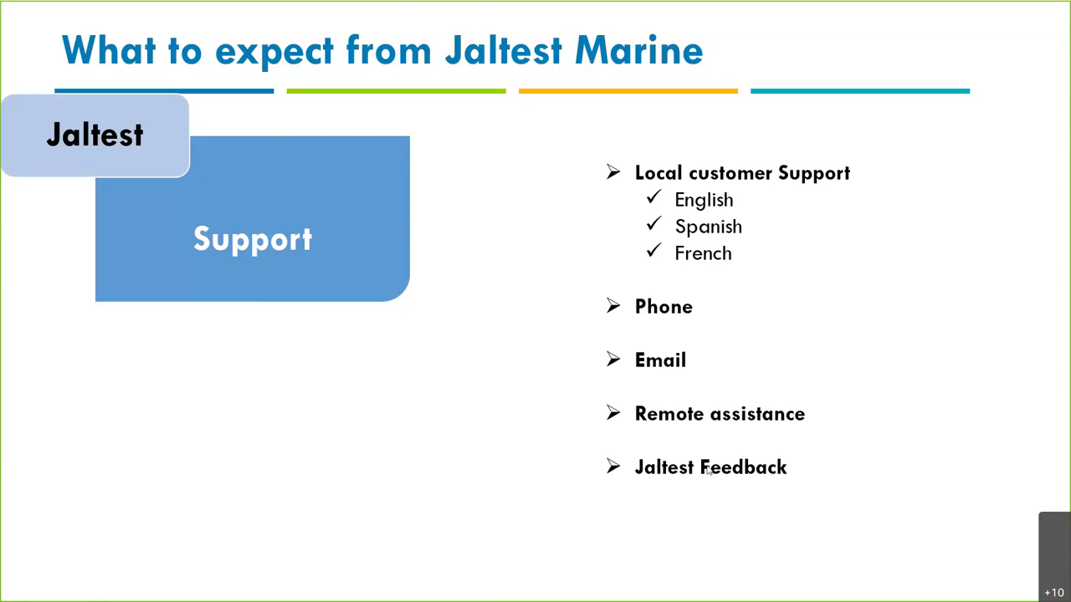
End the slide show and switch back to Jaltest Marine
{"action": "key", "text": "Escape"}
{"action": "left_click", "coordinate": [945, 574]}
{"action": "key", "text": "Escape"}
{"action": "left_click", "coordinate": [341, 592]}
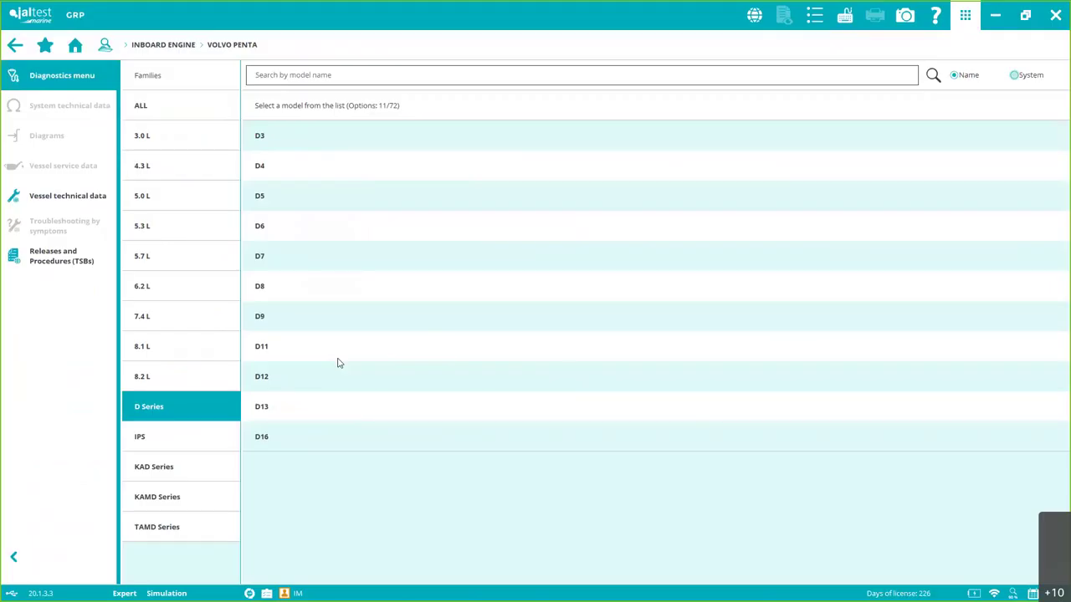
Start a new Jaltest Feedback from the preferences and view the available feedback types
{"action": "left_click", "coordinate": [815, 17]}
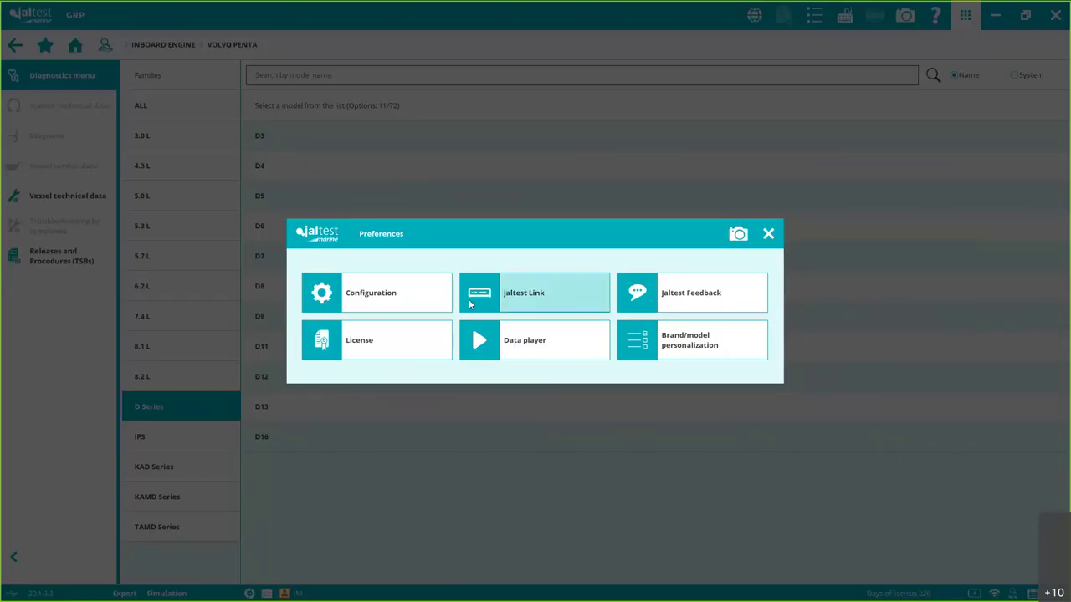
{"action": "key", "text": "Left"}
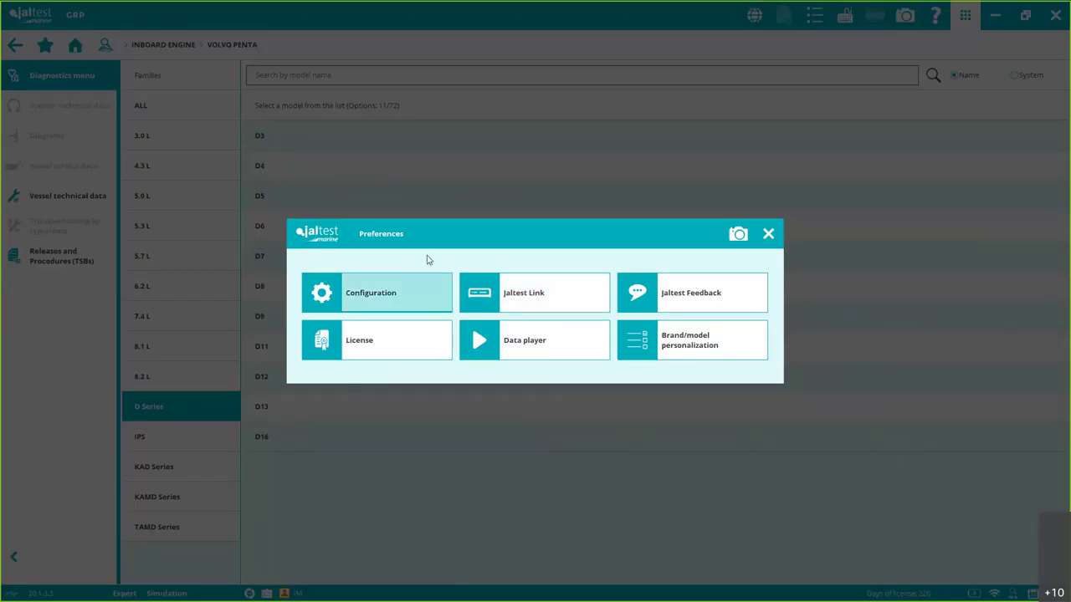
{"action": "left_click", "coordinate": [672, 307]}
{"action": "left_click", "coordinate": [498, 318]}
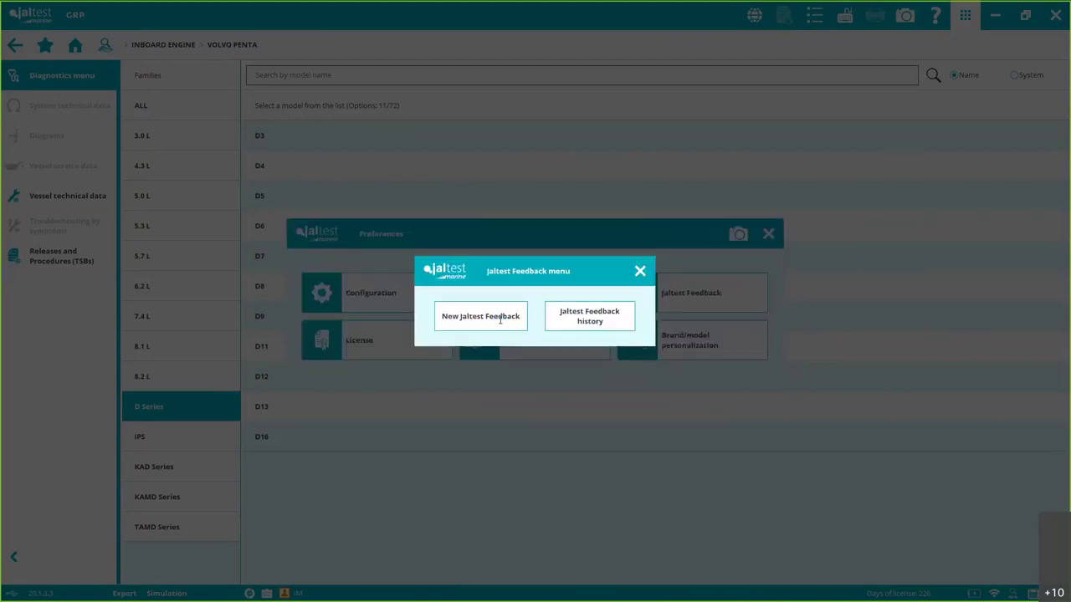
{"action": "left_click", "coordinate": [483, 193]}
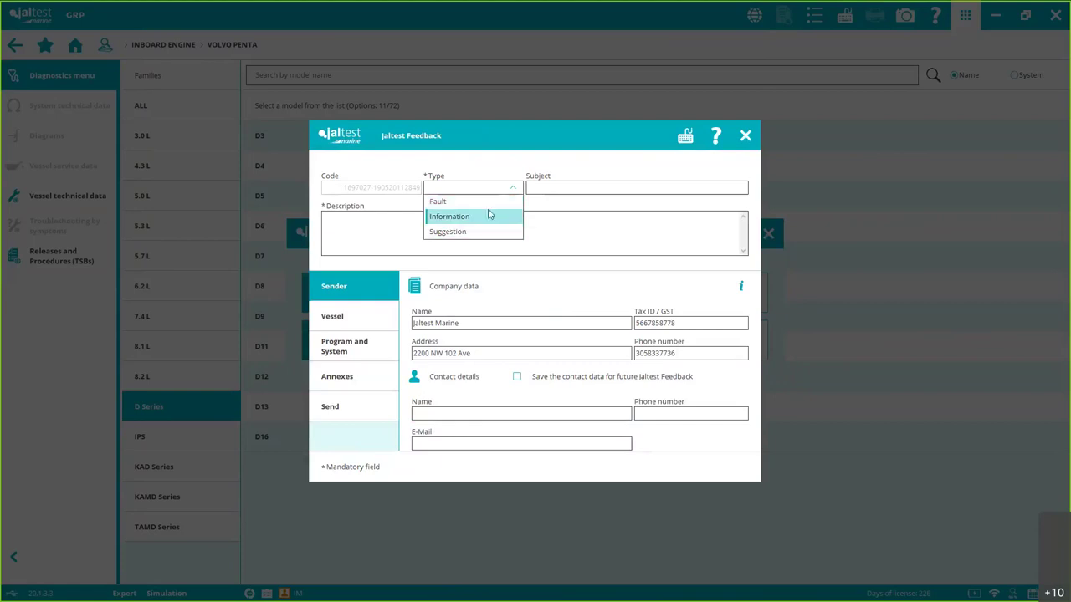
{"action": "left_click", "coordinate": [559, 289]}
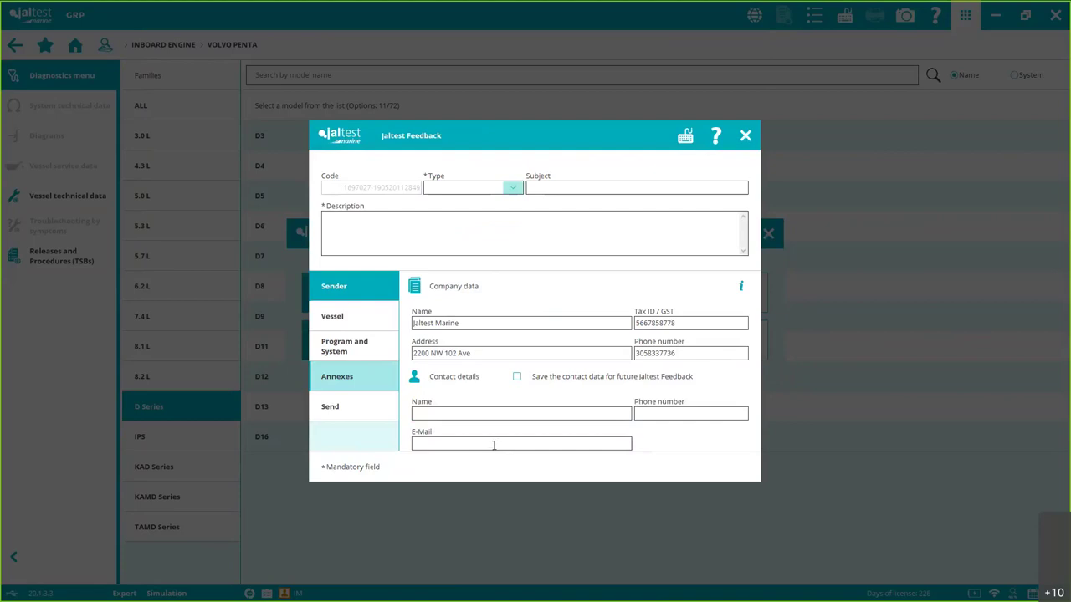
Review the Vessel, Program and System, Annexes and Send sections of the feedback form and close it without saving
{"action": "left_click", "coordinate": [326, 316]}
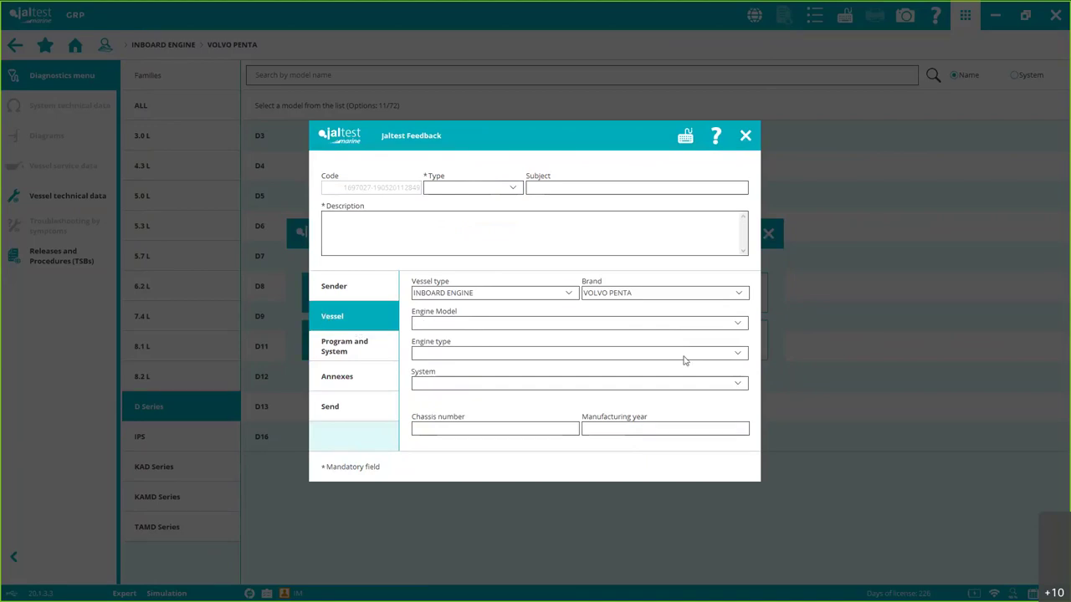
{"action": "left_click", "coordinate": [346, 346]}
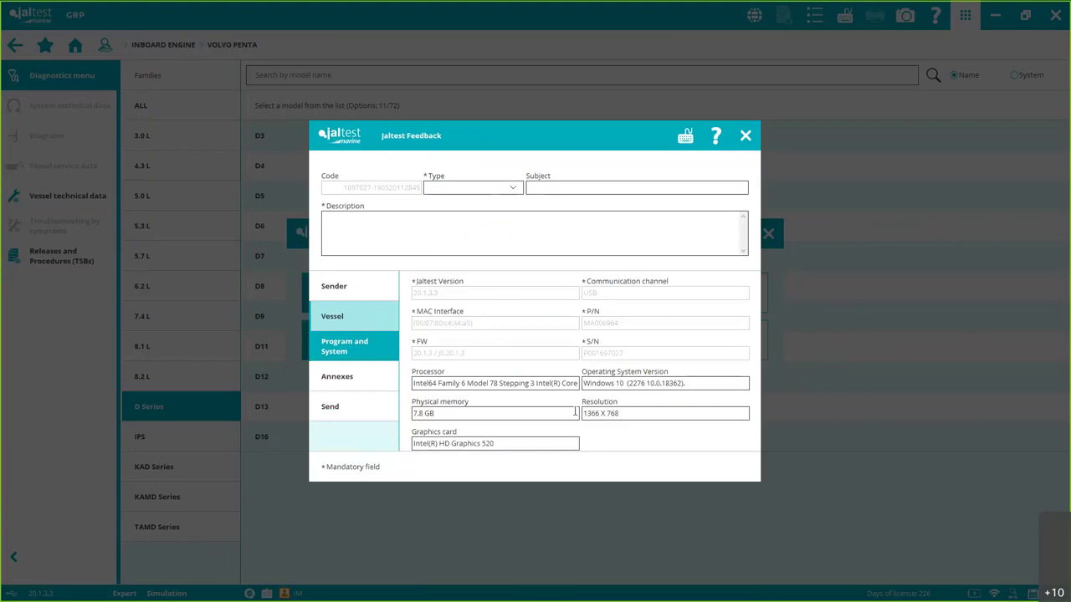
{"action": "left_click", "coordinate": [358, 383]}
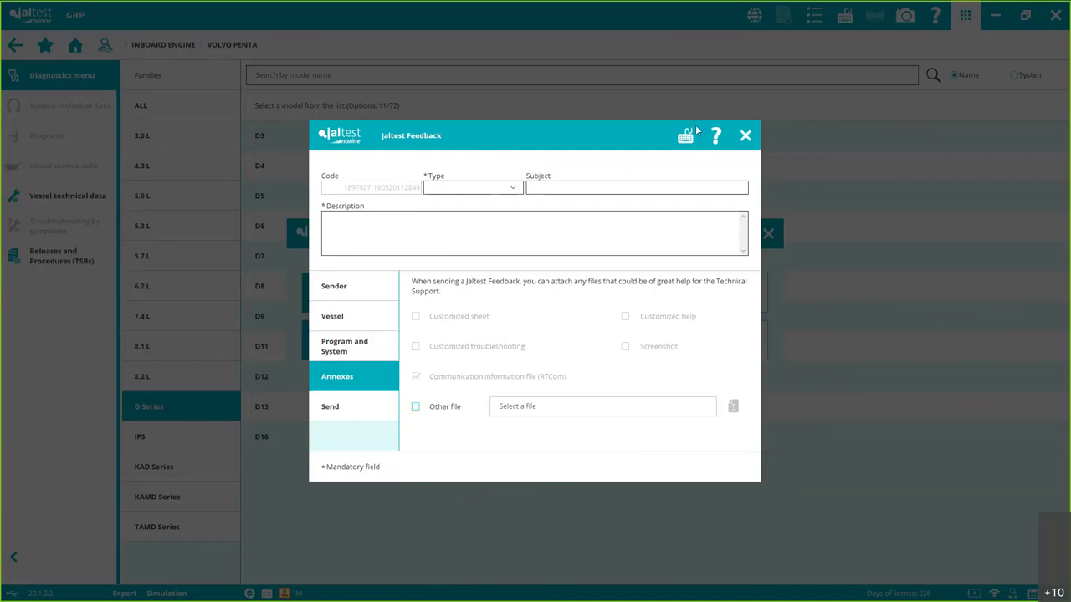
{"action": "left_click", "coordinate": [368, 406]}
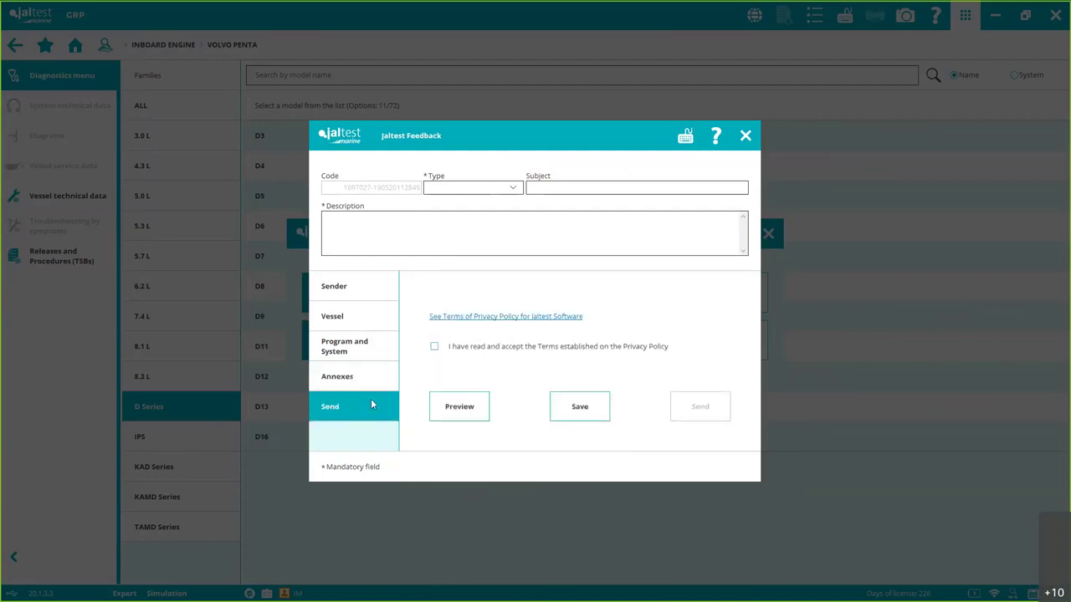
{"action": "left_click", "coordinate": [758, 145]}
{"action": "left_click", "coordinate": [628, 349]}
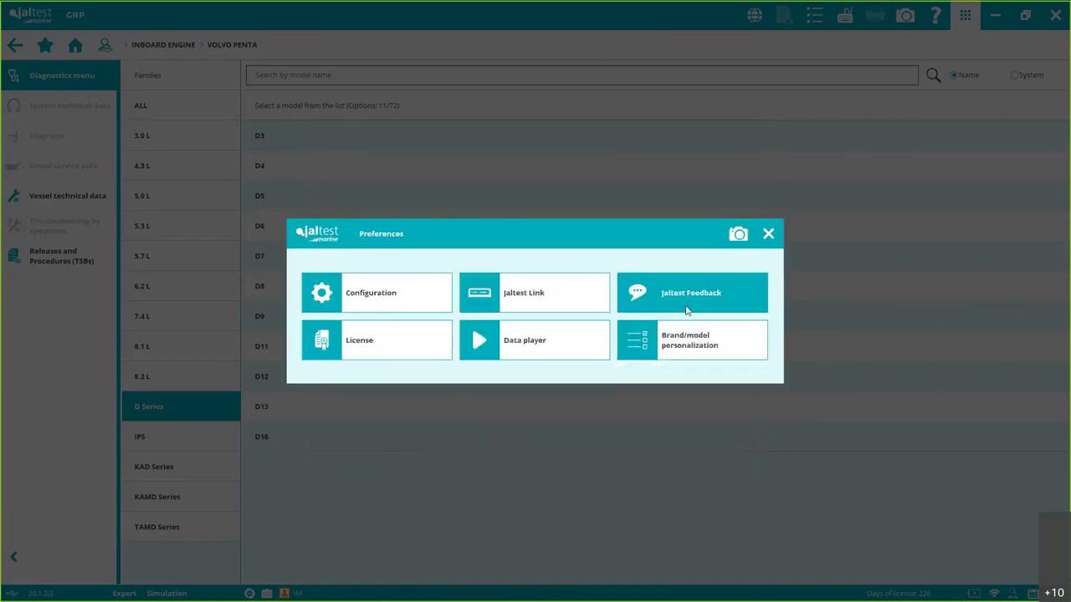
View the Jaltest Feedback history option and close the preferences
{"action": "left_click", "coordinate": [686, 311]}
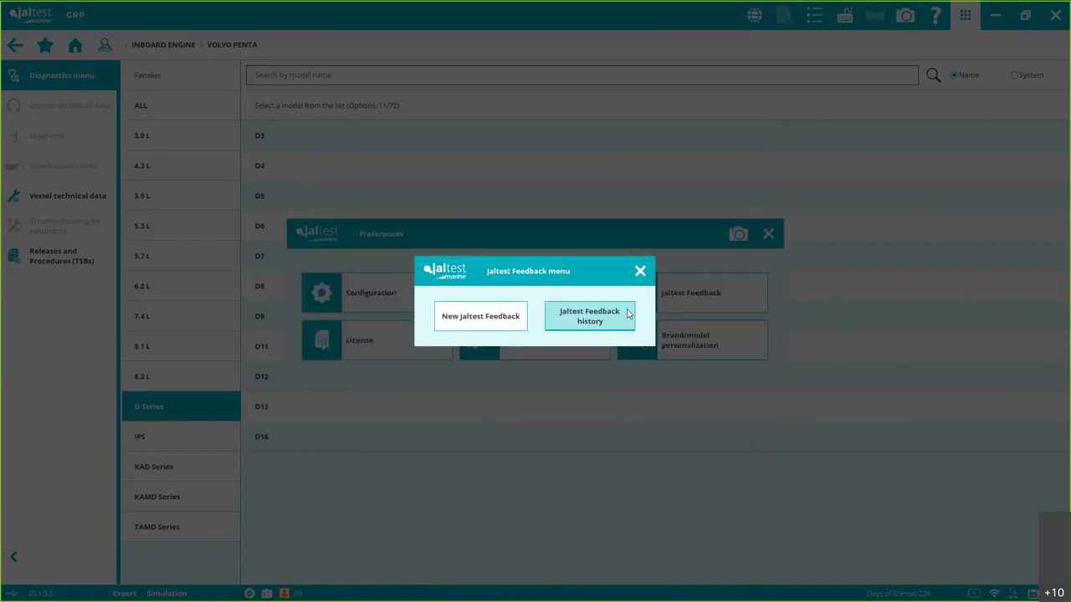
{"action": "left_click", "coordinate": [640, 271]}
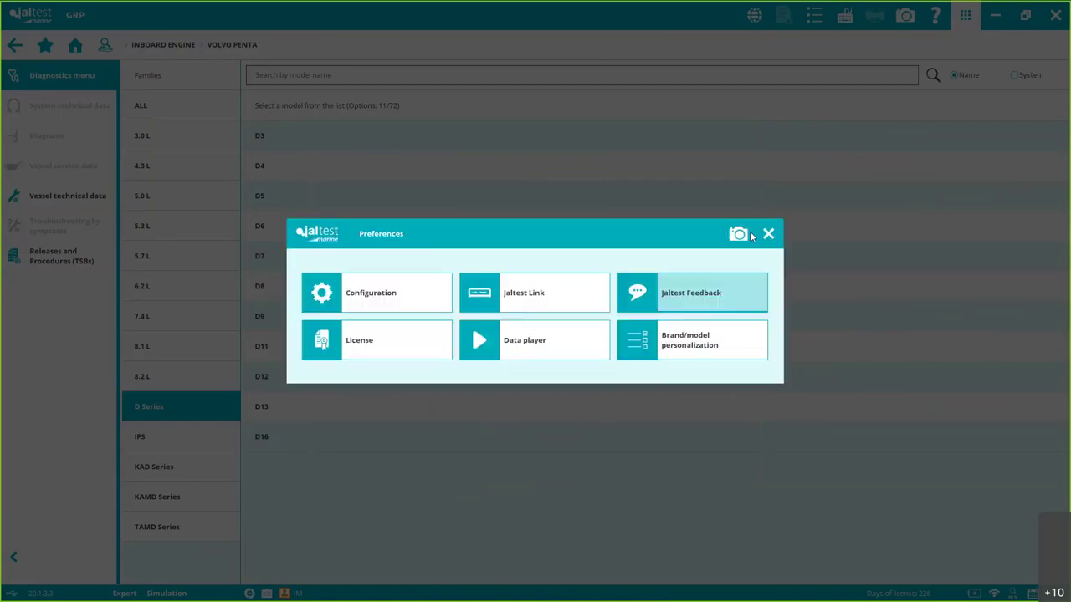
{"action": "left_click", "coordinate": [768, 233]}
View the support contact details in the Jaltest help and close them
{"action": "left_click", "coordinate": [929, 22]}
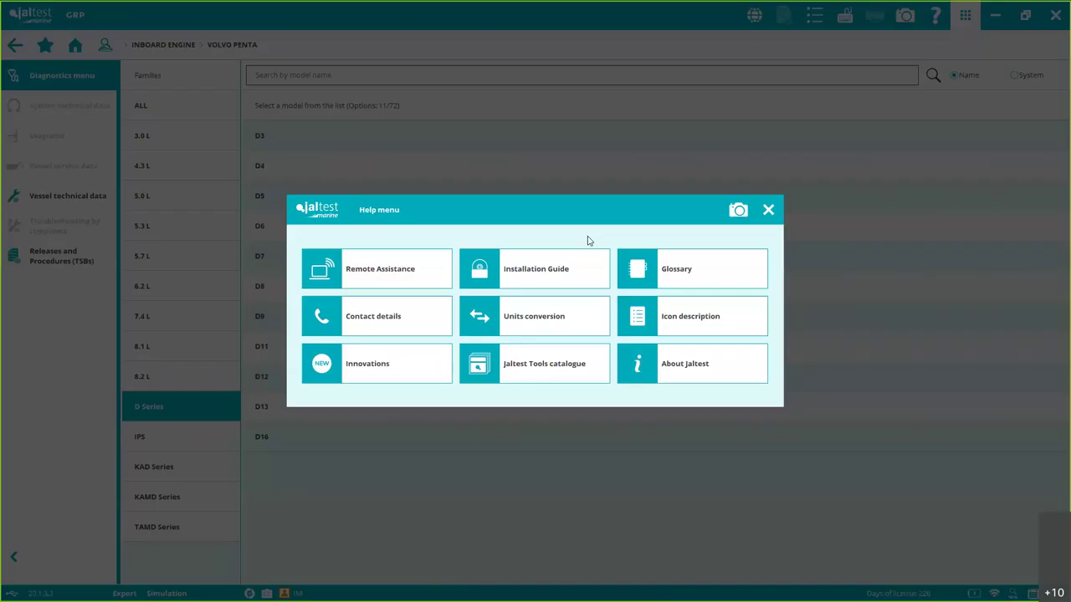
{"action": "left_click", "coordinate": [407, 315]}
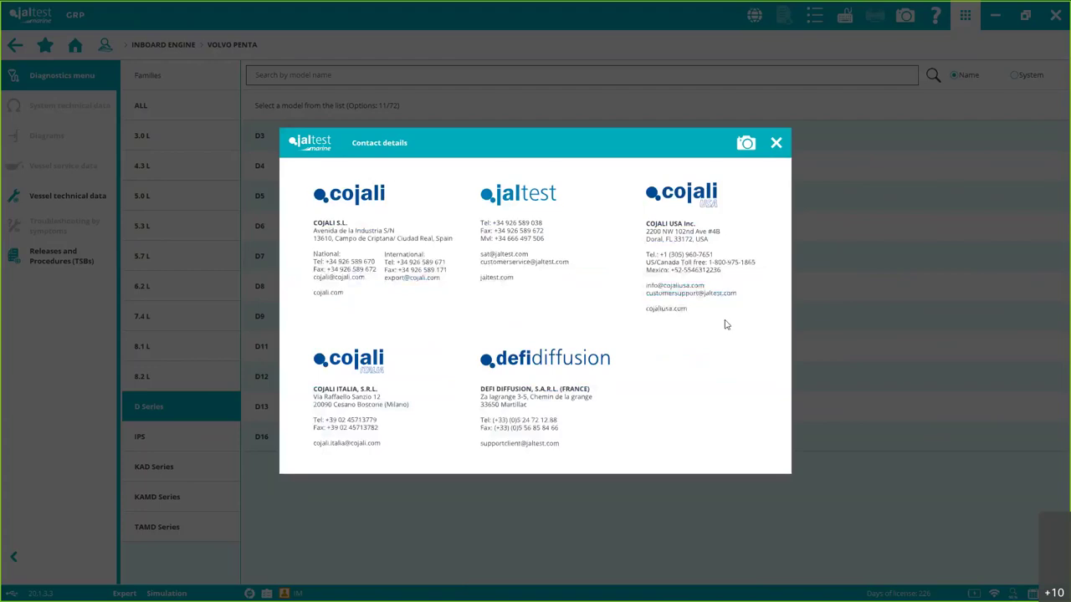
{"action": "left_click", "coordinate": [745, 143]}
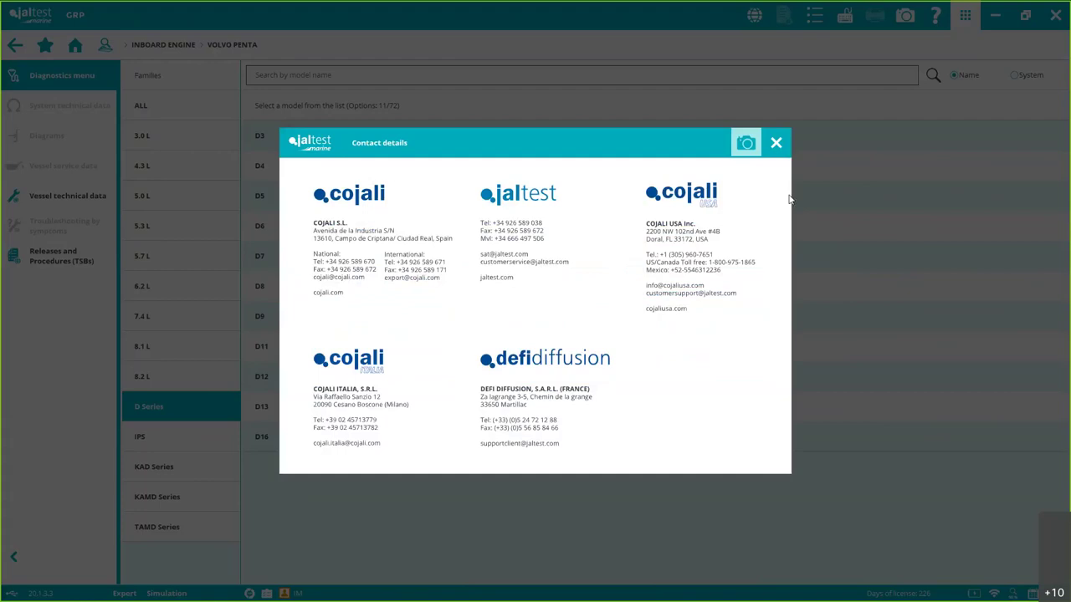
{"action": "left_click", "coordinate": [778, 144]}
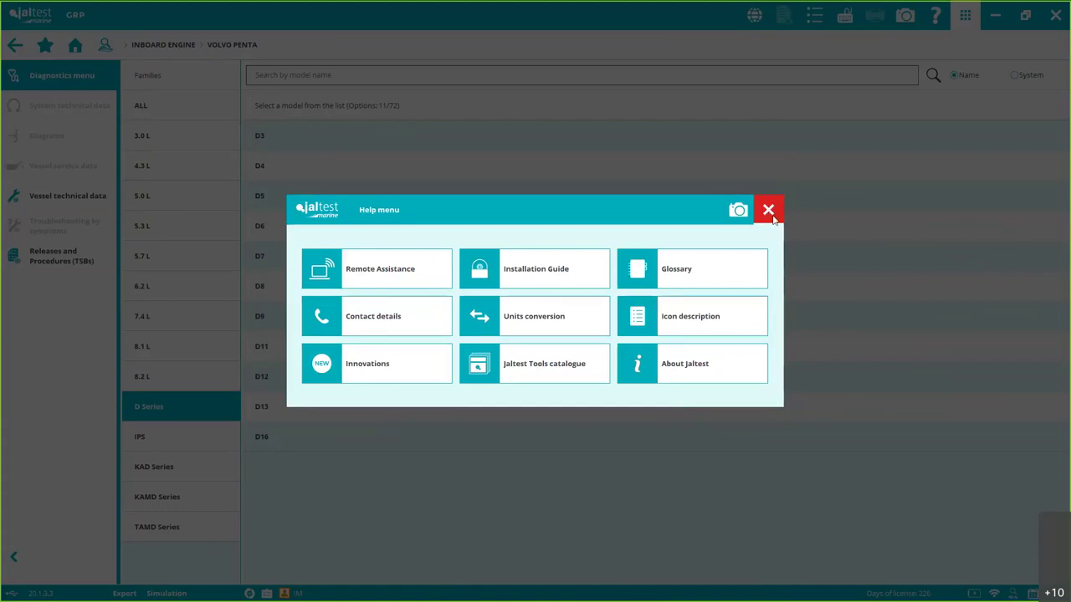
Switch to PowerPoint, present the Support slide and the competitor comparison slide, and end the slide show
{"action": "left_click", "coordinate": [995, 15]}
{"action": "left_click", "coordinate": [994, 15]}
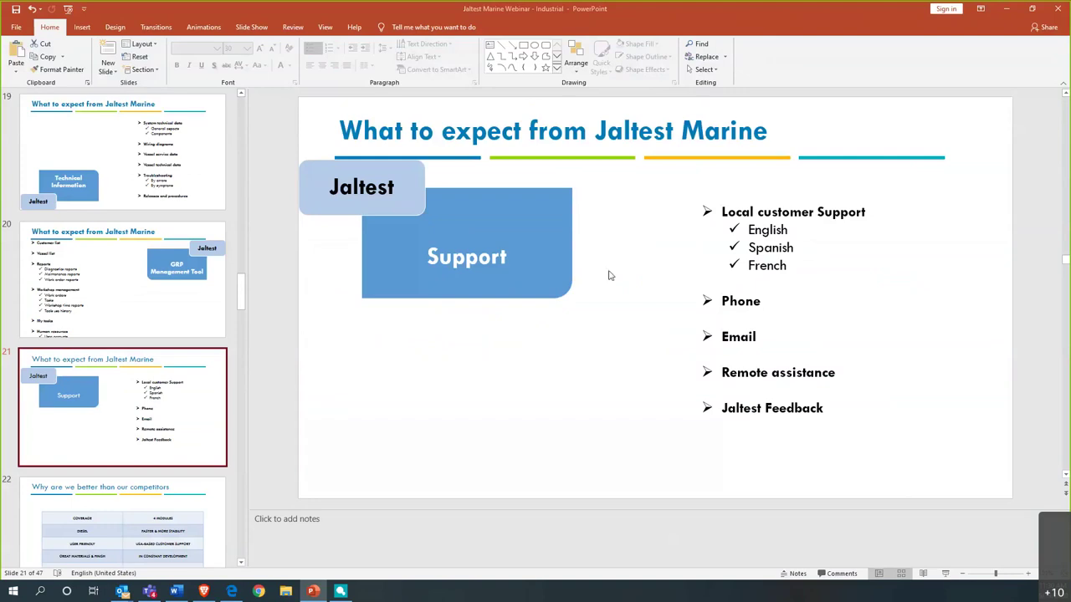
{"action": "key", "text": "shift+F5"}
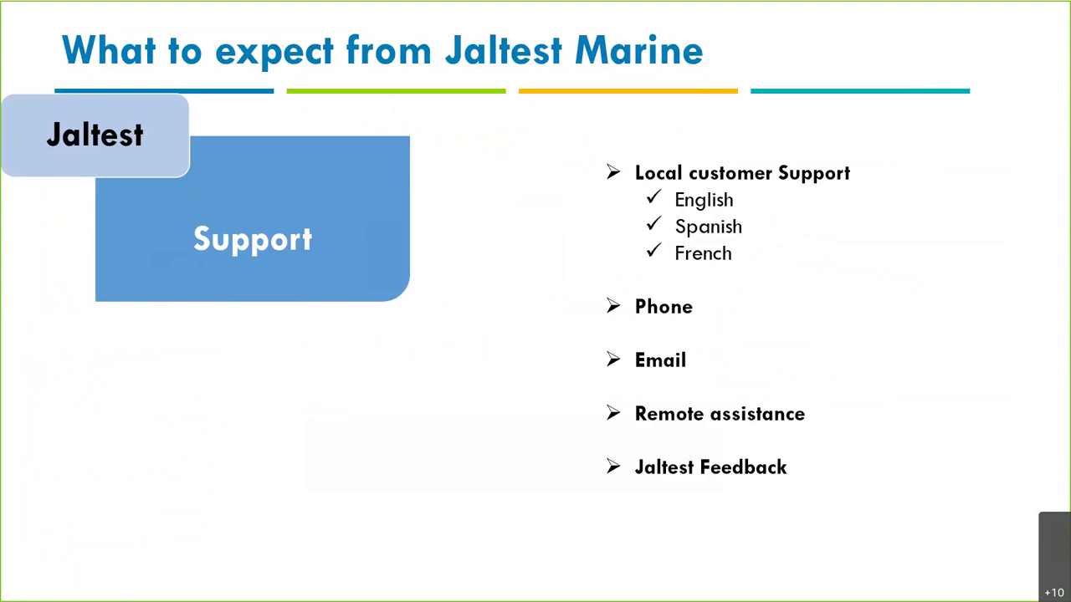
{"action": "key", "text": "Right"}
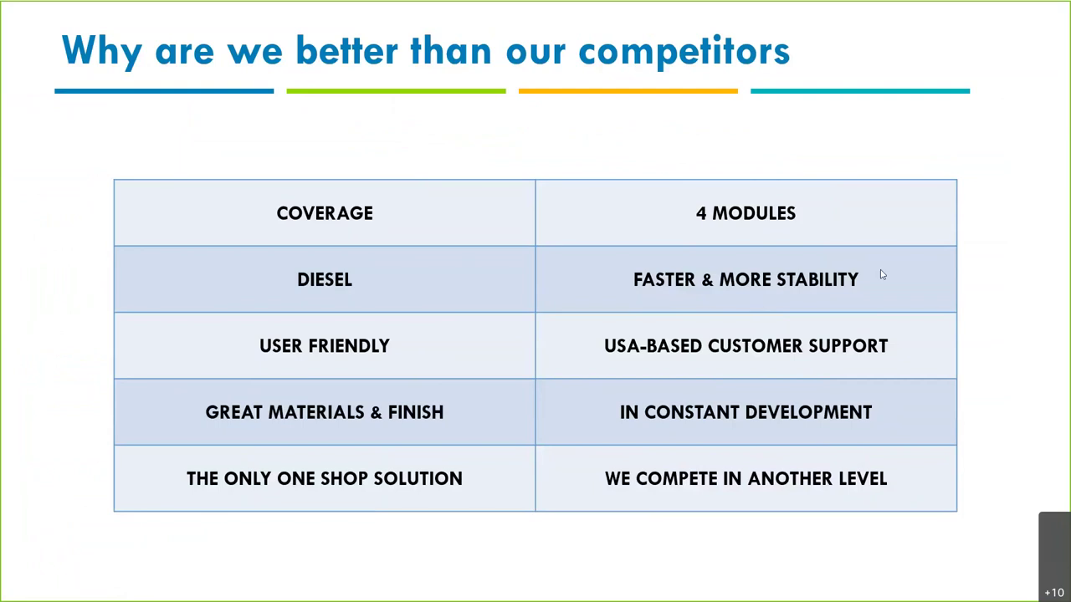
{"action": "key", "text": "Escape"}
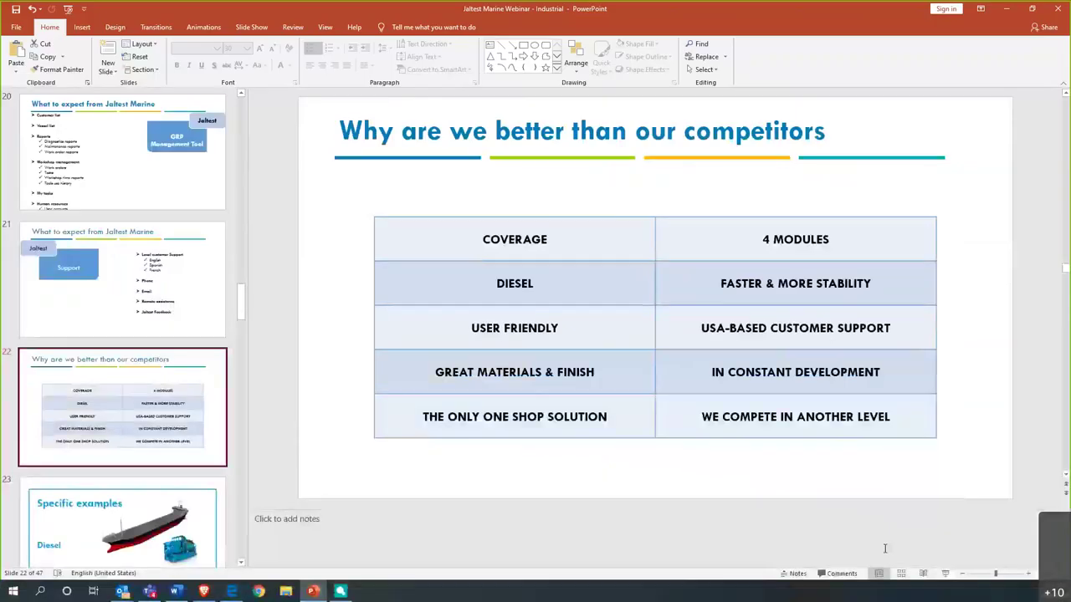
Switch back to Jaltest Marine, return to its home screen and show the inboard engine brands
{"action": "left_click", "coordinate": [340, 592]}
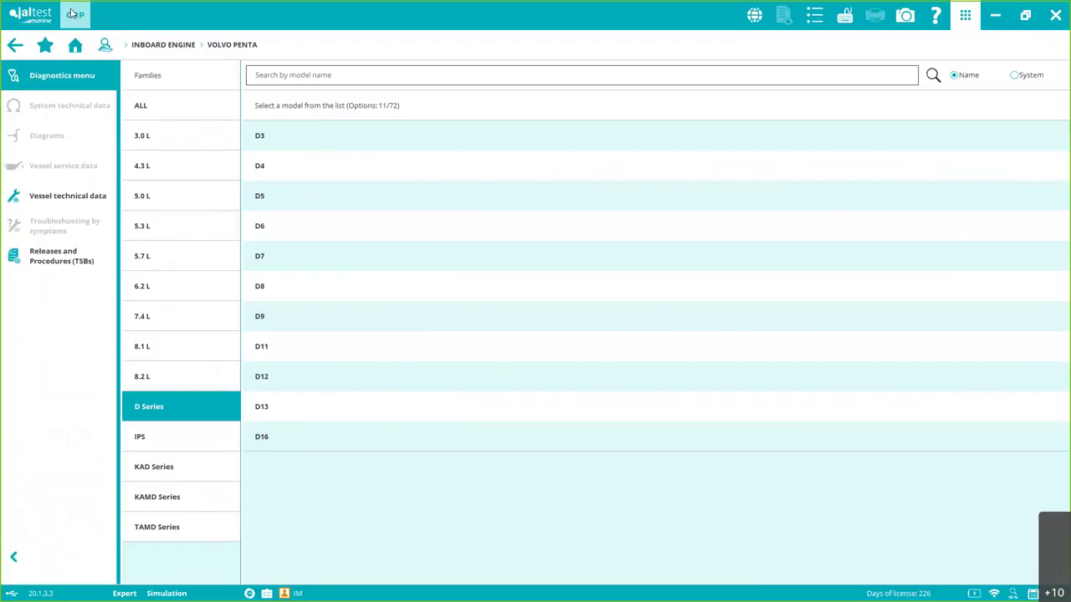
{"action": "left_click", "coordinate": [74, 49]}
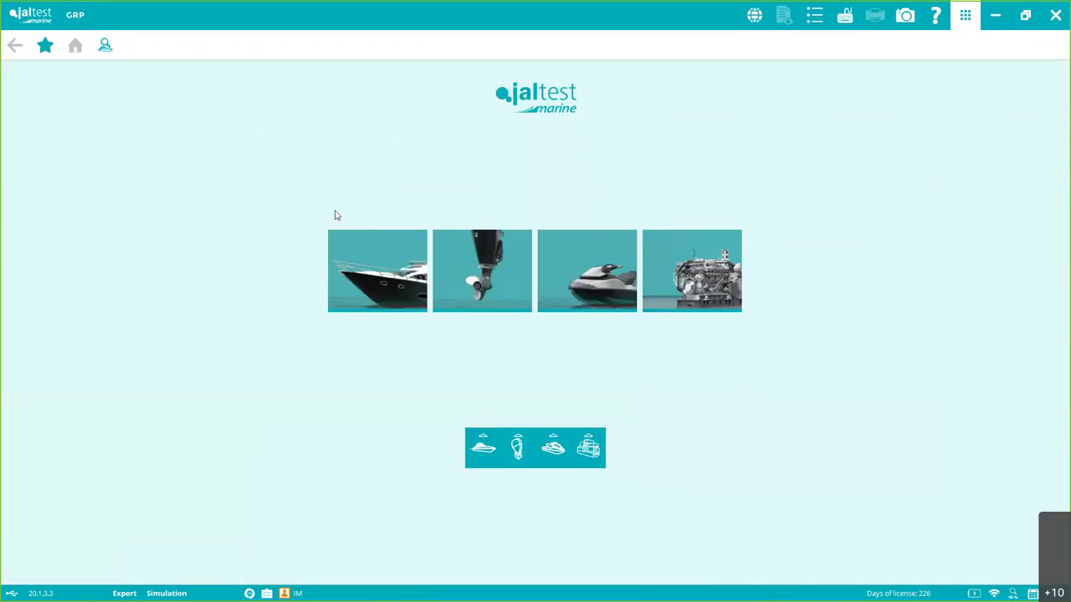
{"action": "left_click", "coordinate": [385, 272]}
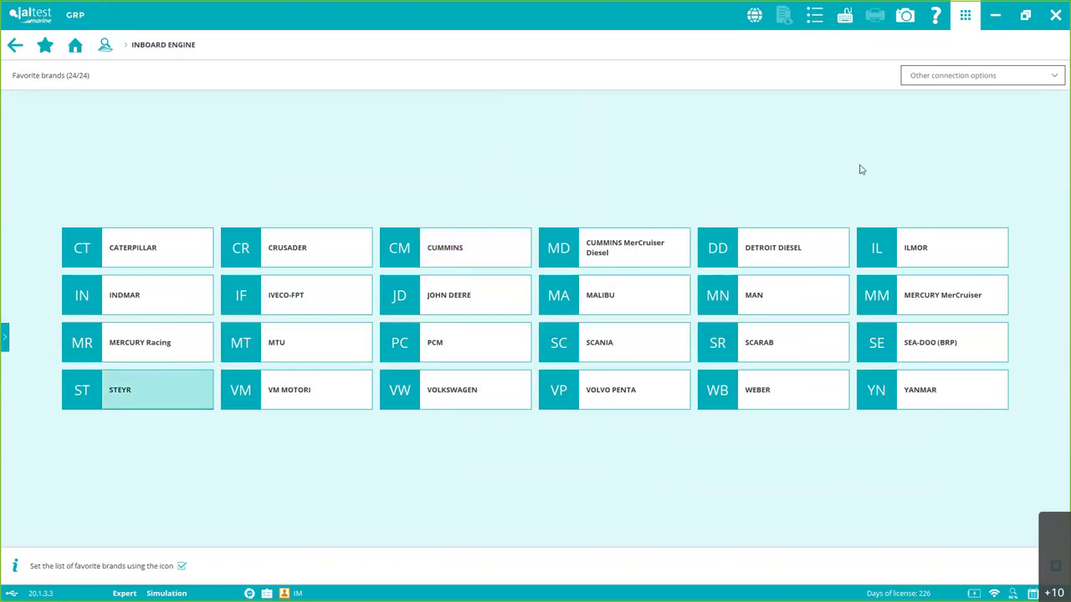
Leave the inboard engine brands and view the outboard engine brands and the watercraft brands
{"action": "left_click", "coordinate": [15, 44]}
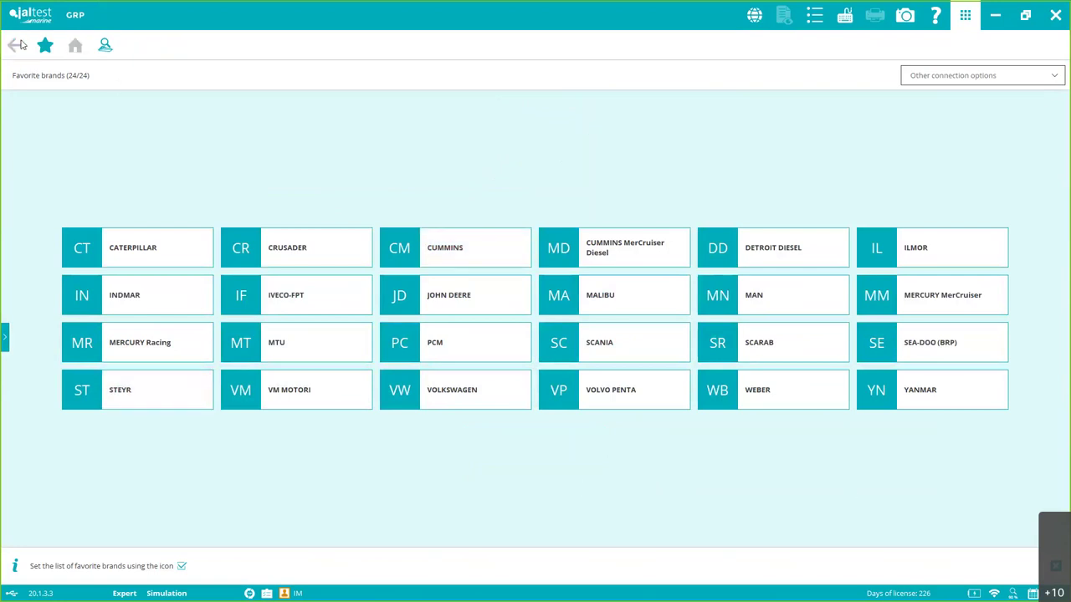
{"action": "left_click", "coordinate": [474, 263]}
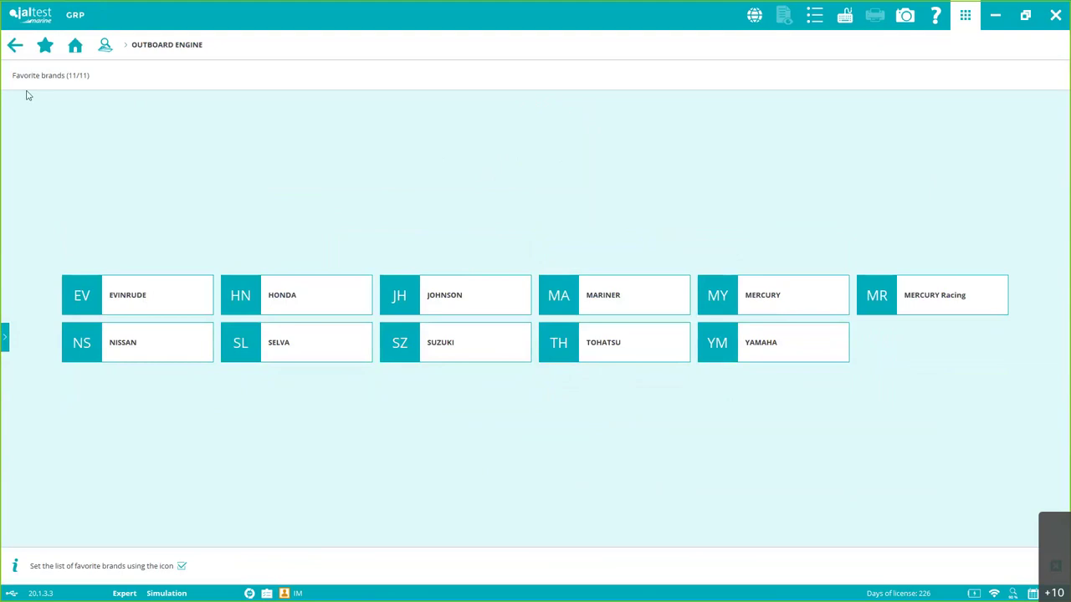
{"action": "left_click", "coordinate": [15, 44]}
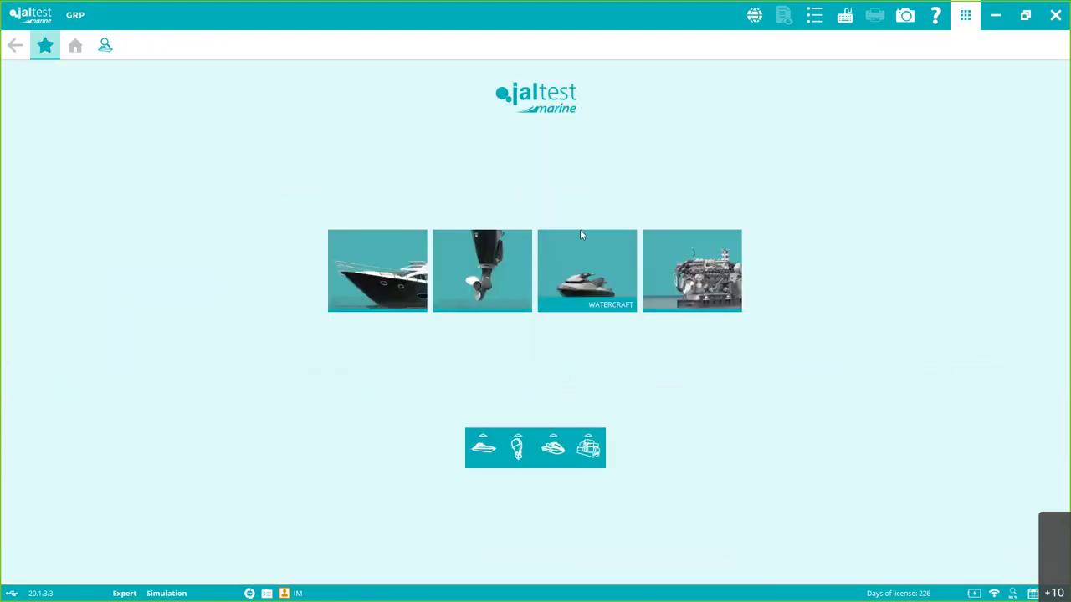
{"action": "left_click", "coordinate": [586, 249]}
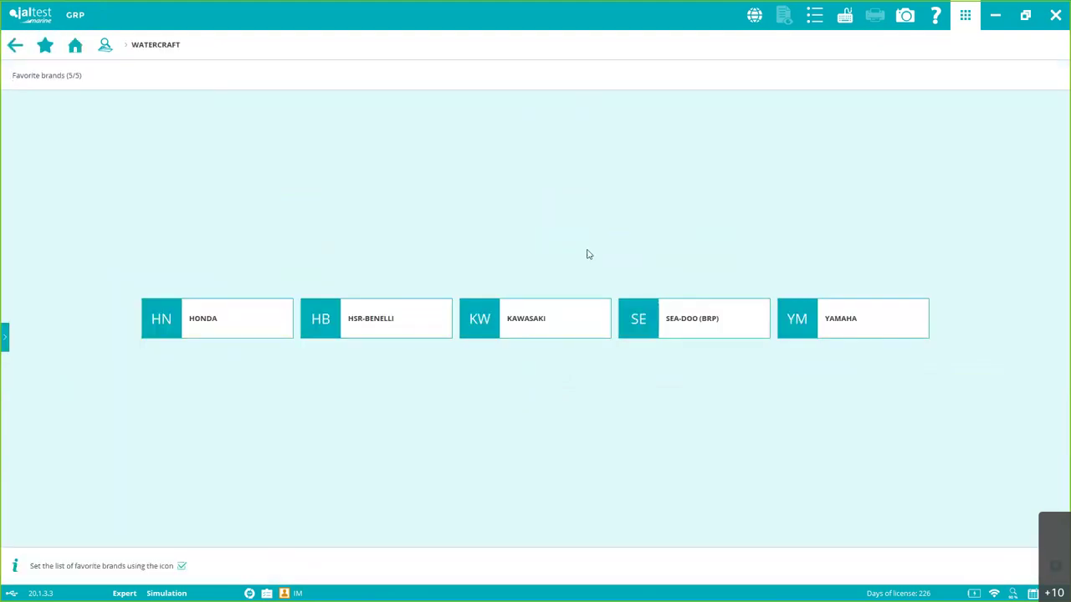
{"action": "left_click", "coordinate": [393, 322]}
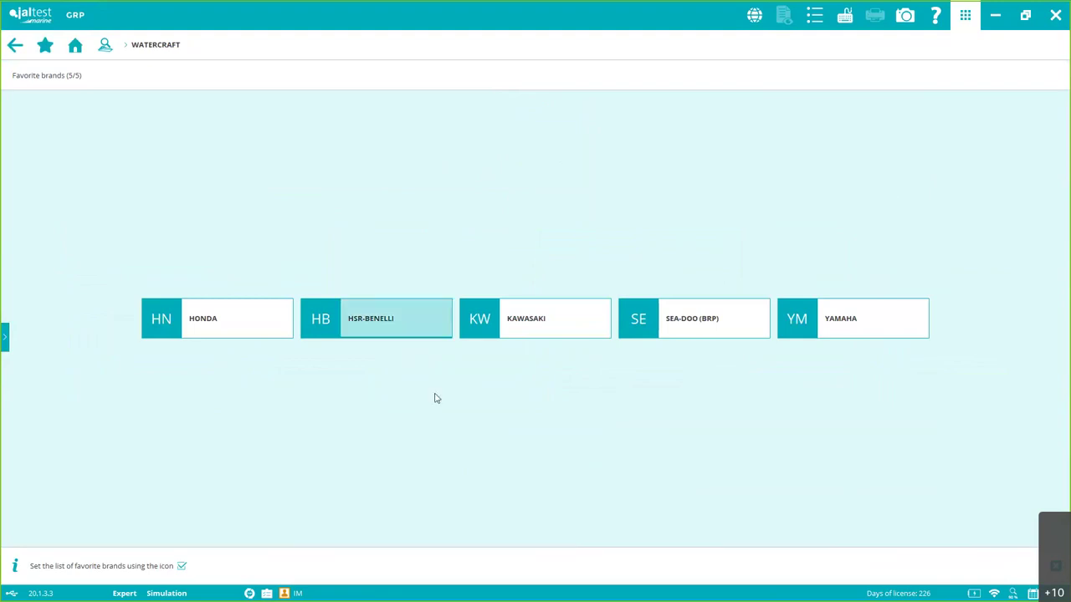
Return to the home screen and view the brands covered for stationary engines
{"action": "left_click", "coordinate": [75, 48]}
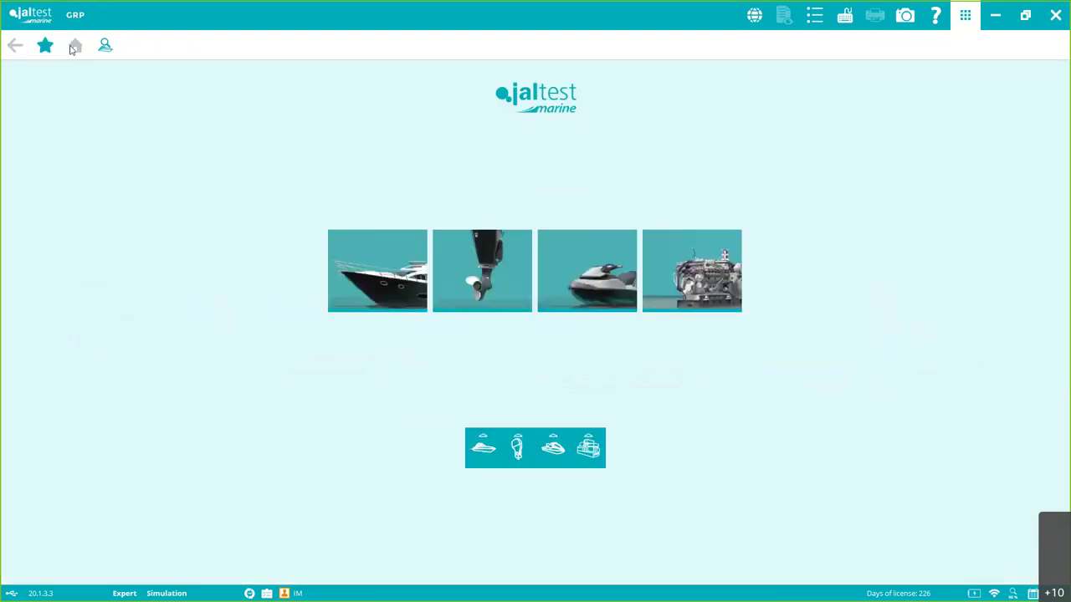
{"action": "left_click", "coordinate": [699, 269]}
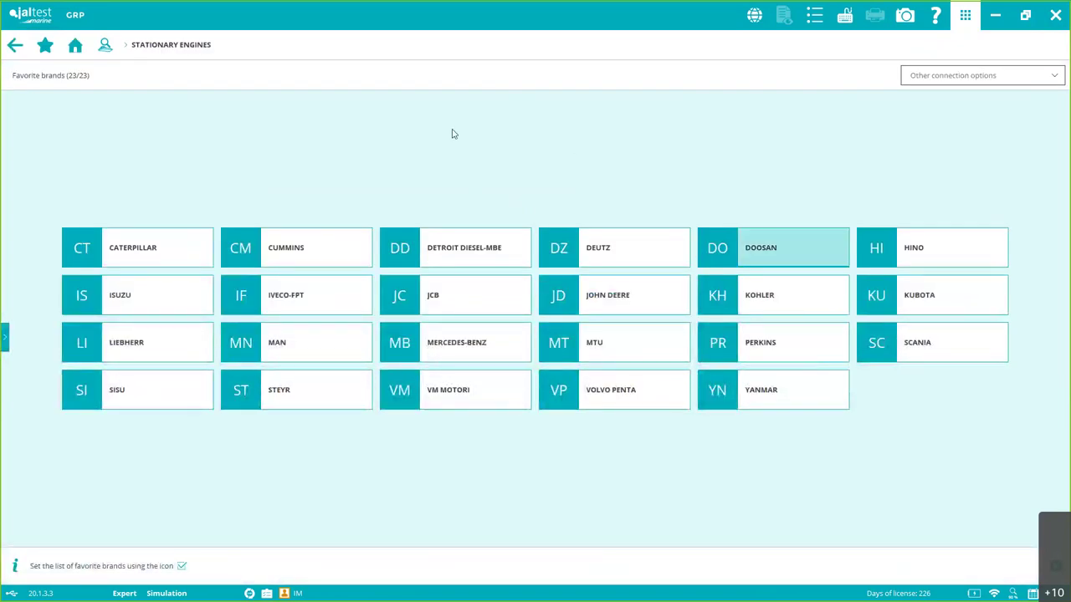